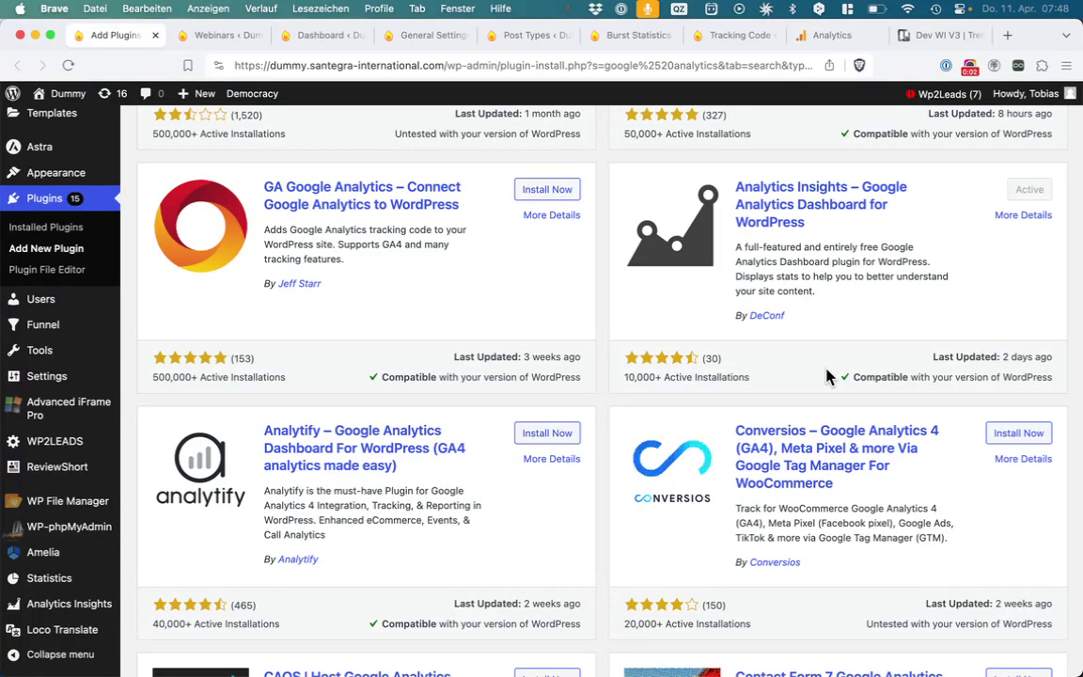
Review the Analytics Insights plugin description, then return to the plugin search results
mouse_move(817, 326)
mouse_down()
mouse_move(749, 242)
mouse_move(736, 196)
mouse_move(813, 350)
mouse_up()
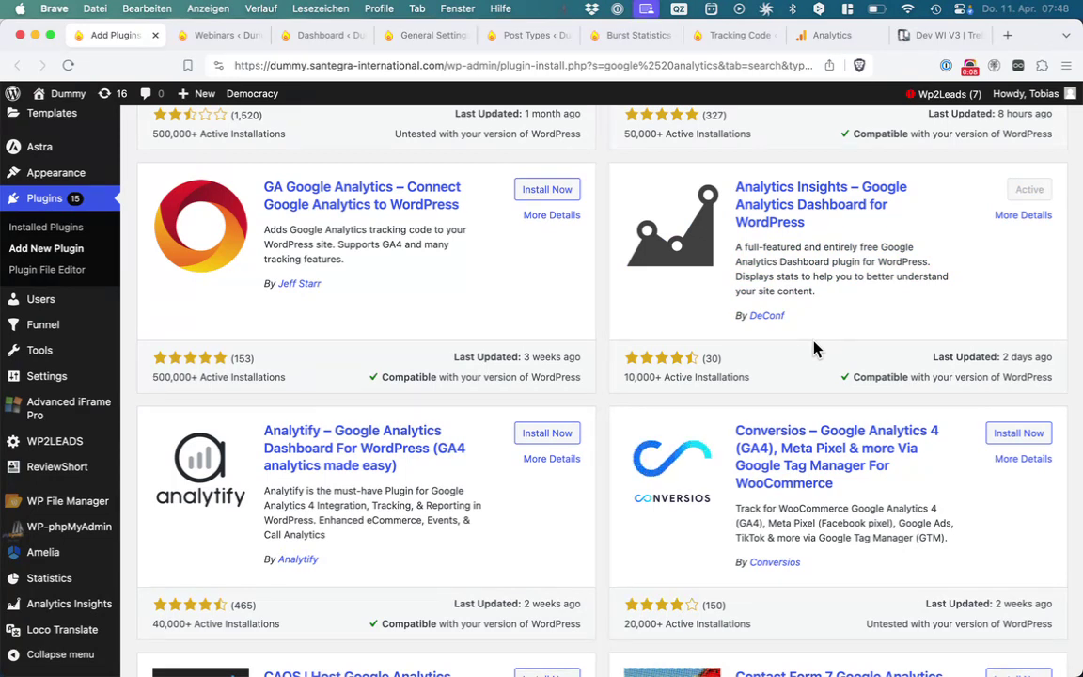
drag(814, 338, 729, 193)
click(831, 336)
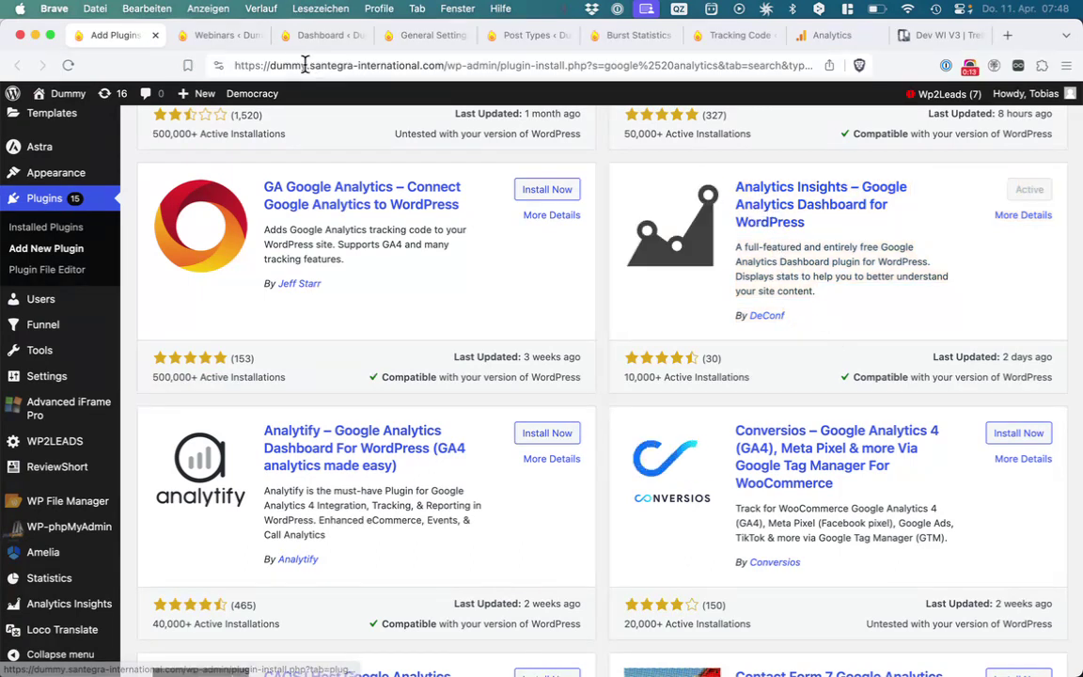
click(227, 42)
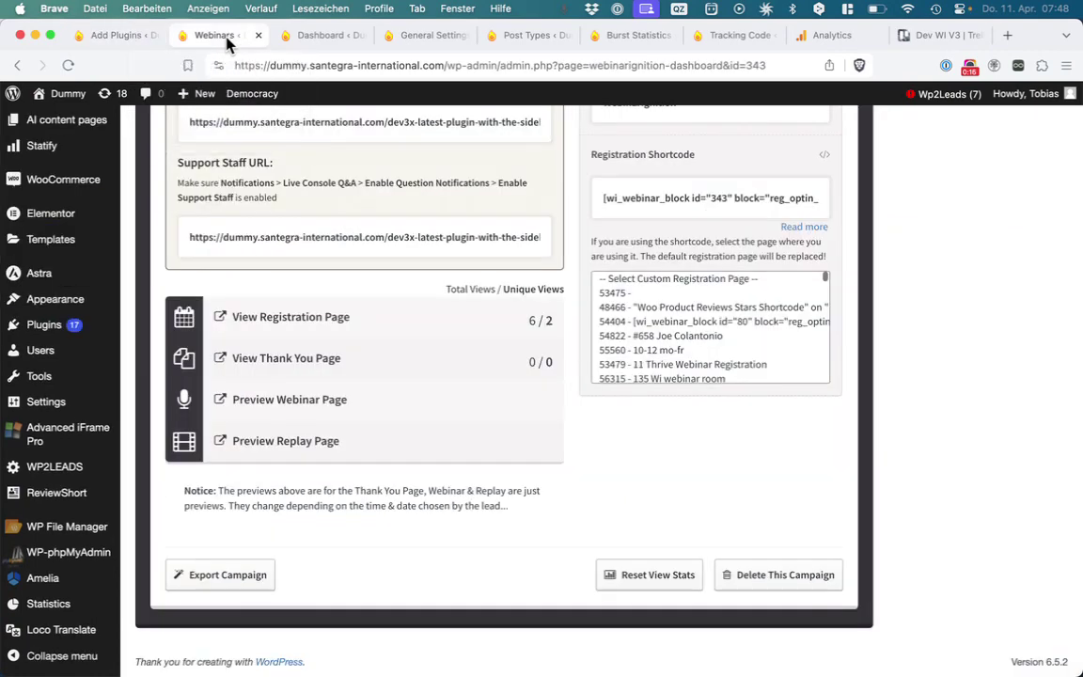
click(299, 40)
click(129, 42)
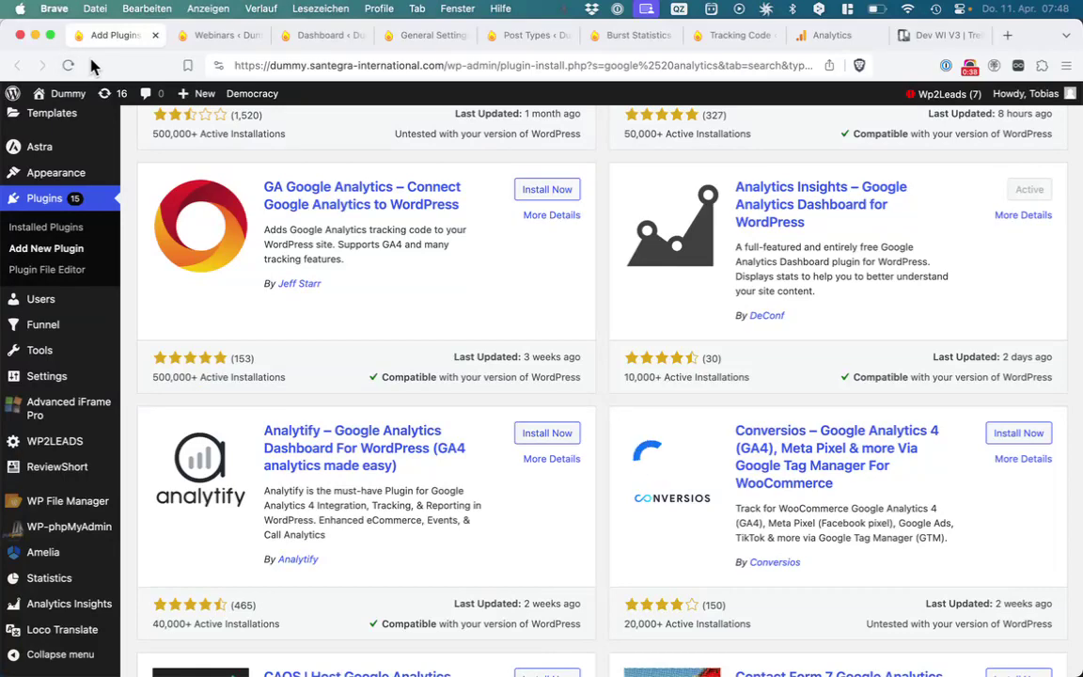
In Mail, check the ?confirmed and ?live endings of the webinar URLs
key(super+Tab)
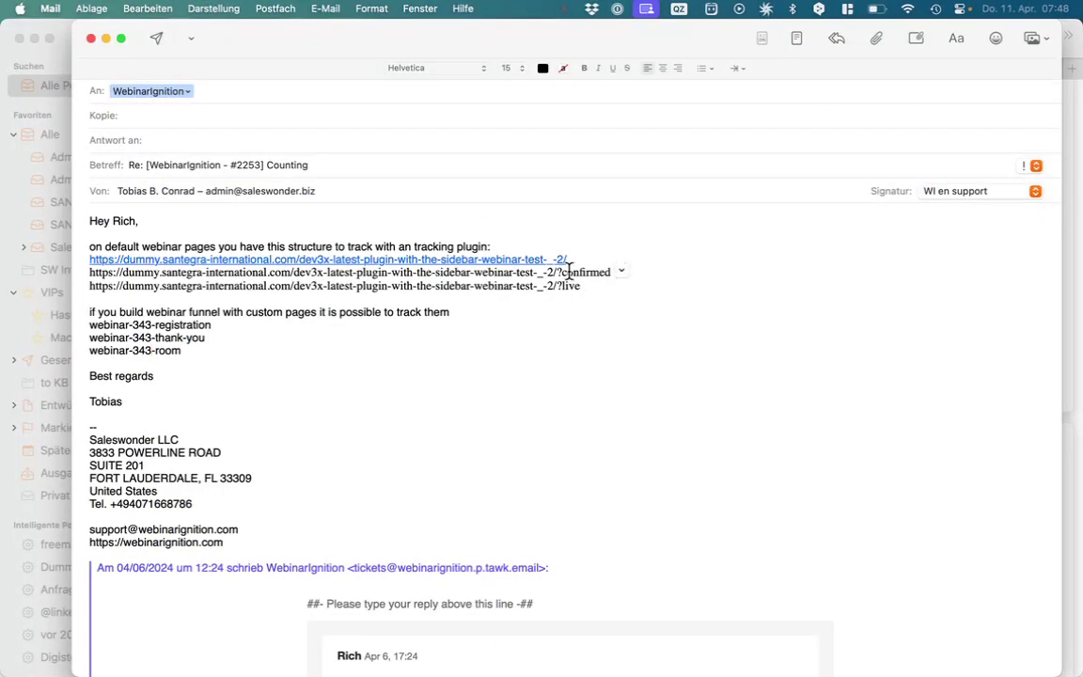
drag(557, 271, 645, 271)
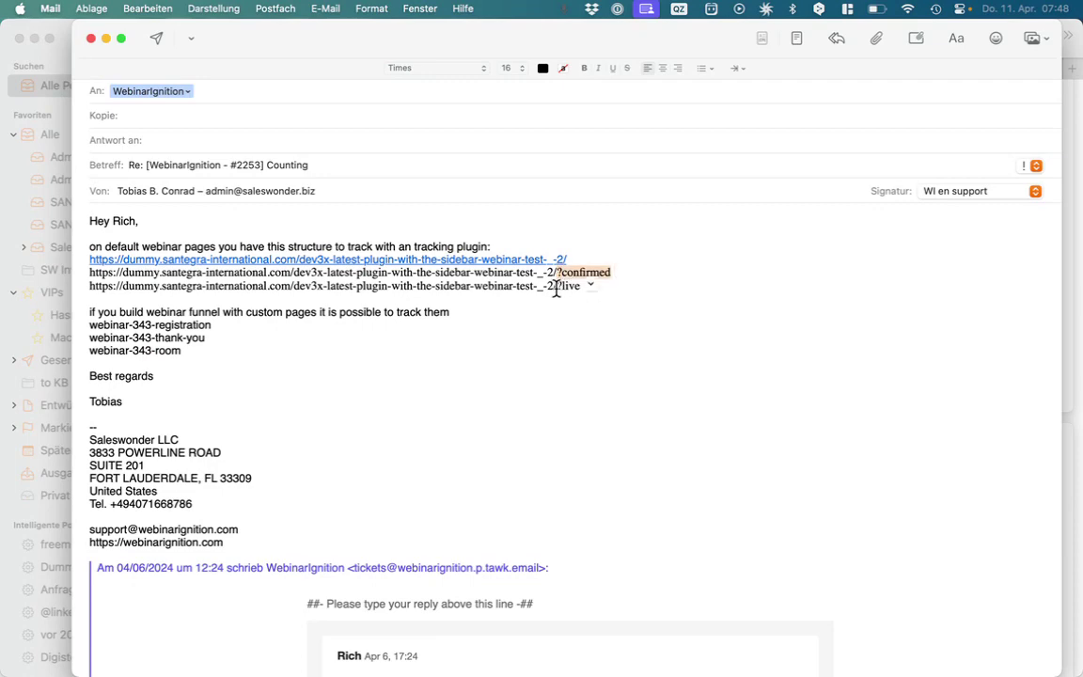
drag(557, 287, 615, 286)
key(super+Tab)
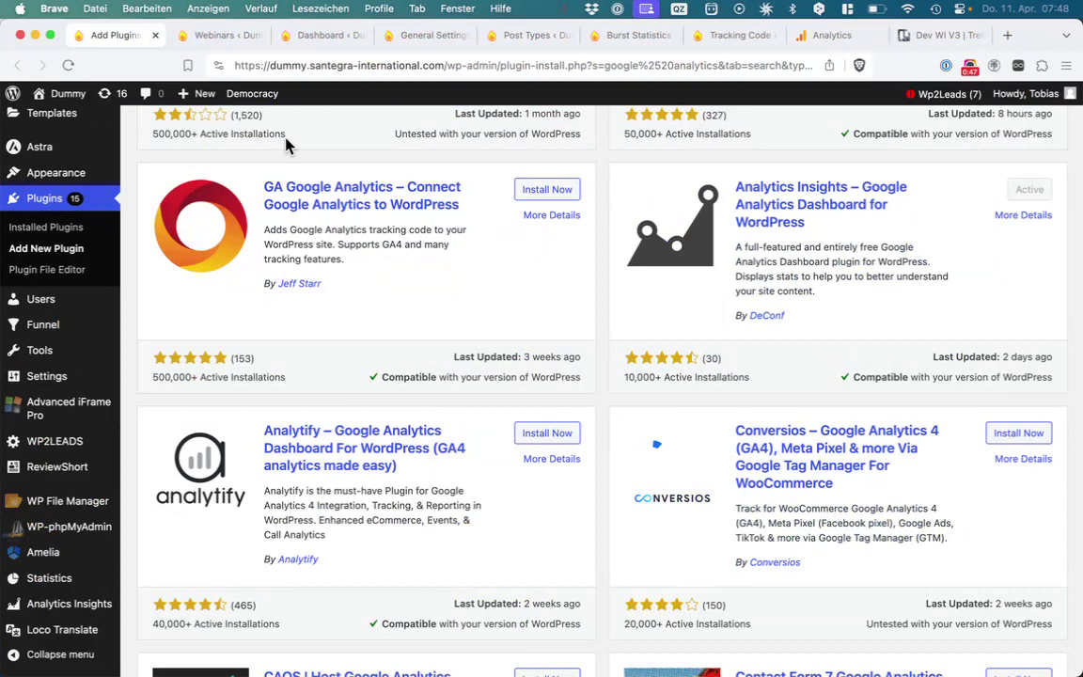
Move the webinar dashboard tab after the Analytics tab and open the WordPress dashboard
click(214, 35)
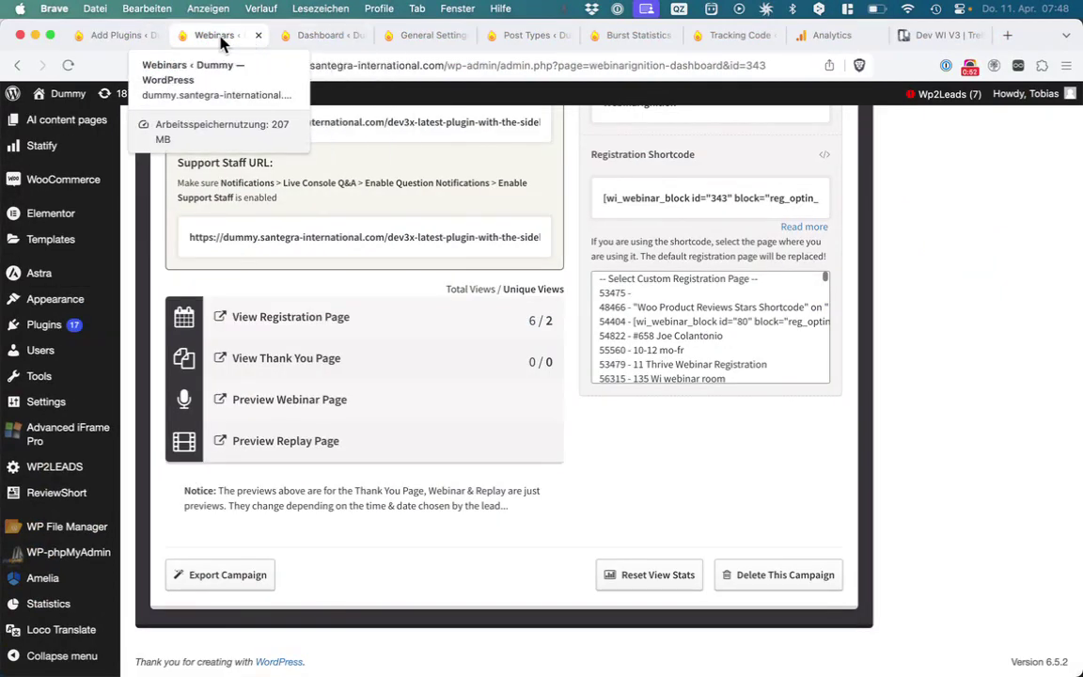
drag(223, 39, 829, 65)
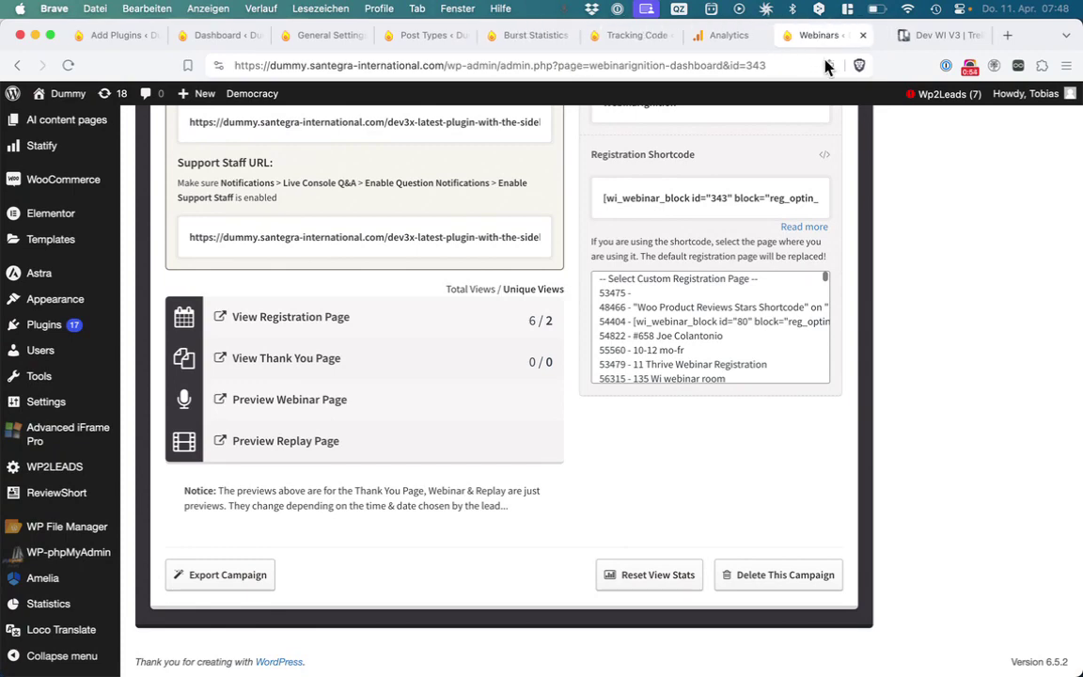
click(206, 42)
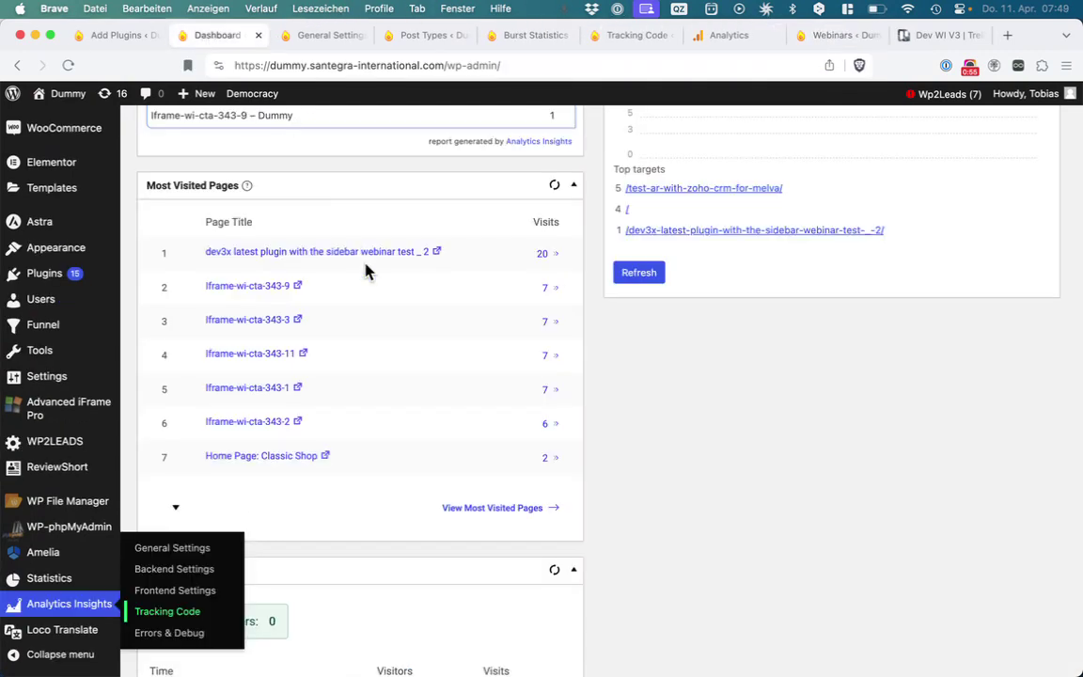
scroll(368, 271, up, 5)
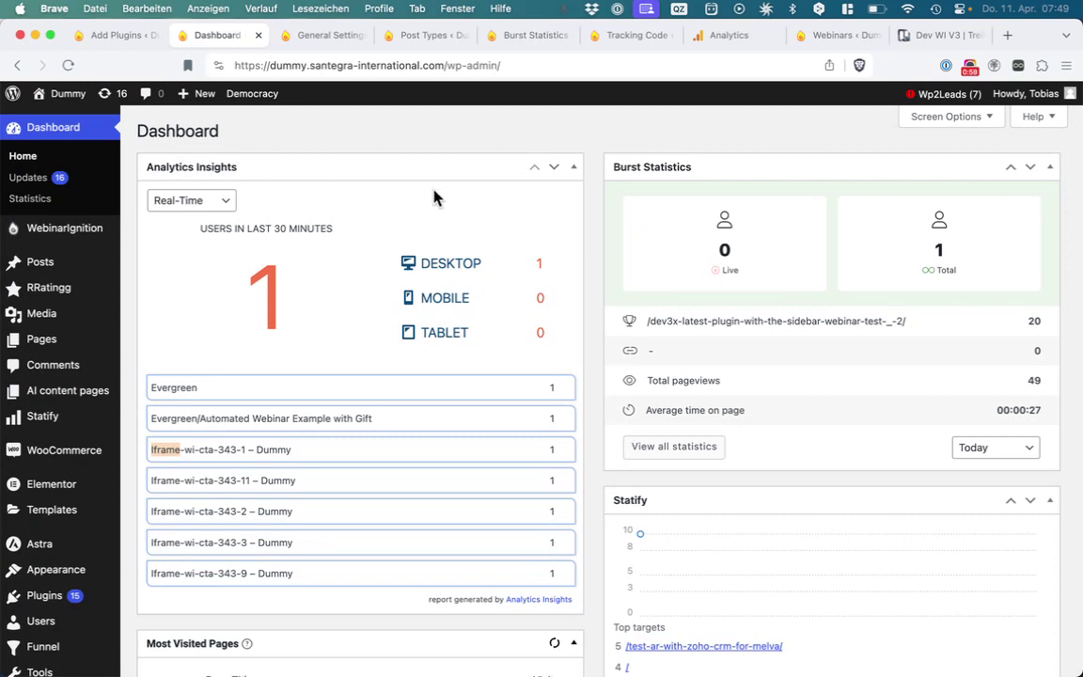
Review the Evergreen/Automated Webinar Example with Gift entry in the realtime analytics widget
click(212, 397)
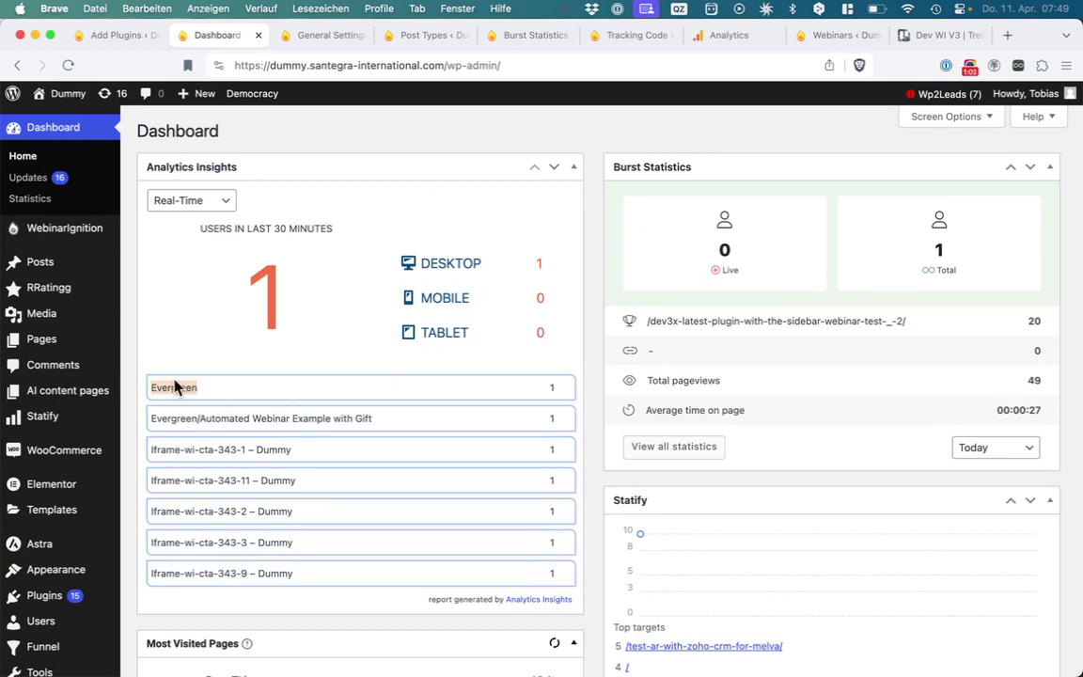
drag(148, 386, 265, 402)
triple_click(408, 414)
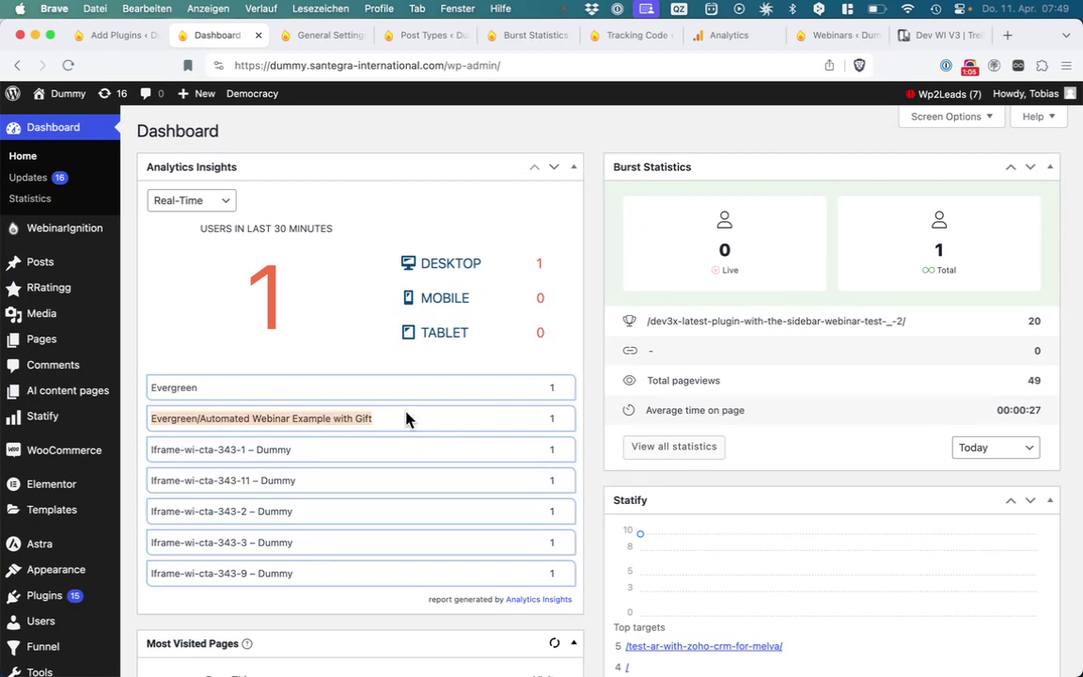
click(403, 425)
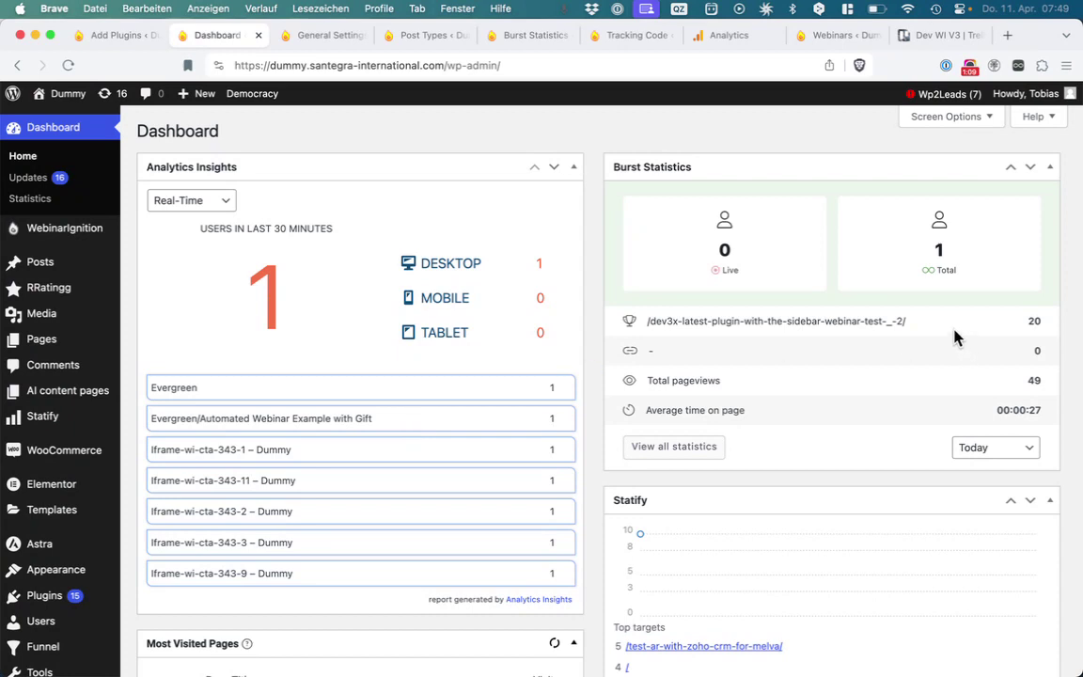
Check the webinar page path in Burst Statistics and Statify, then open its 20-visit page report
triple_click(721, 329)
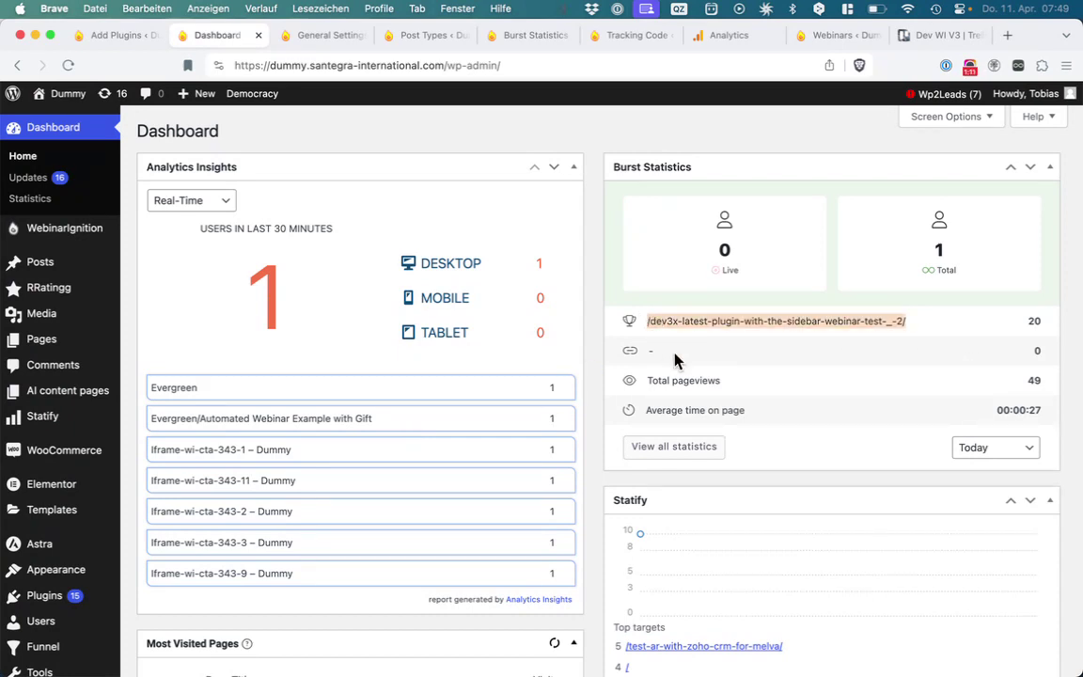
drag(930, 327, 640, 321)
click(652, 321)
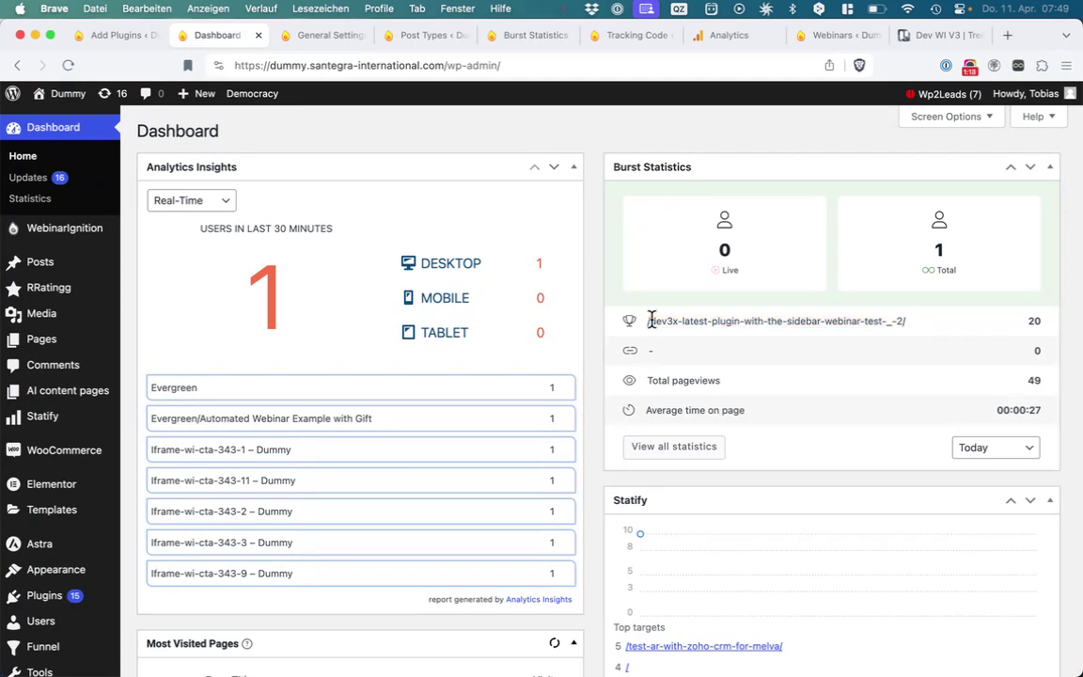
scroll(651, 321, down, 5)
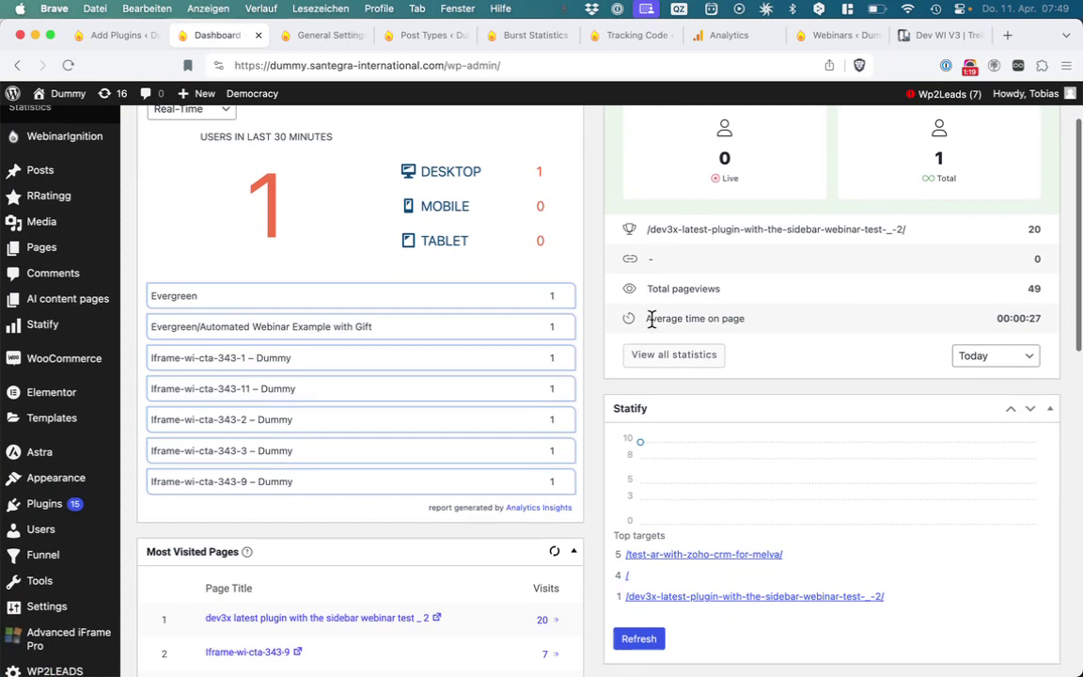
drag(893, 424, 624, 423)
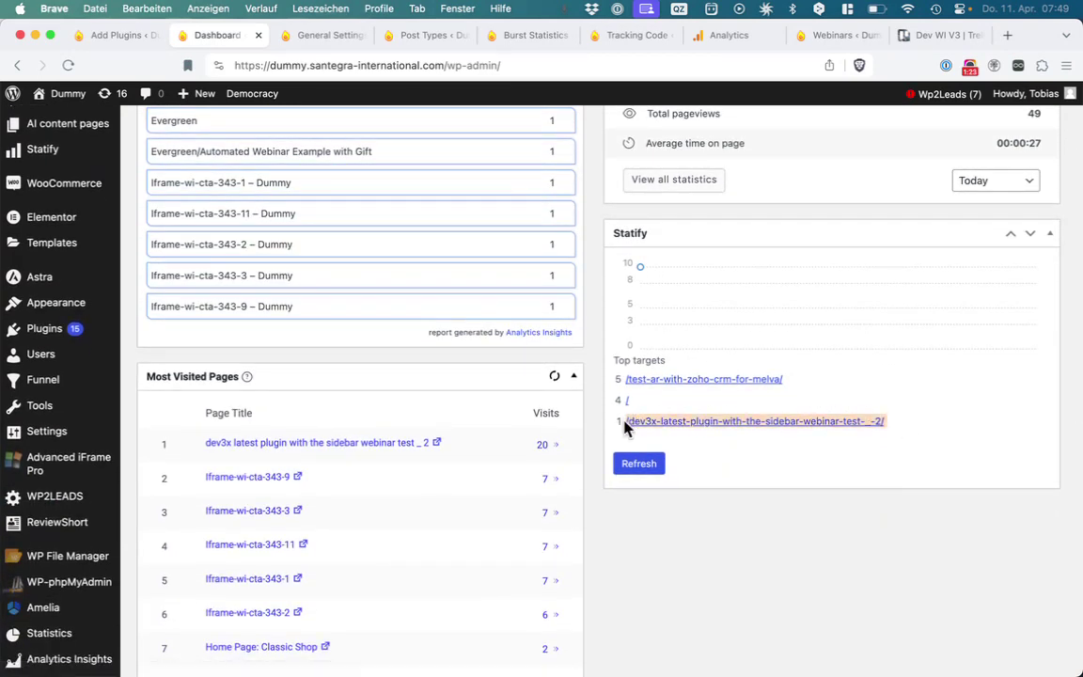
click(484, 445)
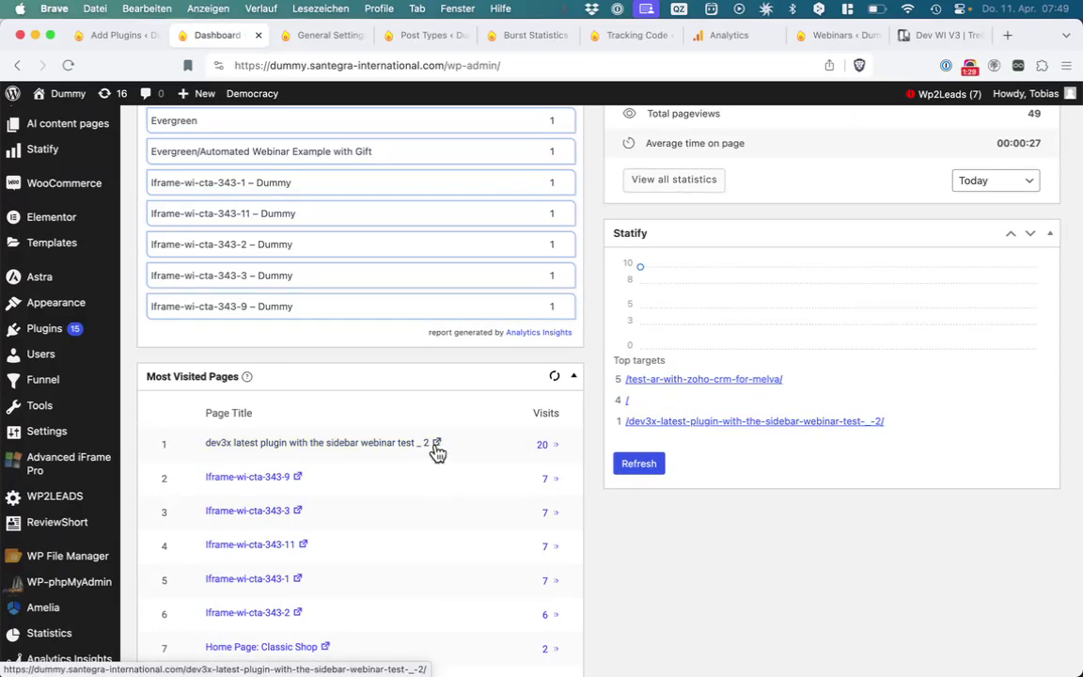
click(549, 448)
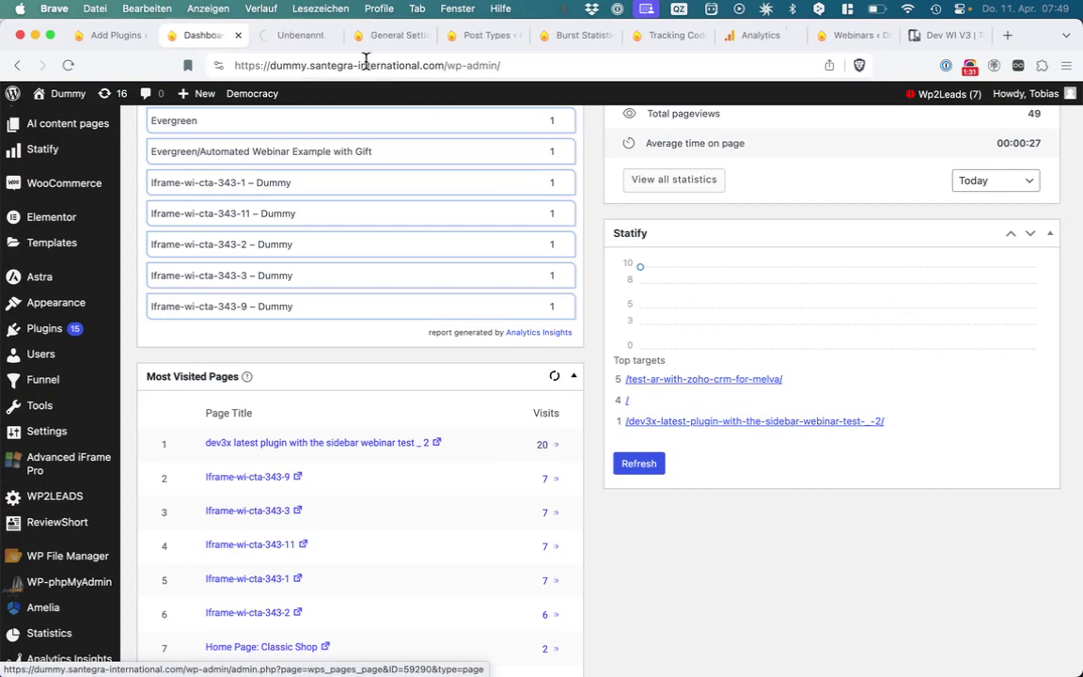
click(283, 35)
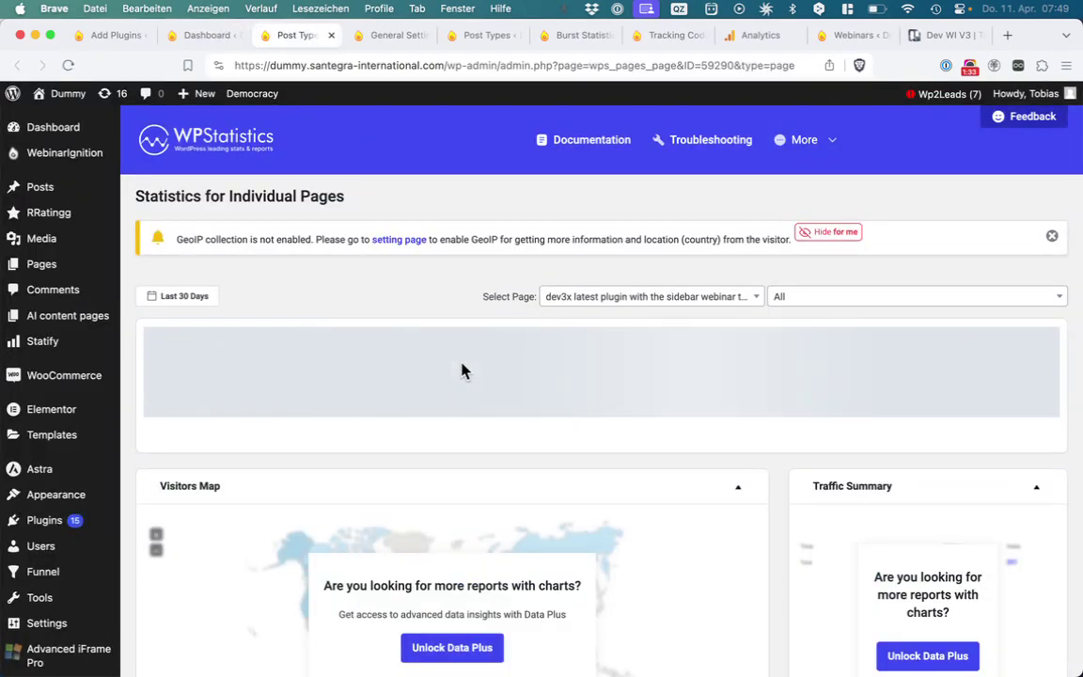
Browse the Select Page list, then show WP Statistics Top Pages for pages, with the webinar test page at 20 visits
scroll(558, 435, down, 15)
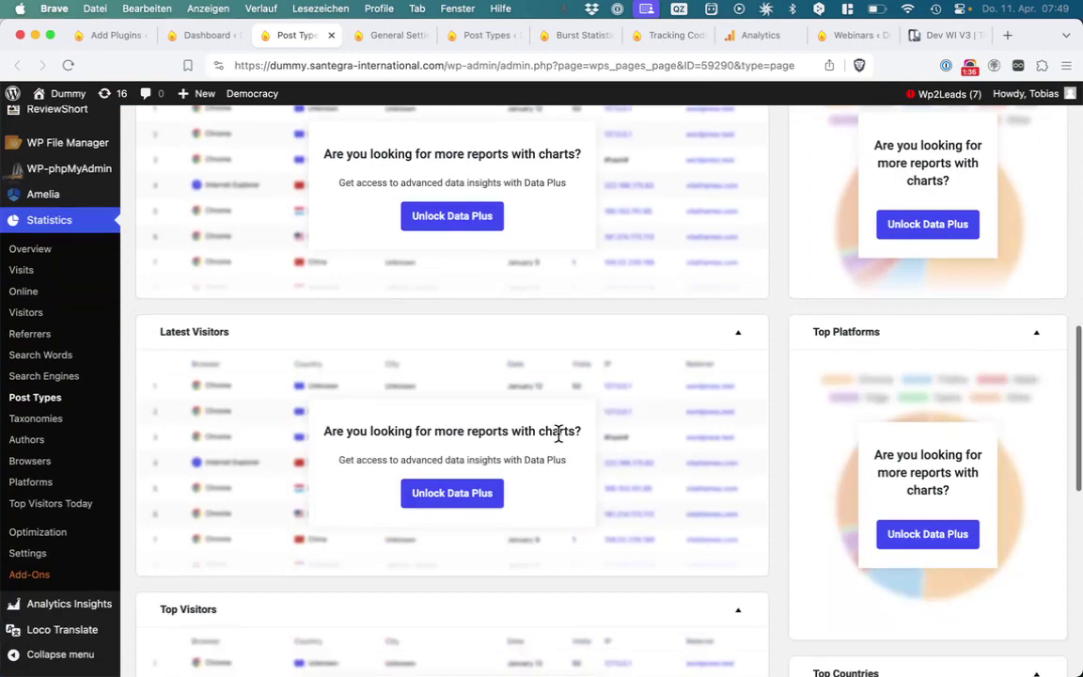
scroll(558, 434, up, 15)
click(757, 299)
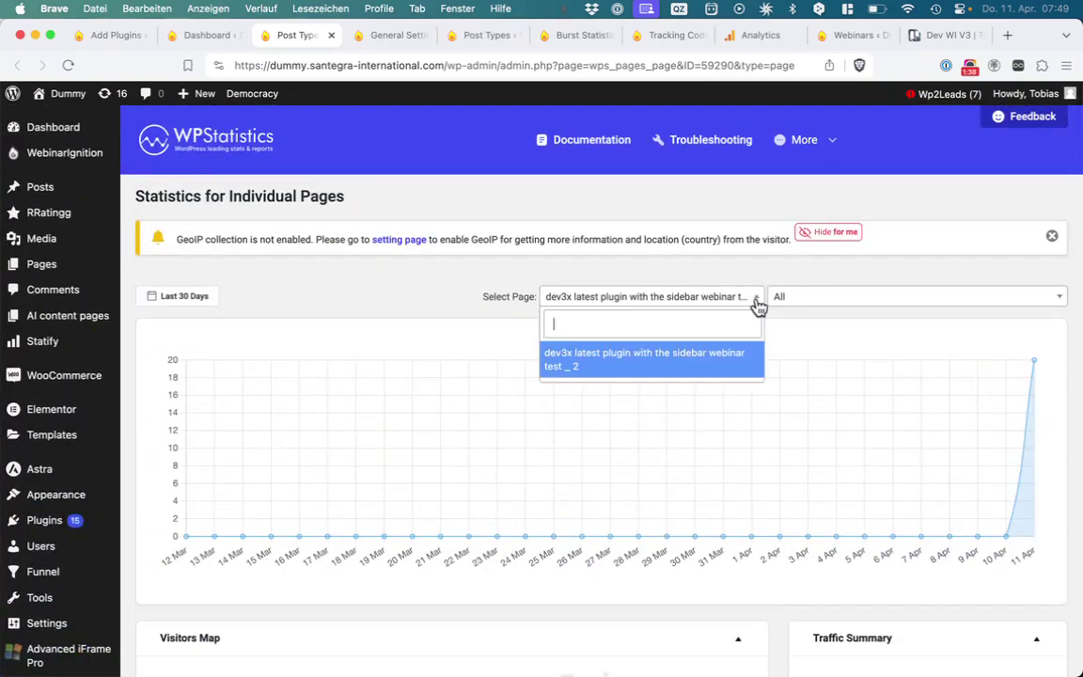
scroll(38, 345, down, 5)
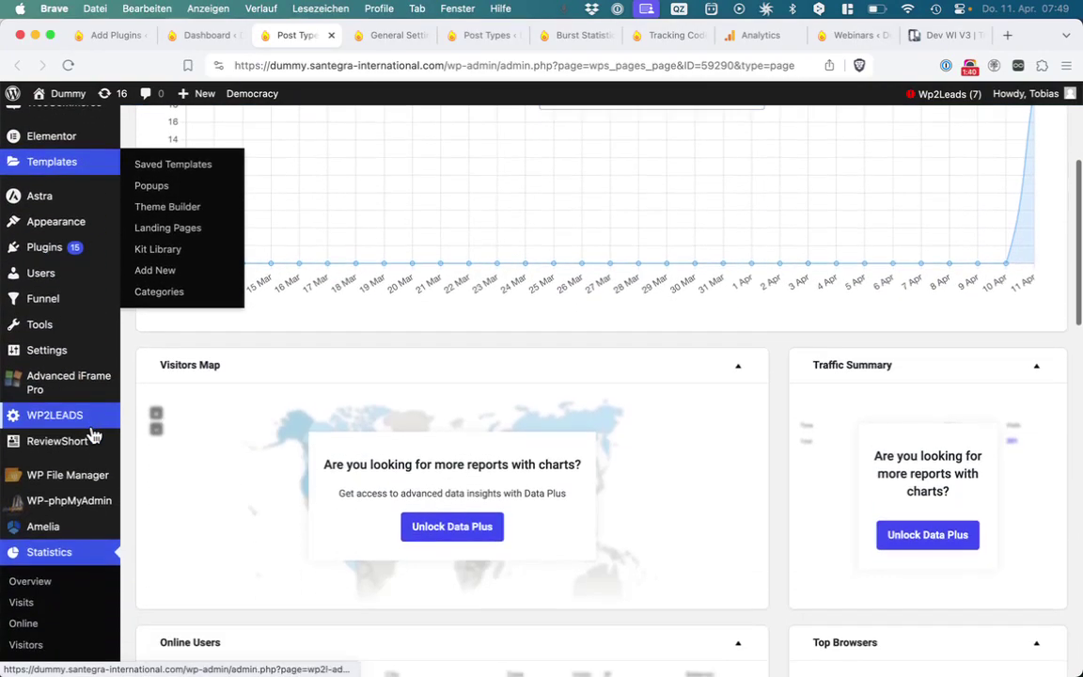
scroll(29, 580, up, 5)
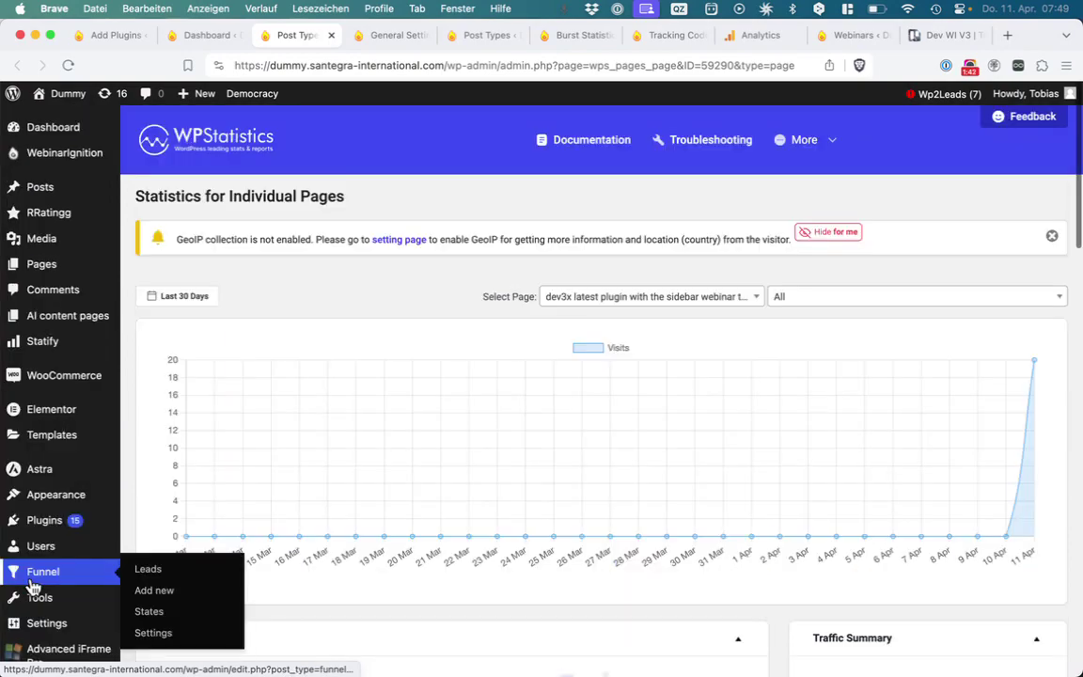
scroll(108, 537, down, 8)
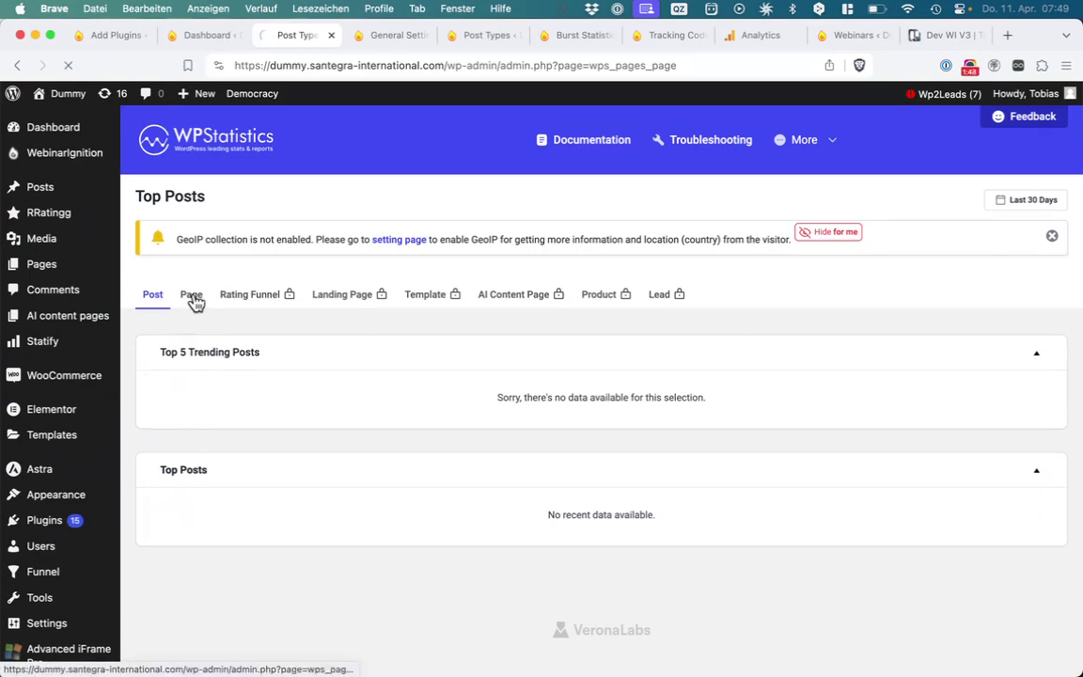
click(192, 299)
scroll(470, 451, down, 5)
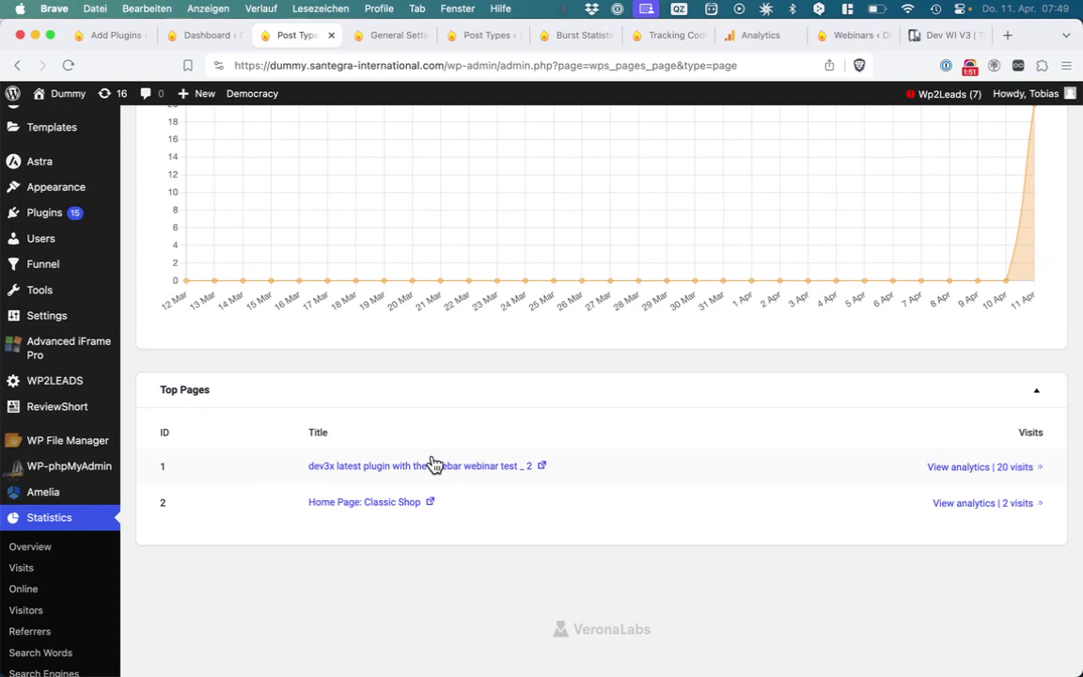
Review the Google Analytics stream details, then go to Burst Statistics filtered to the webinar test page
click(388, 36)
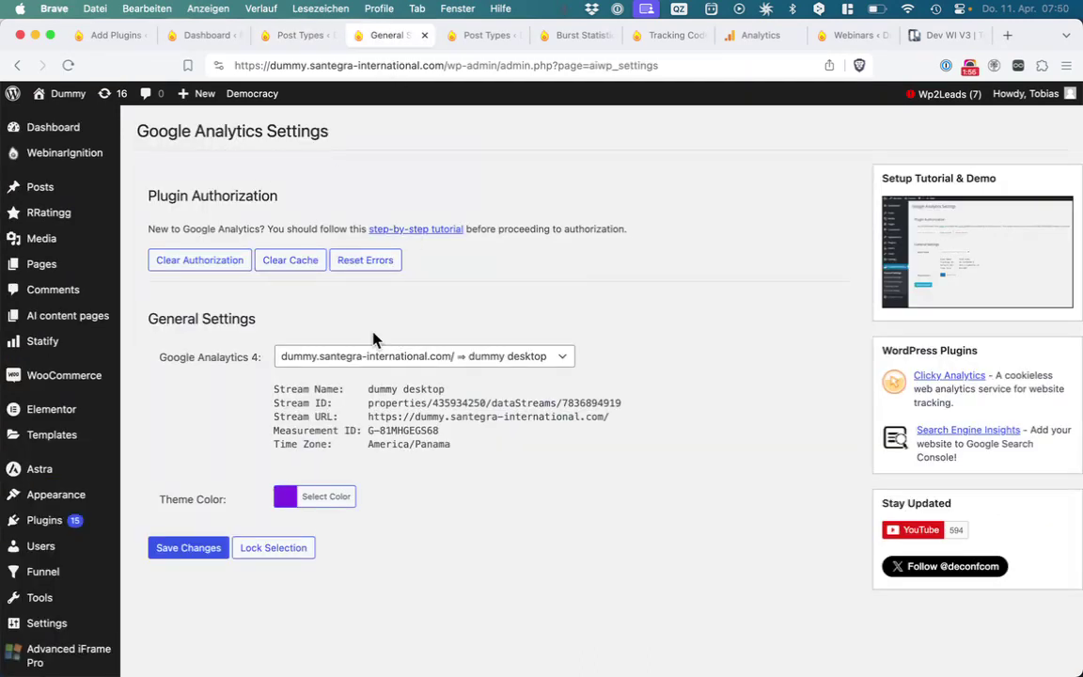
drag(452, 453, 252, 399)
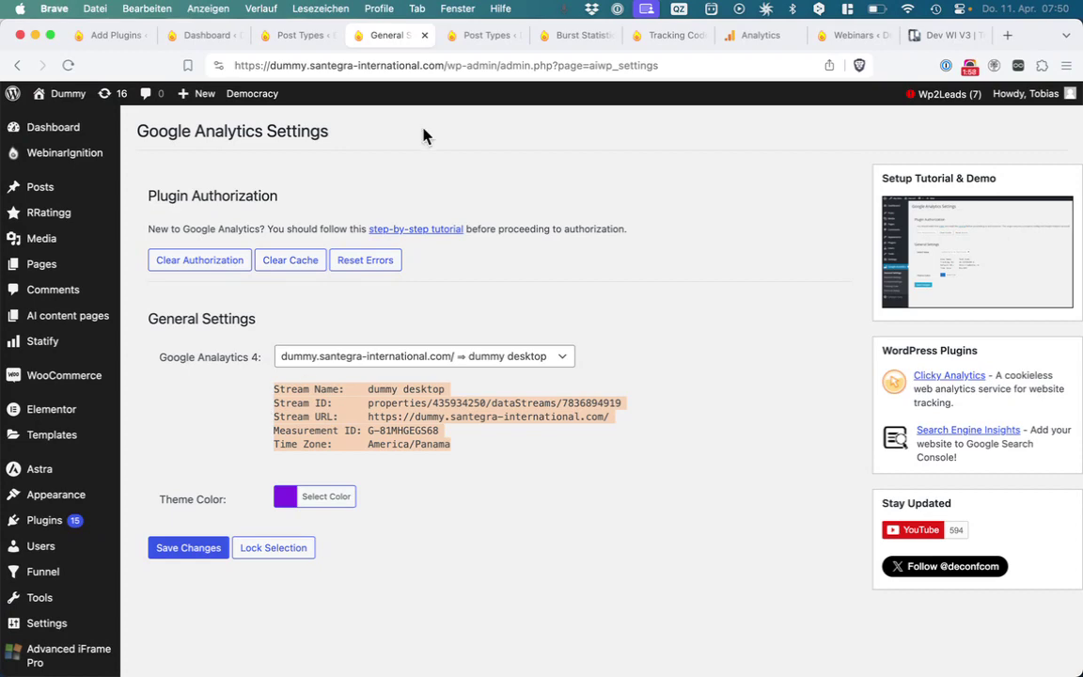
click(465, 35)
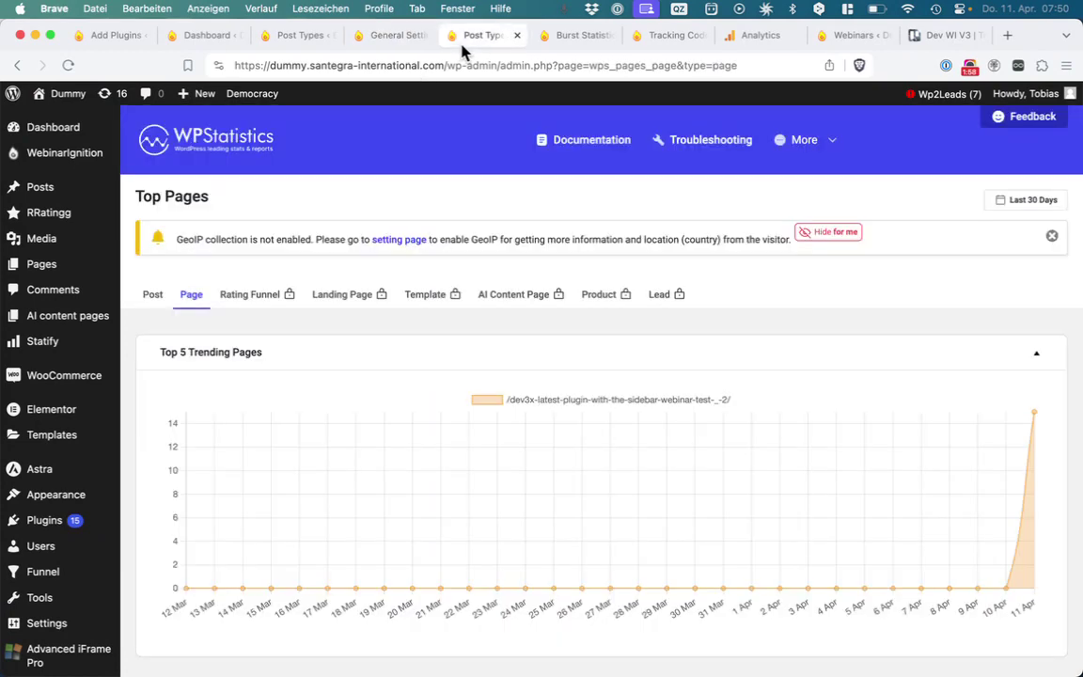
click(562, 35)
click(362, 42)
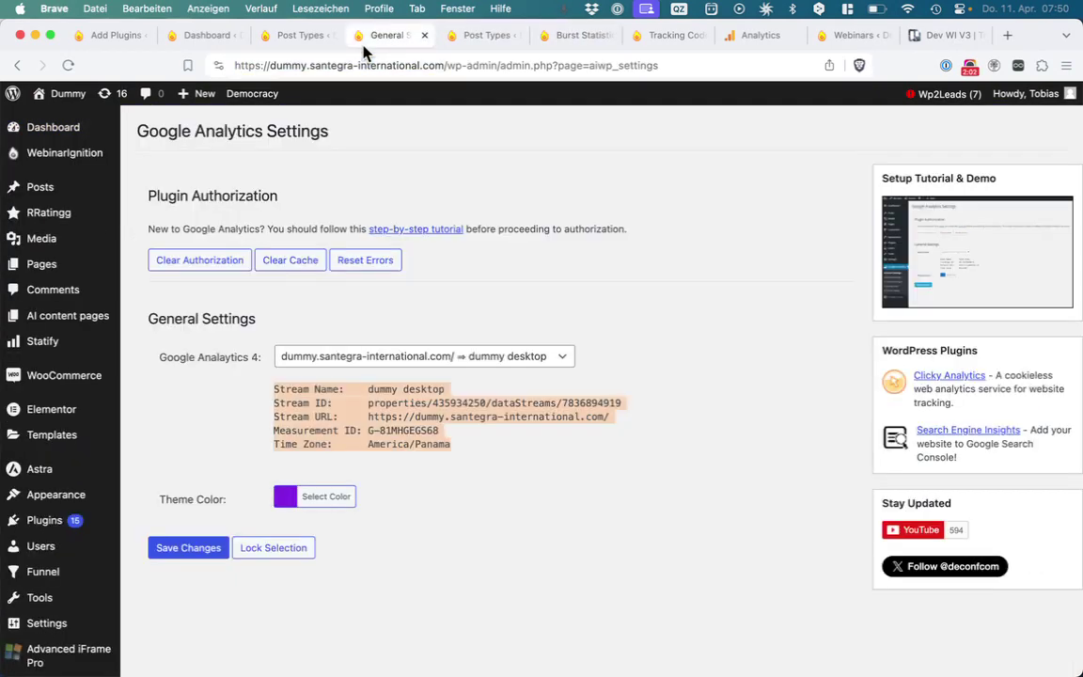
click(580, 43)
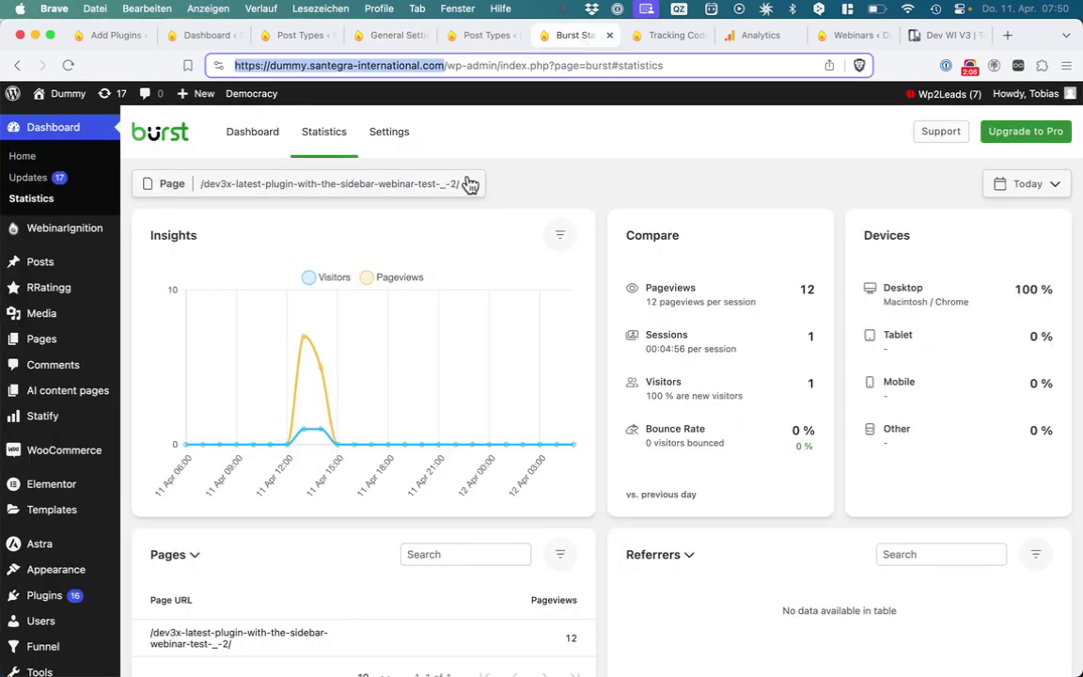
Remove the page filter in Burst Statistics and review the iframe CTA and dev3x webinar page rows
scroll(309, 541, down, 3)
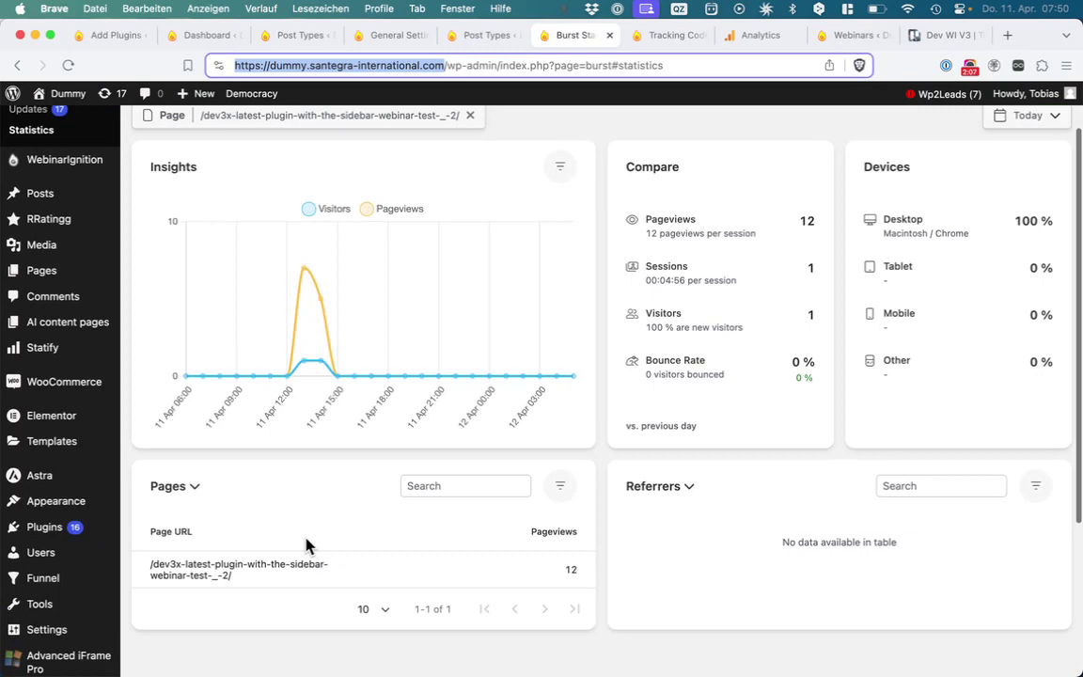
scroll(444, 299, up, 3)
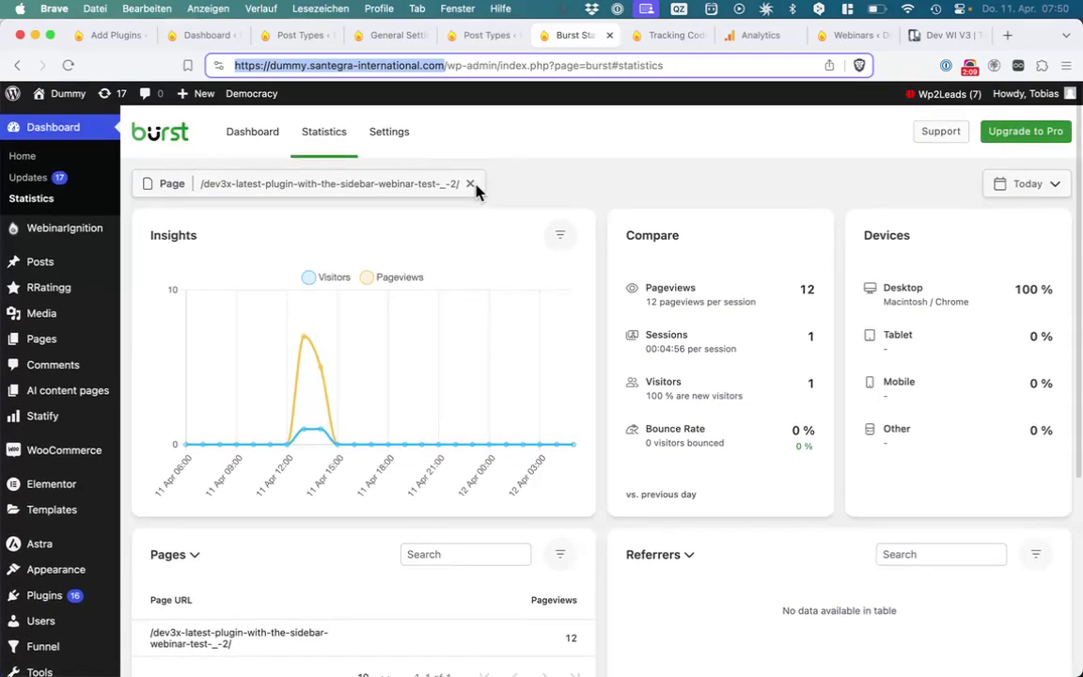
click(472, 185)
scroll(481, 381, down, 6)
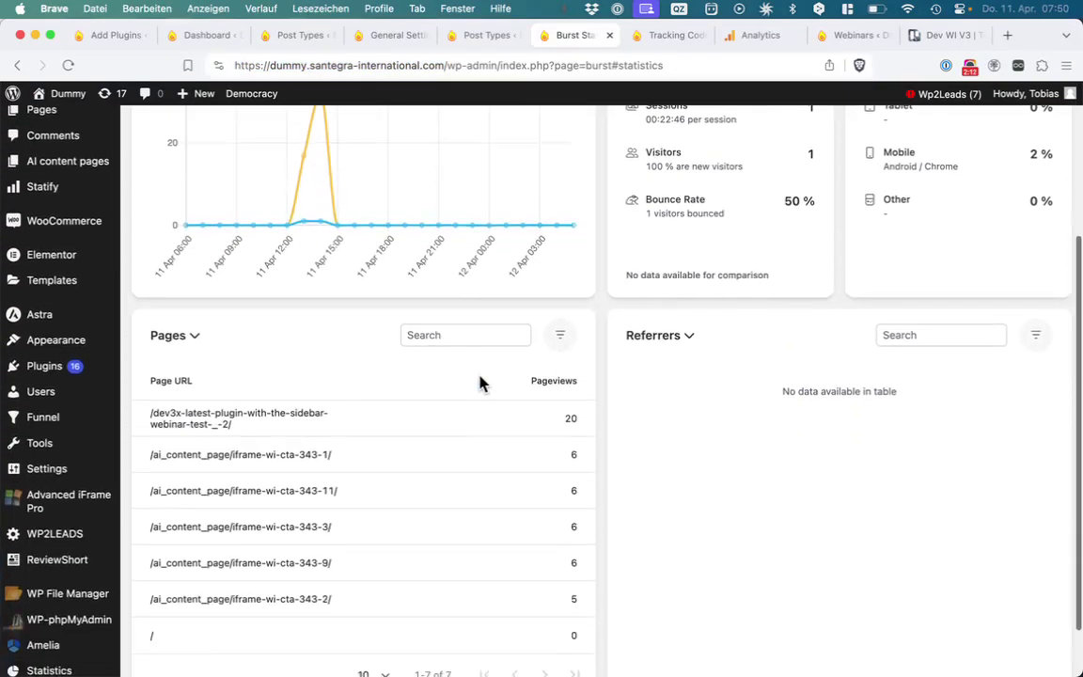
drag(374, 550, 137, 407)
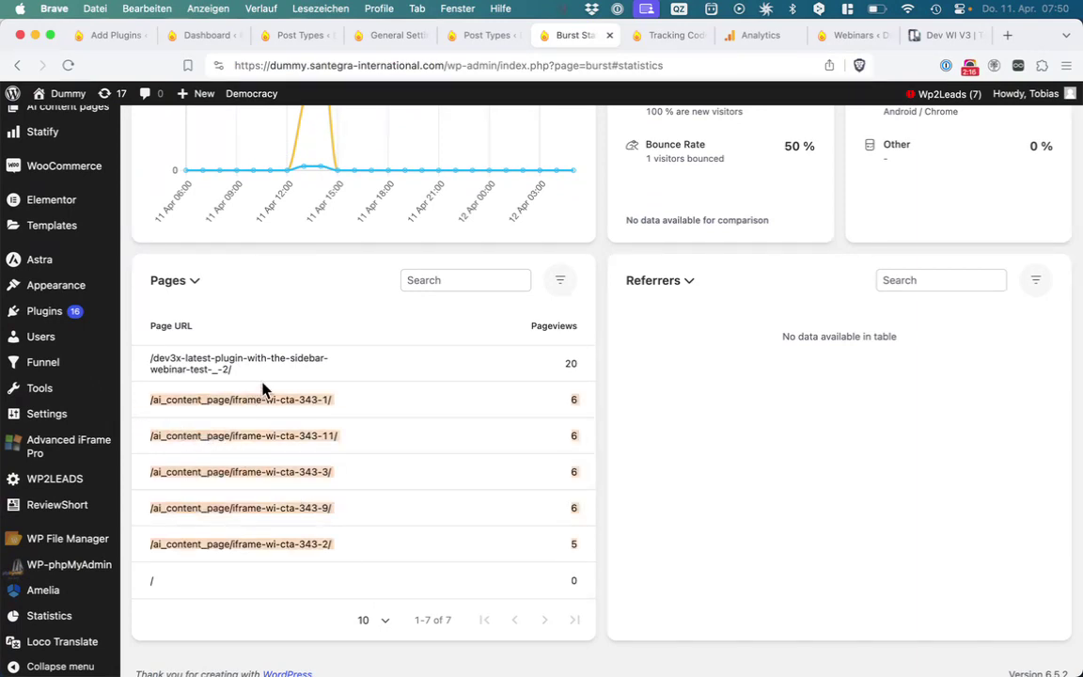
drag(267, 383, 155, 367)
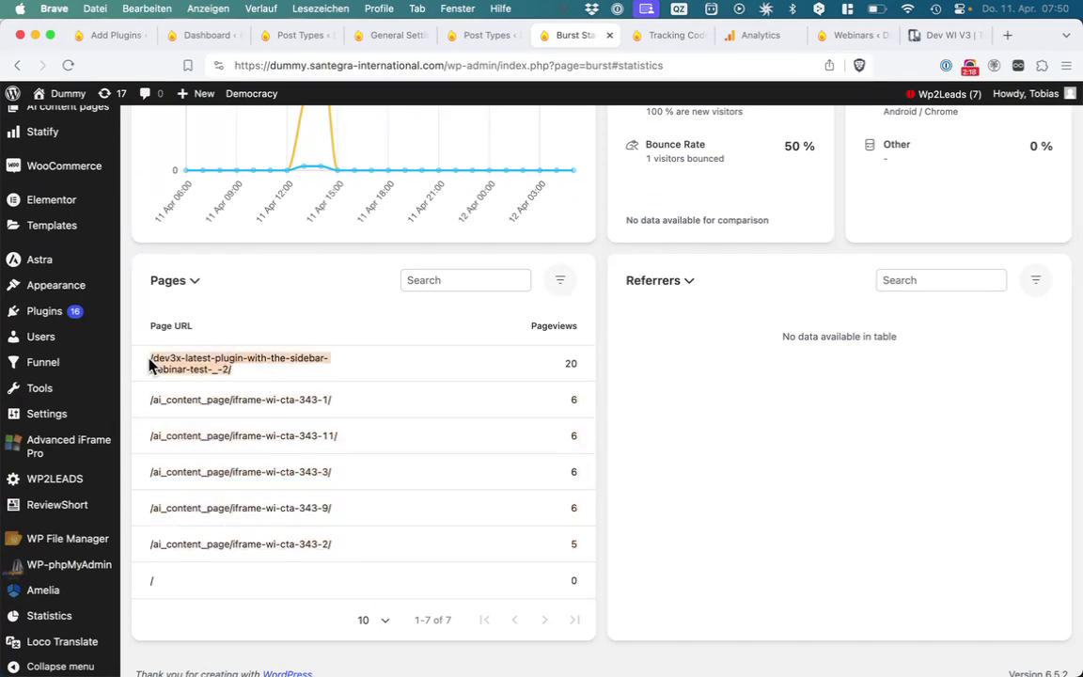
drag(289, 382, 147, 363)
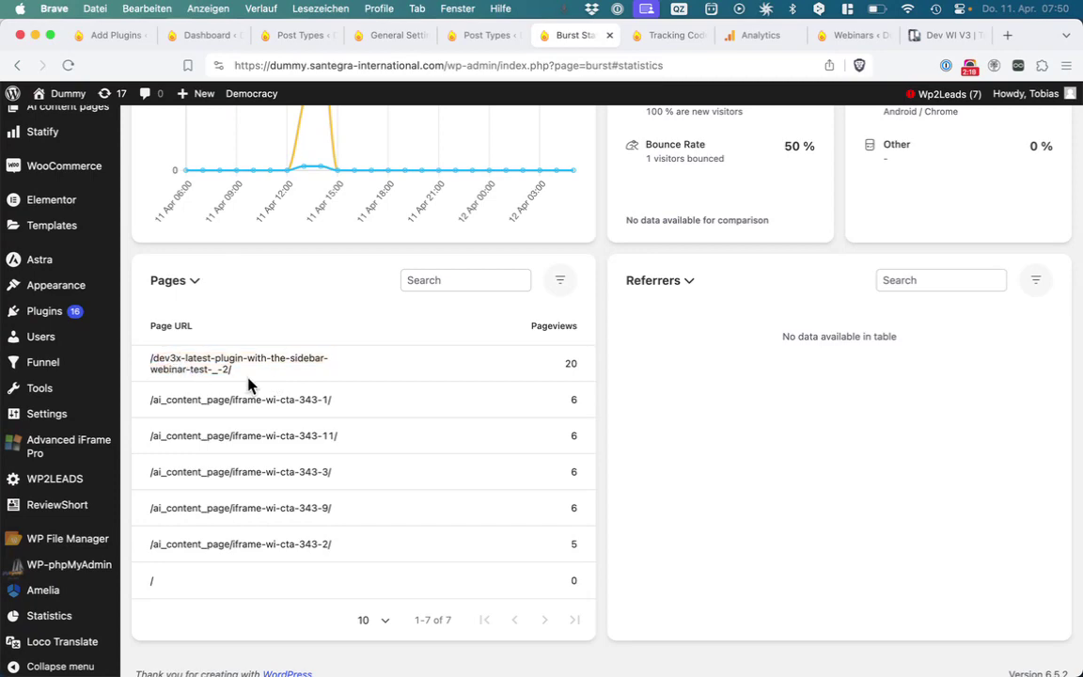
drag(251, 382, 169, 352)
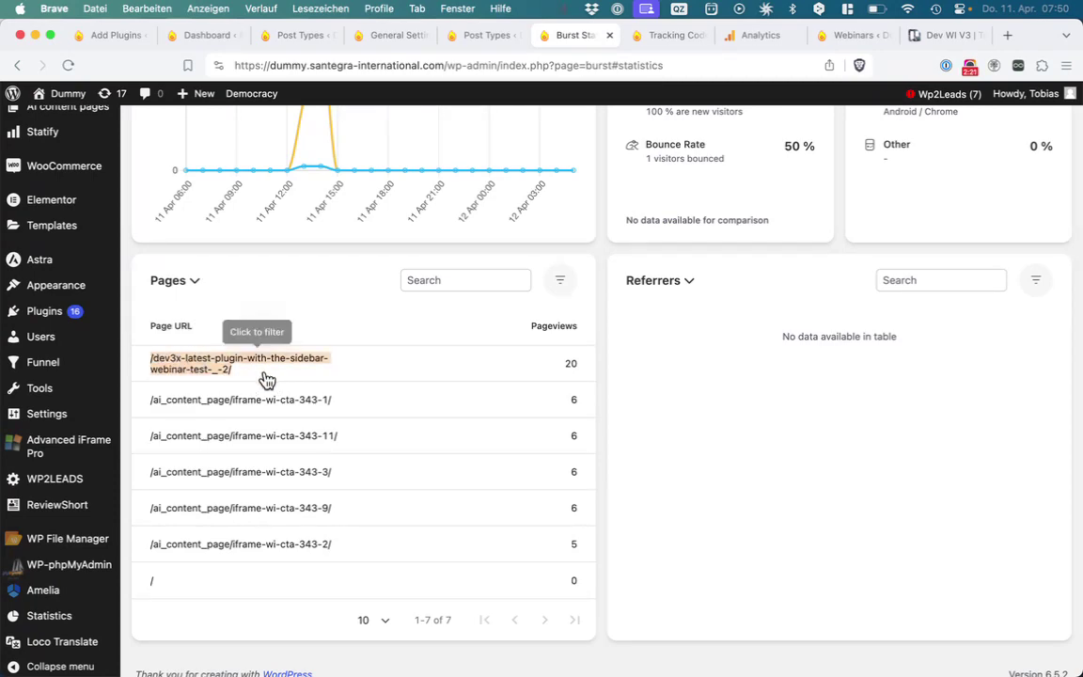
Open the Google Analytics Tracking Code settings with all five event-tracking options on
scroll(266, 380, up, 3)
scroll(266, 380, up, 1)
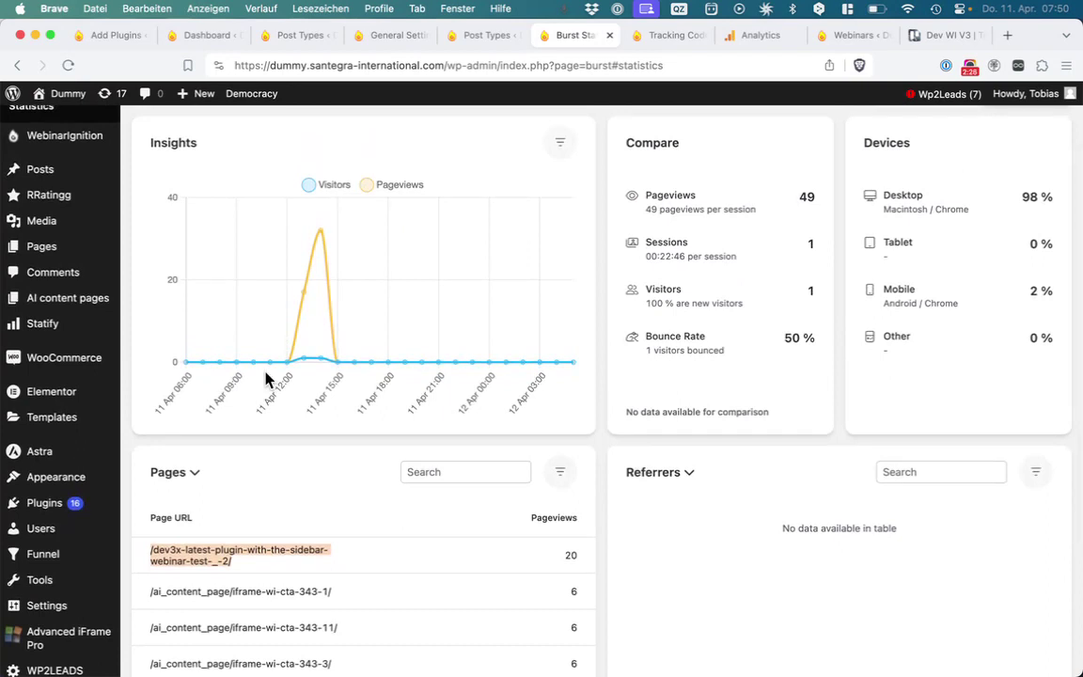
click(662, 35)
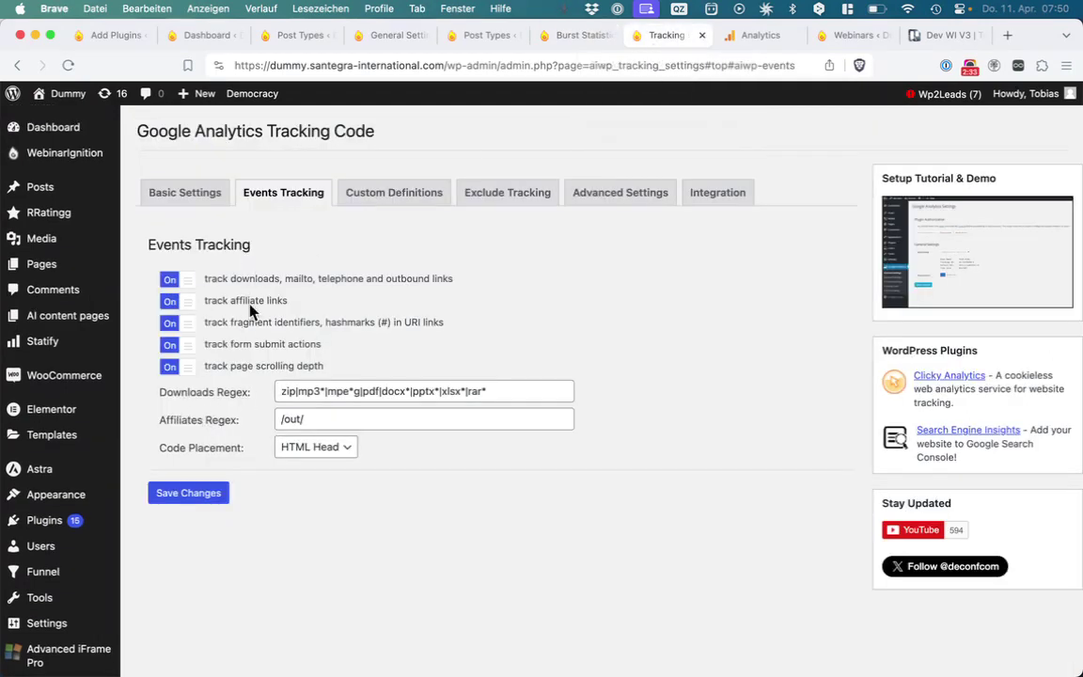
Keep the funnel exploration on Letzte 28 Tage and go to the Analytics Startseite
click(744, 37)
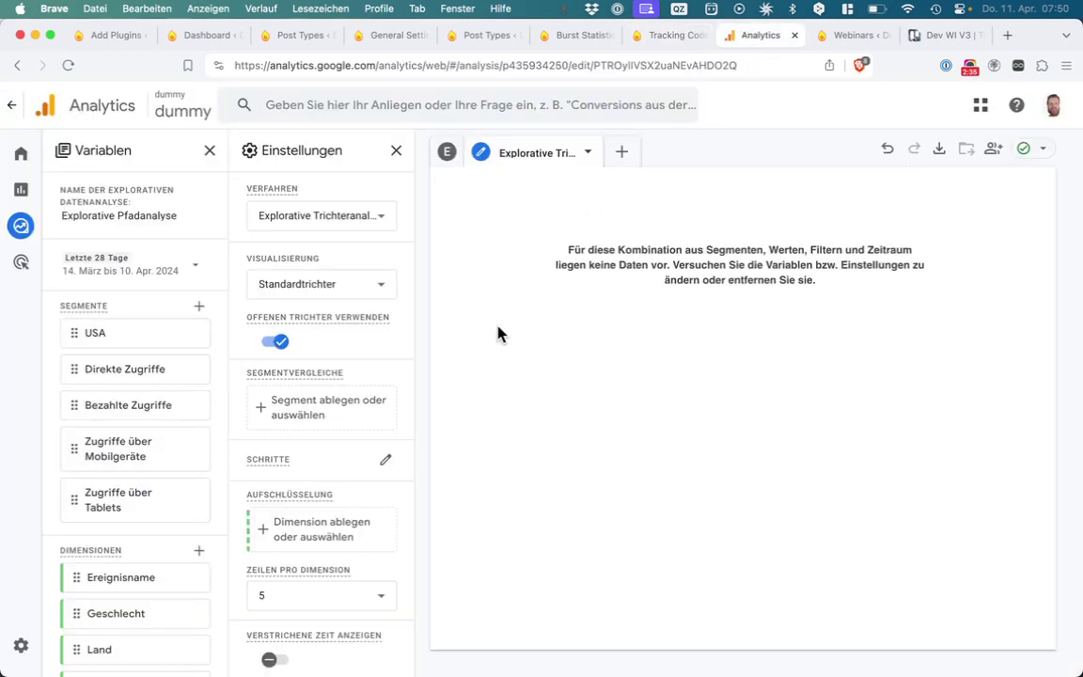
click(187, 266)
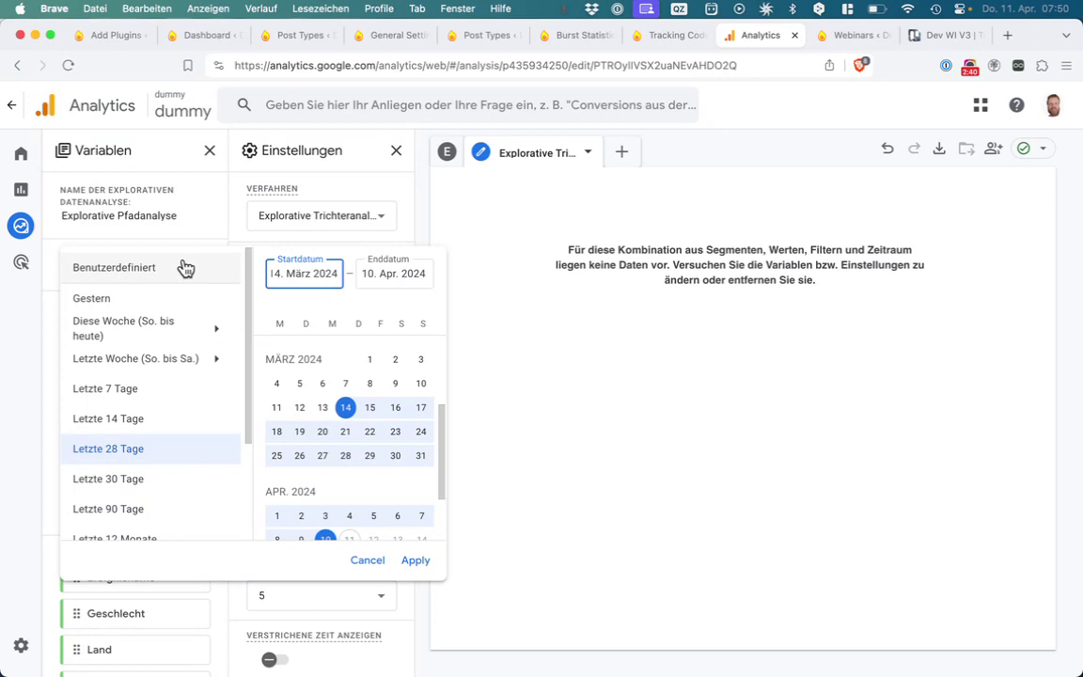
click(532, 147)
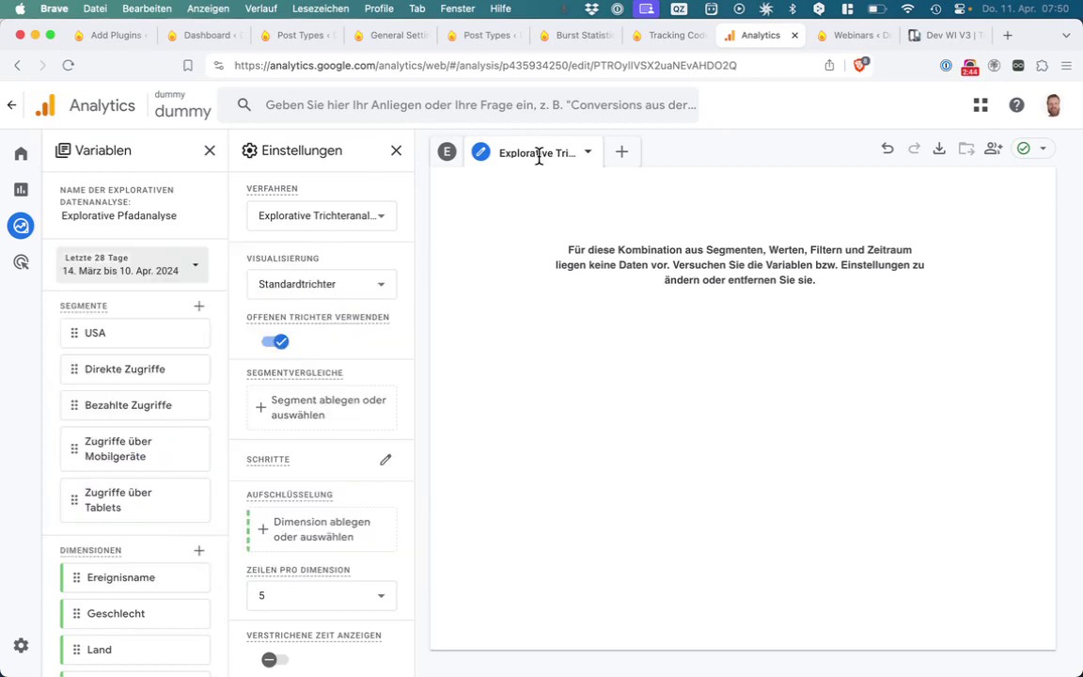
click(205, 270)
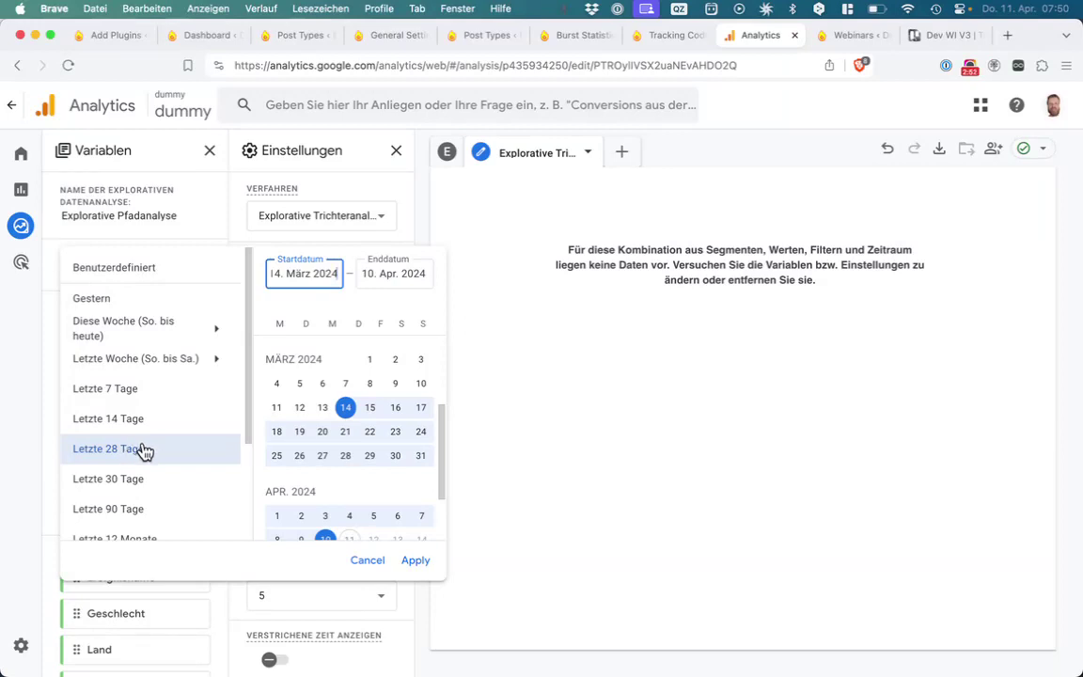
click(515, 278)
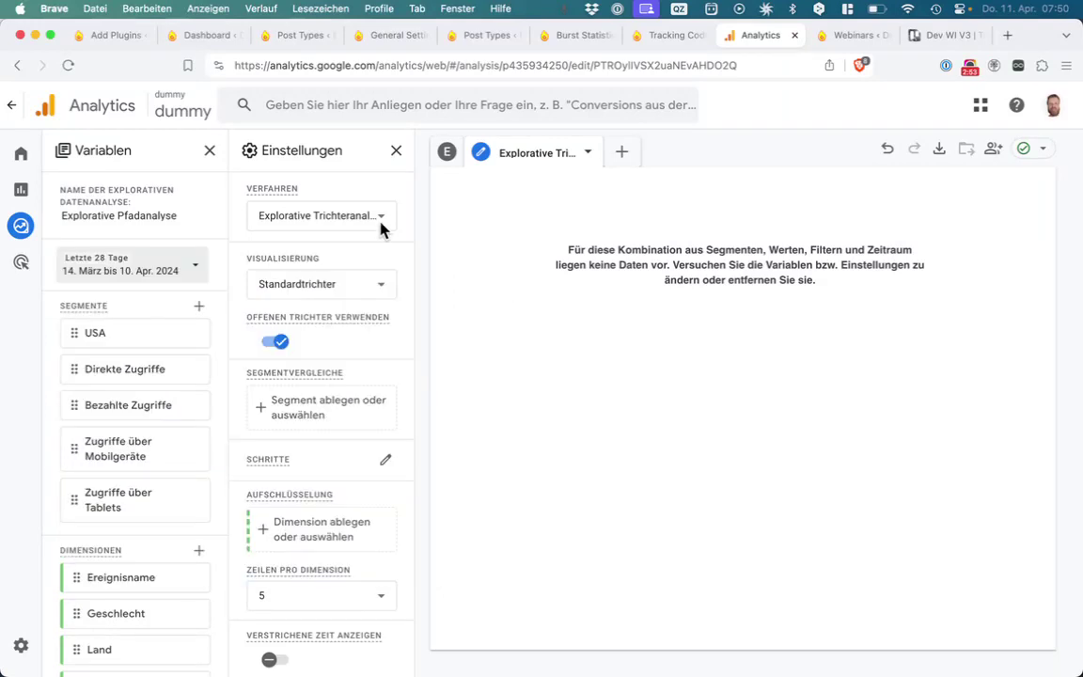
click(24, 158)
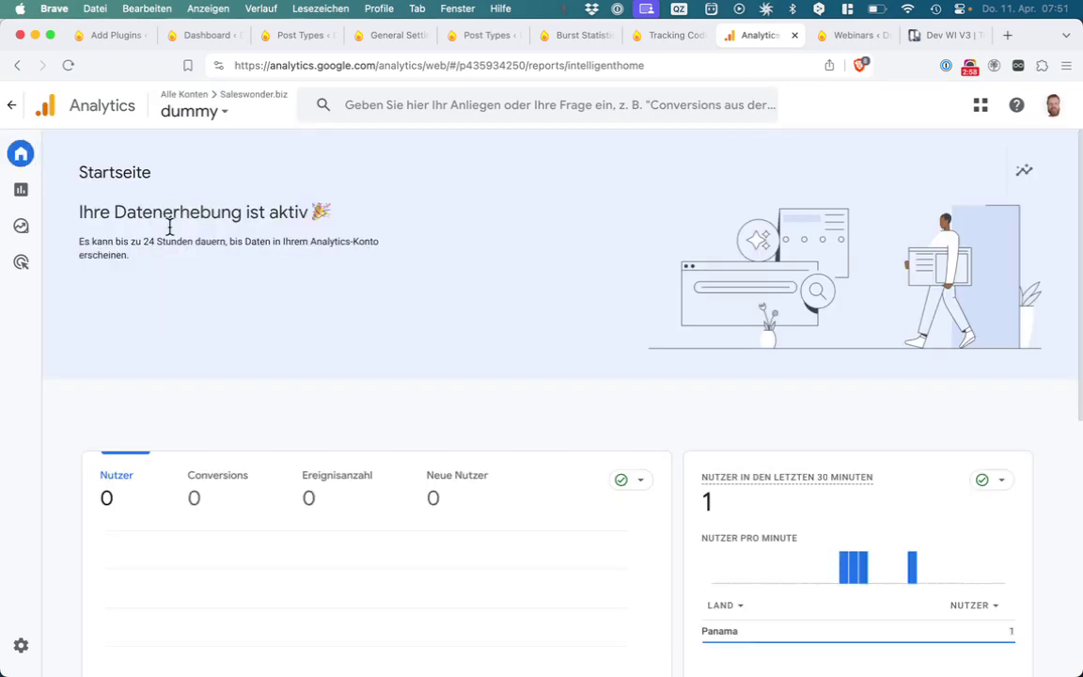
From the Analytics home page, open the realtime overview report
scroll(381, 360, down, 5)
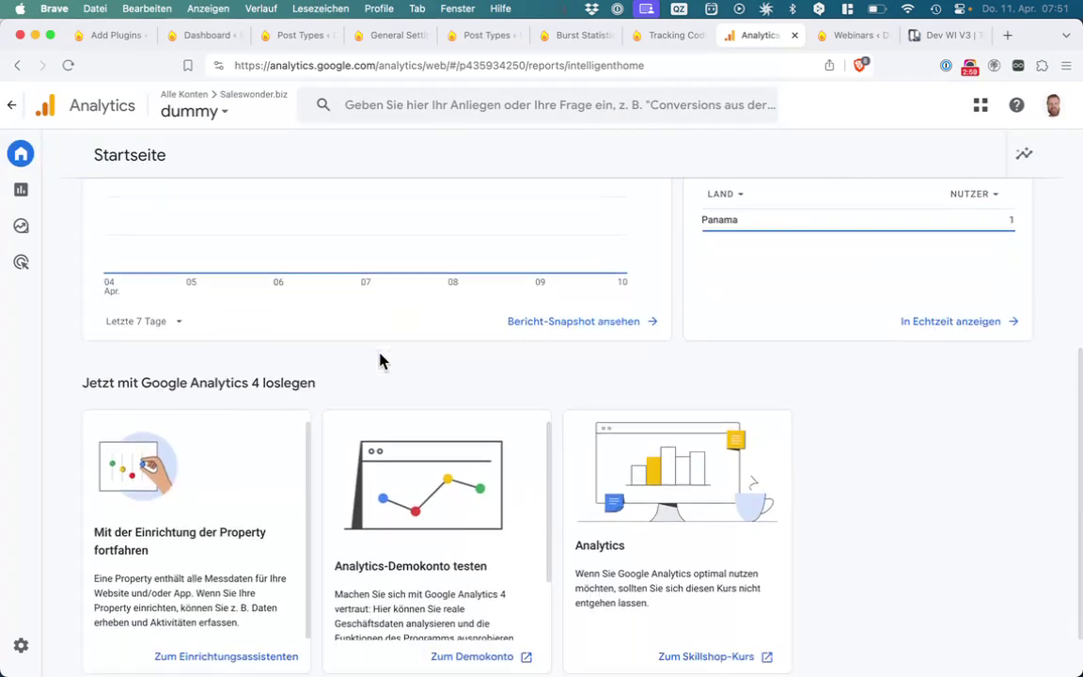
scroll(381, 360, up, 2)
scroll(381, 360, up, 2)
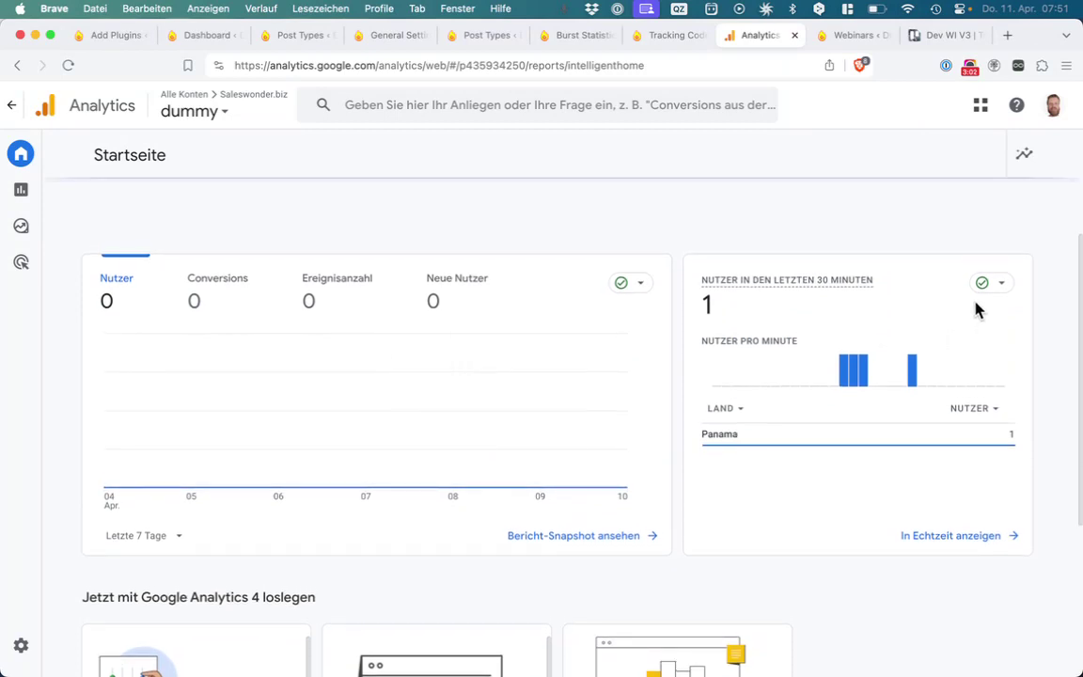
click(920, 542)
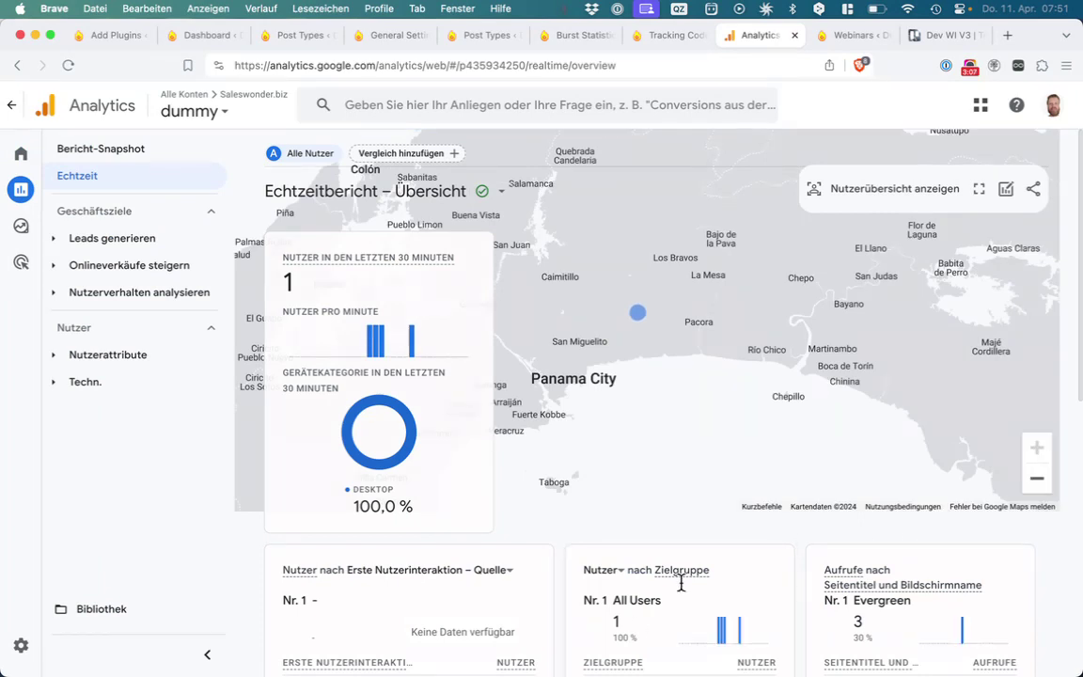
Inspect the realtime cards: 10 page_view events and Evergreen at 3 views
scroll(636, 623, down, 5)
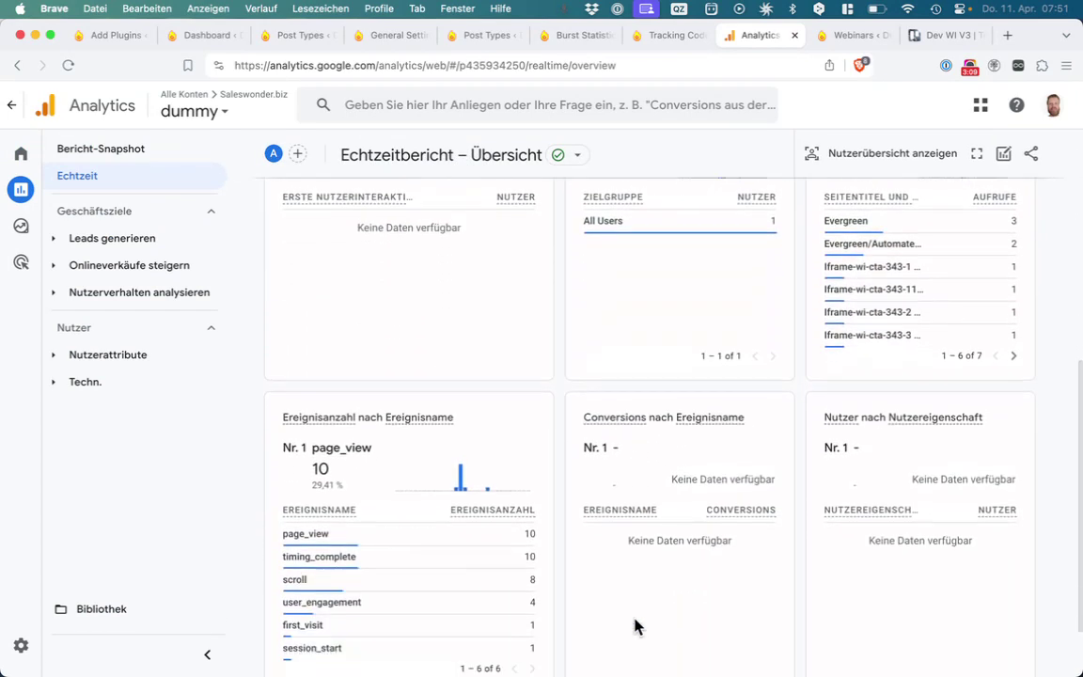
scroll(635, 624, down, 1)
mouse_move(317, 470)
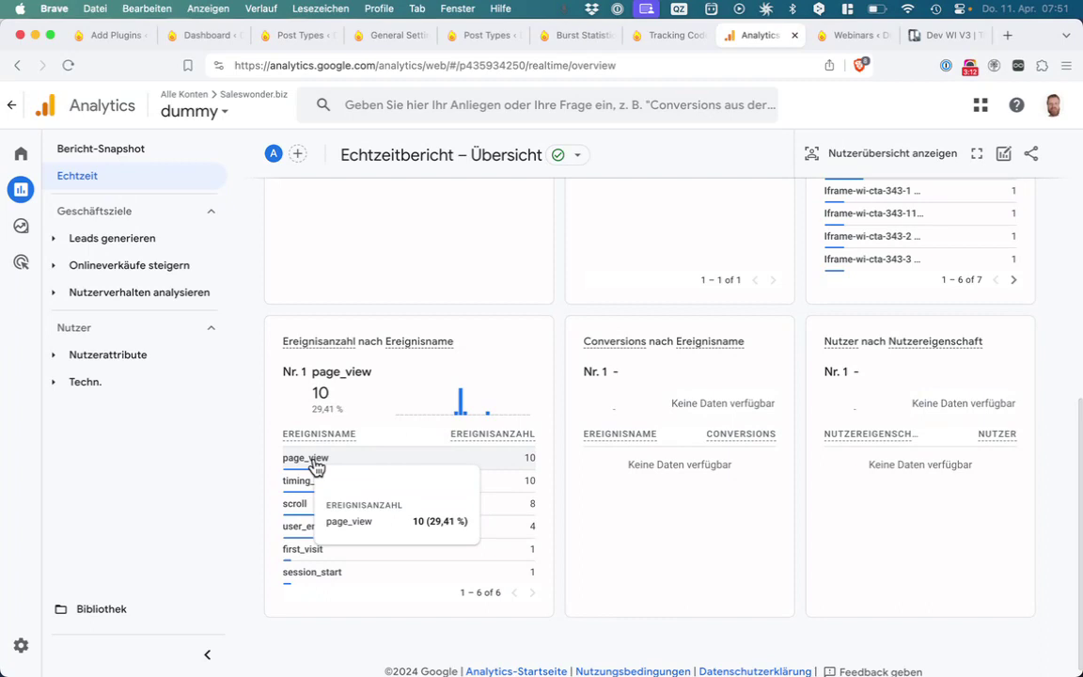
mouse_move(306, 581)
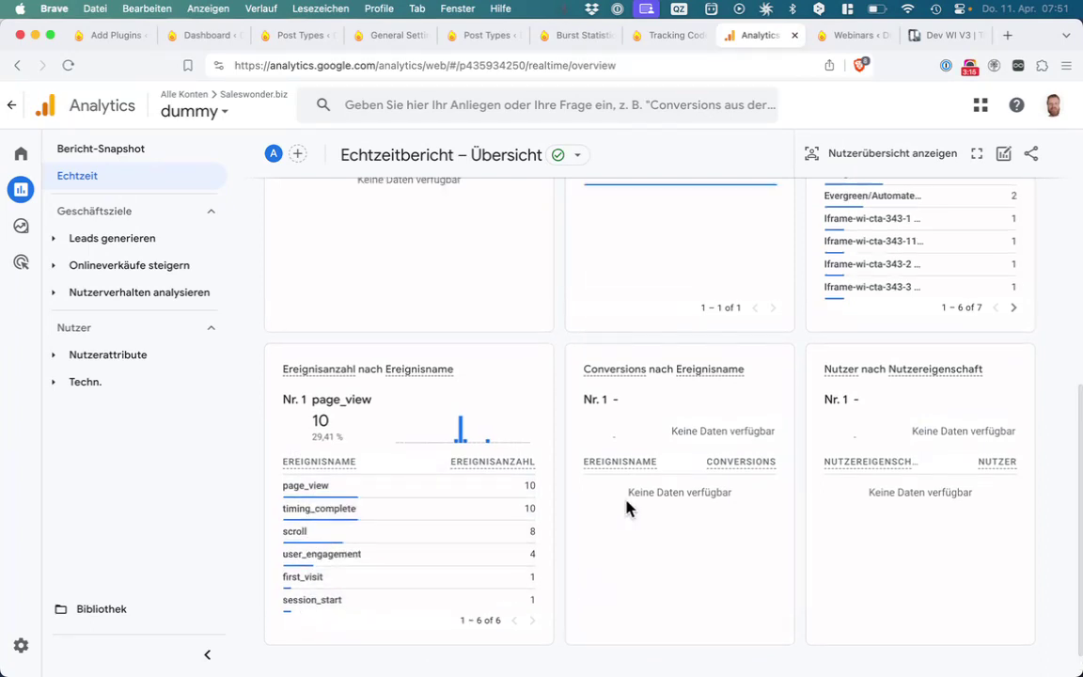
scroll(630, 507, up, 2)
mouse_move(850, 326)
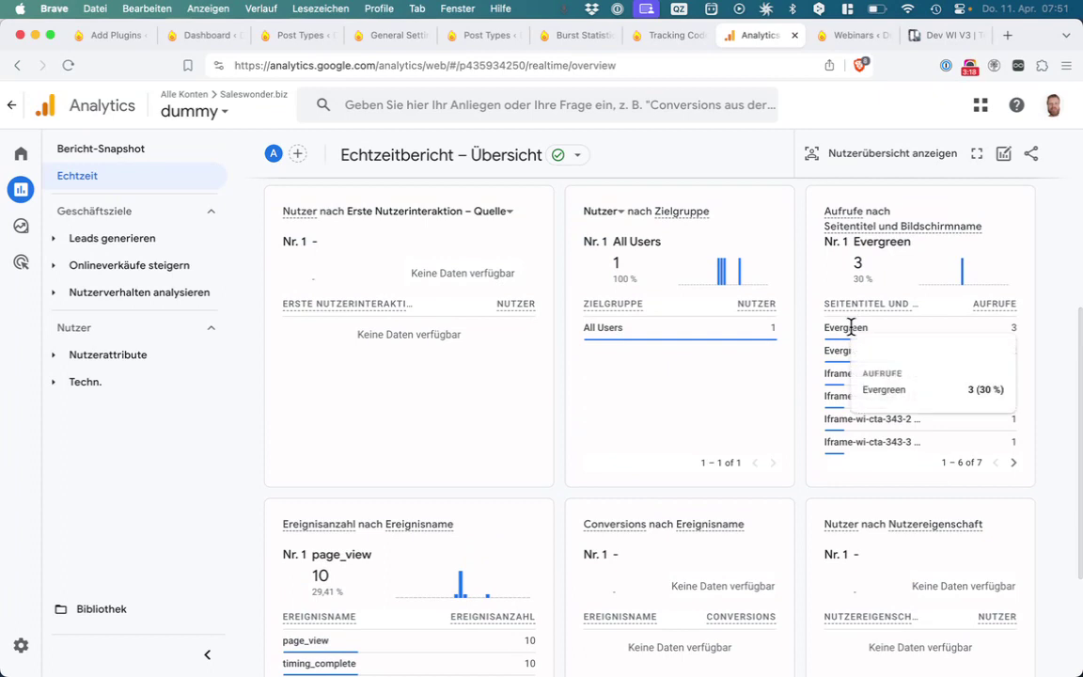
mouse_move(848, 348)
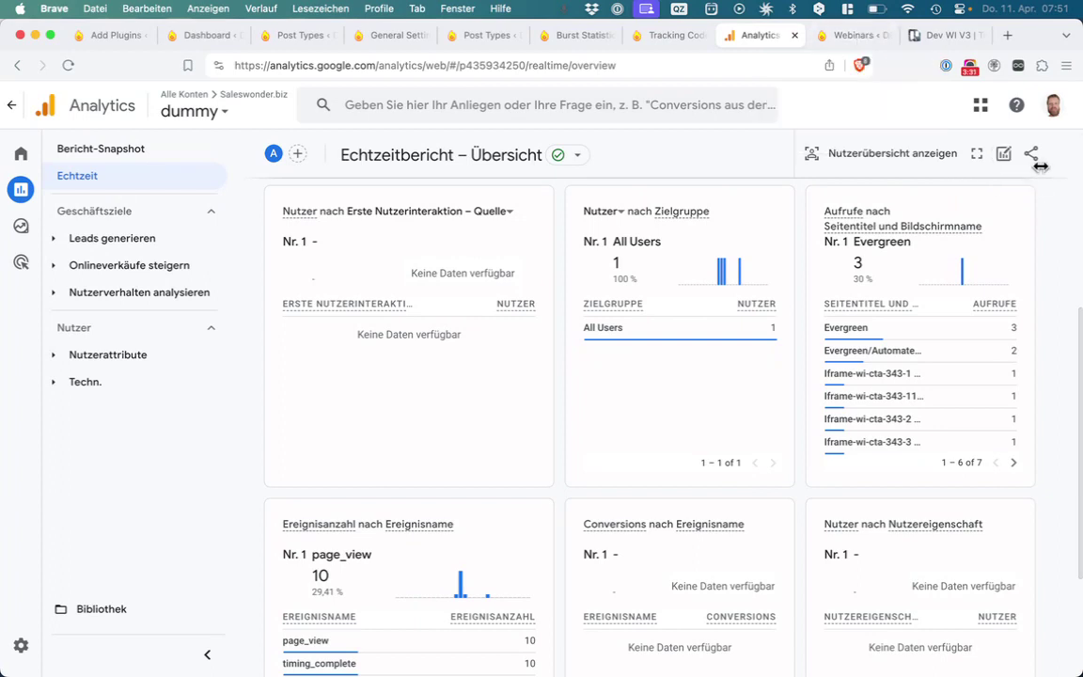
Reload the webinar page from its edited address
drag(742, 64, 873, 64)
click(792, 71)
drag(785, 66, 887, 76)
click(755, 74)
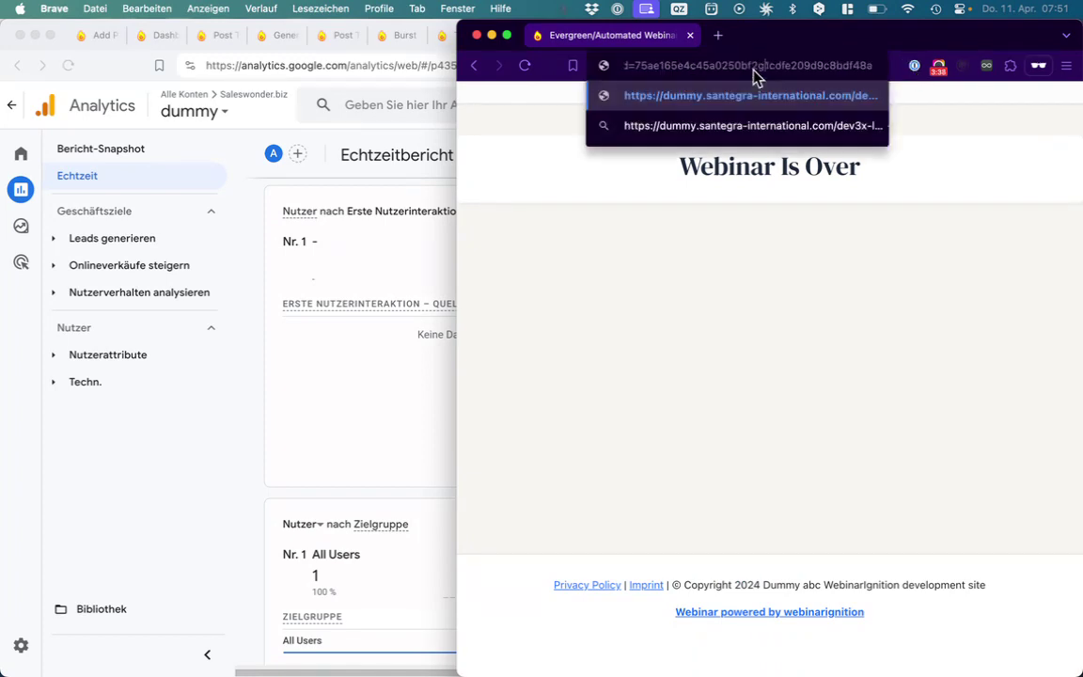
key(Return)
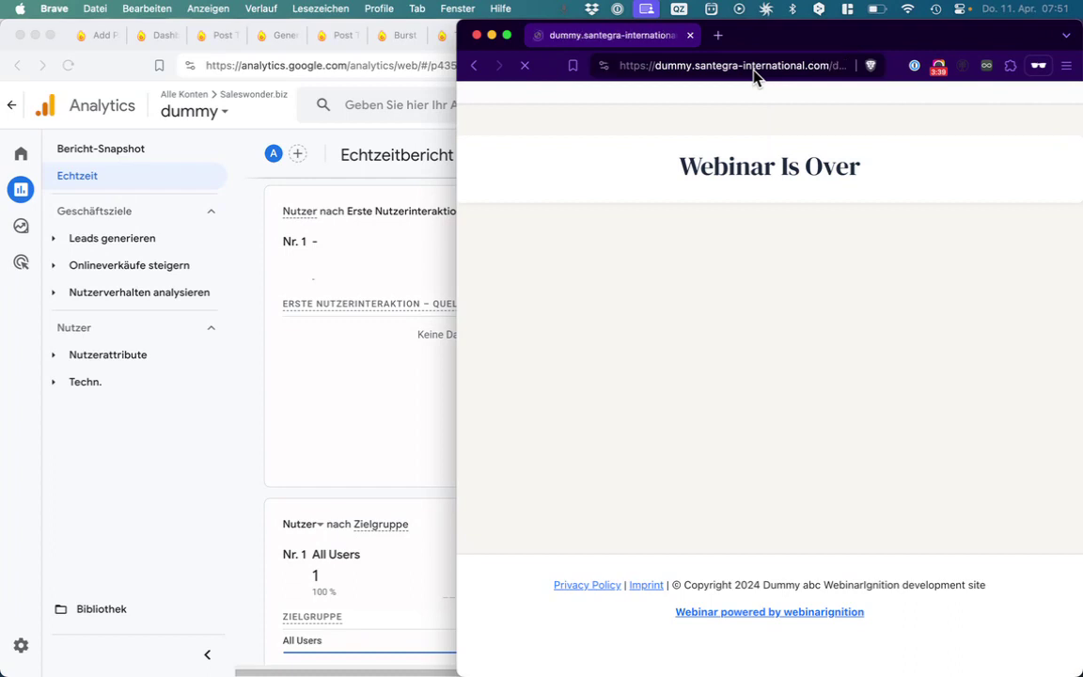
Register with updated name and e-mail, Central America timezone, Recommendation source, and both consent boxes ticked
click(575, 233)
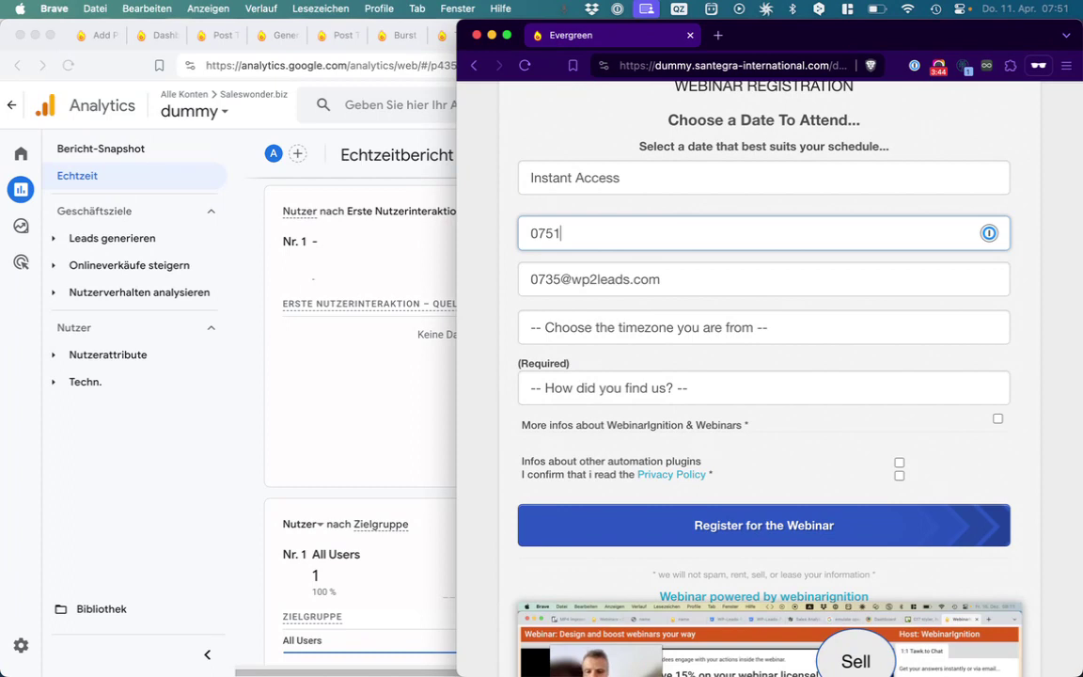
text(51)
click(561, 280)
key(BackSpace)
key(BackSpace)
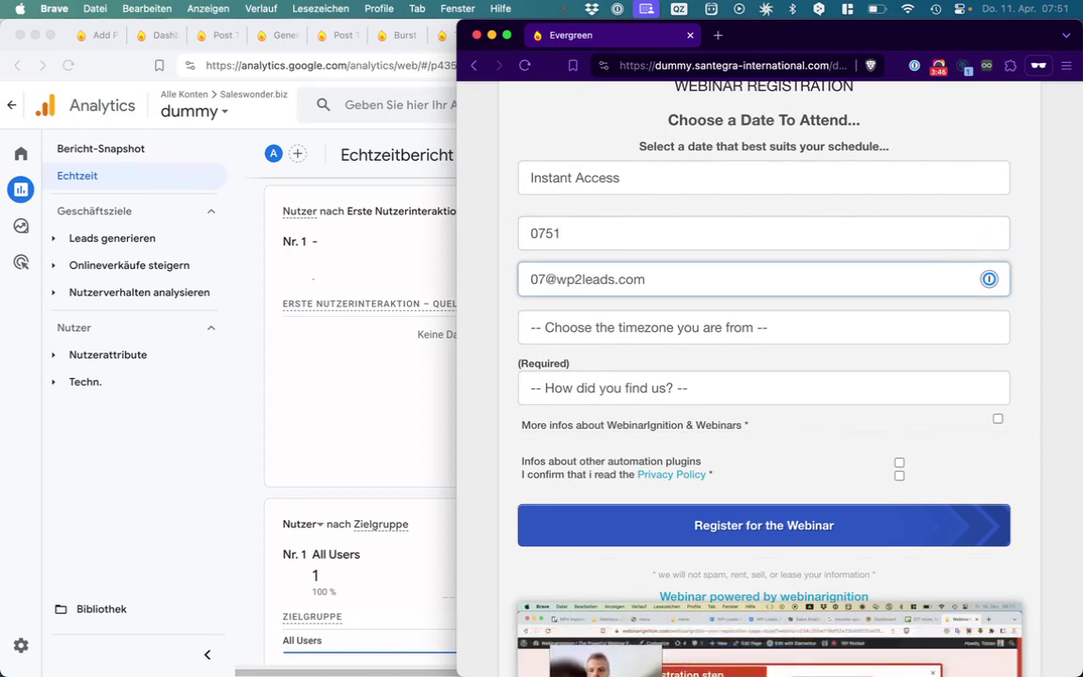
text(51)
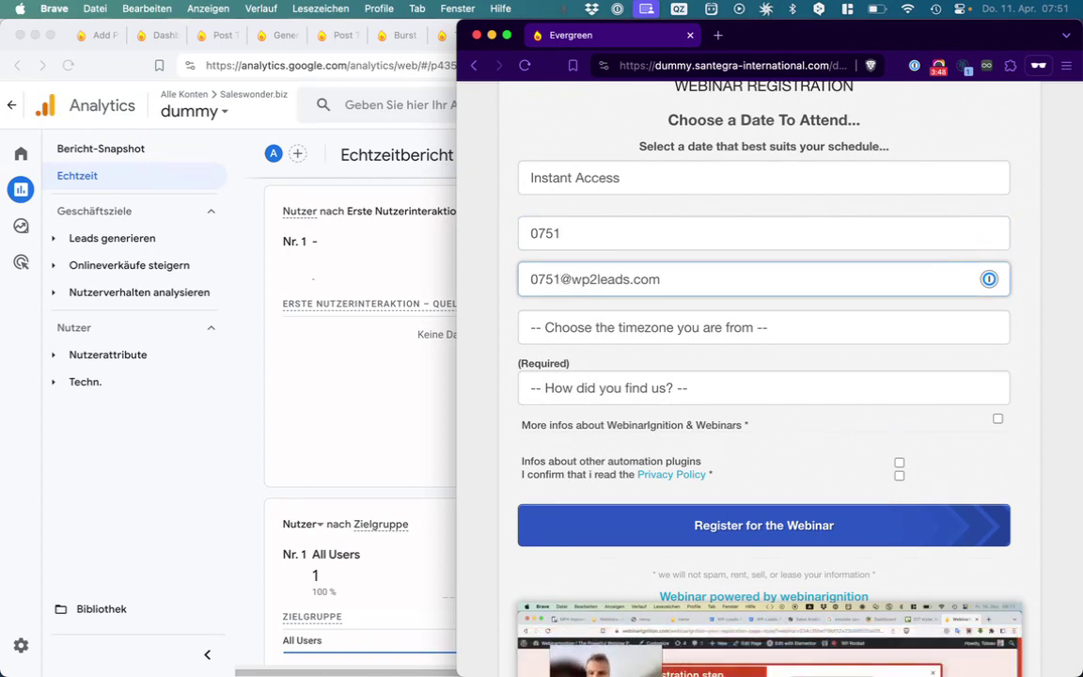
click(593, 336)
click(617, 418)
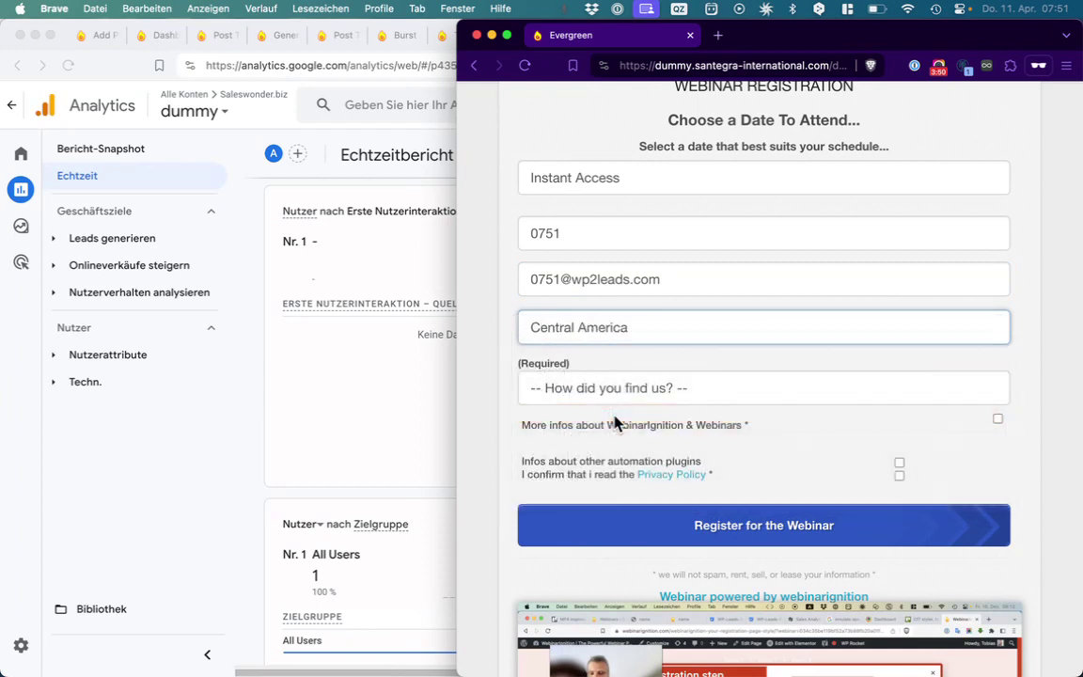
click(617, 389)
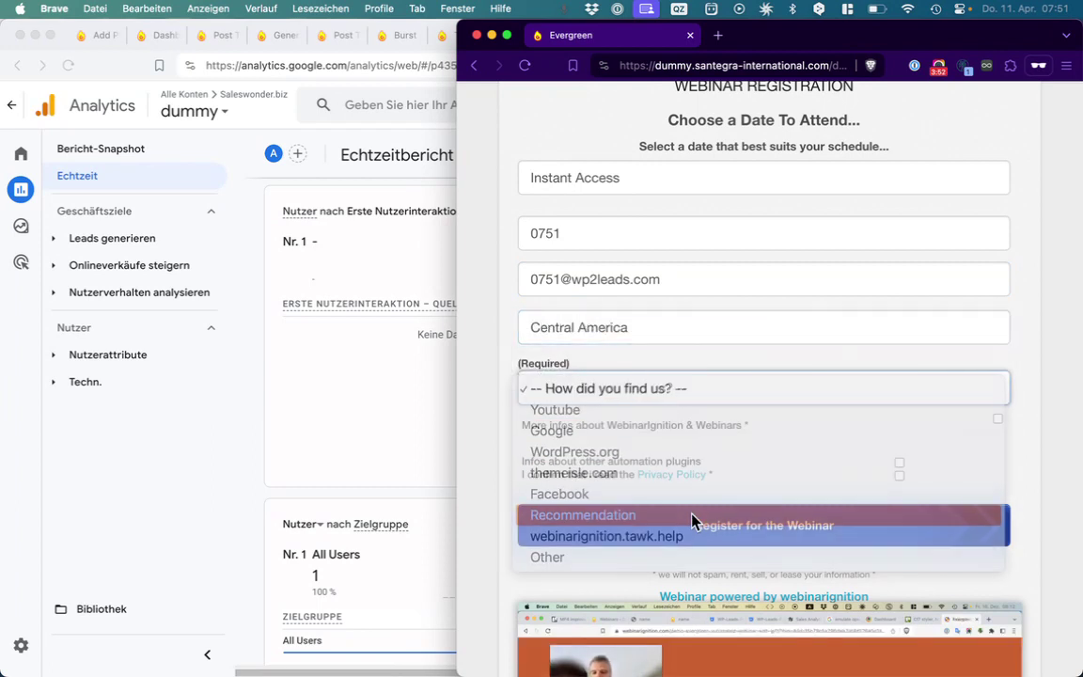
click(692, 521)
click(997, 418)
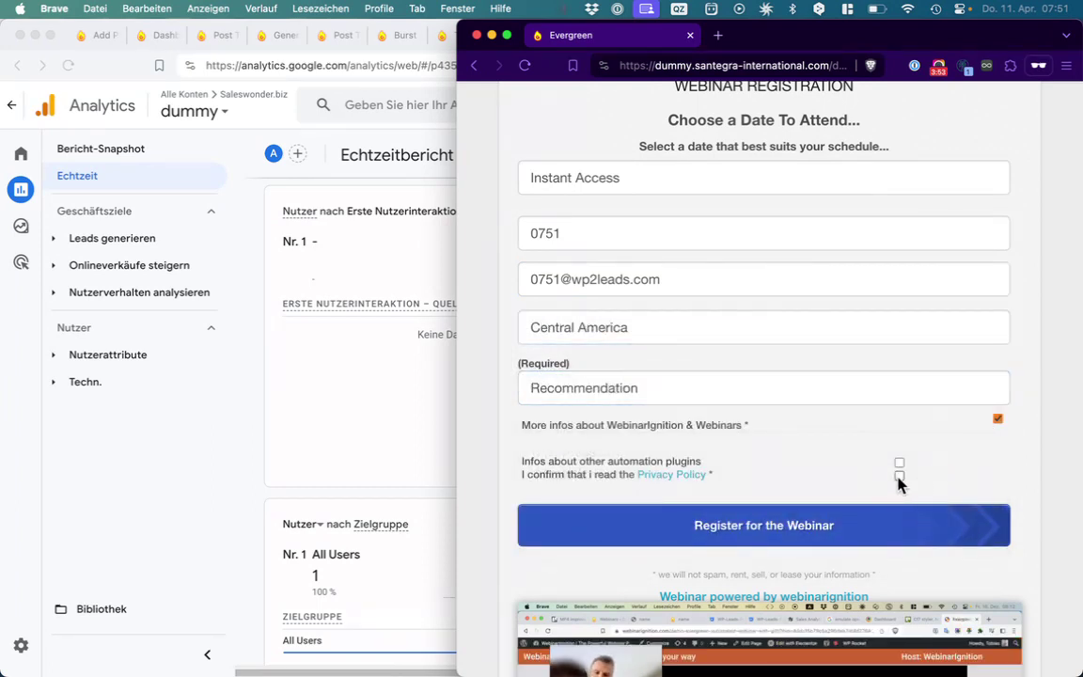
click(898, 476)
click(893, 514)
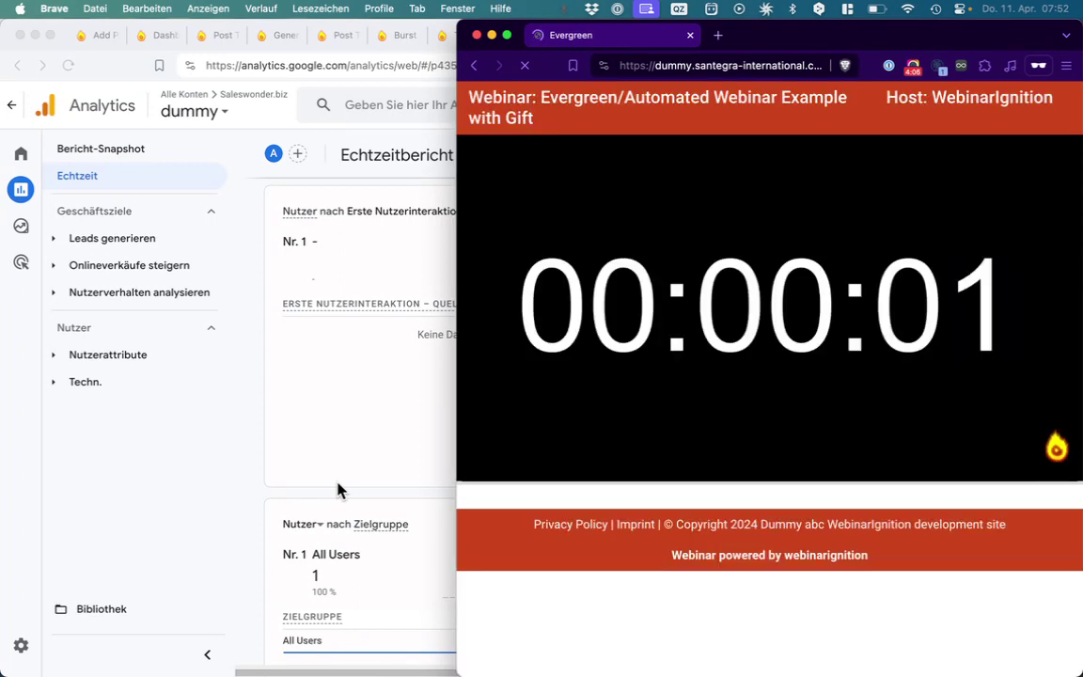
Check realtime views by page title: Evergreen 6, Automated Webinar Example 2, iframe CTA pages 2 each
click(309, 420)
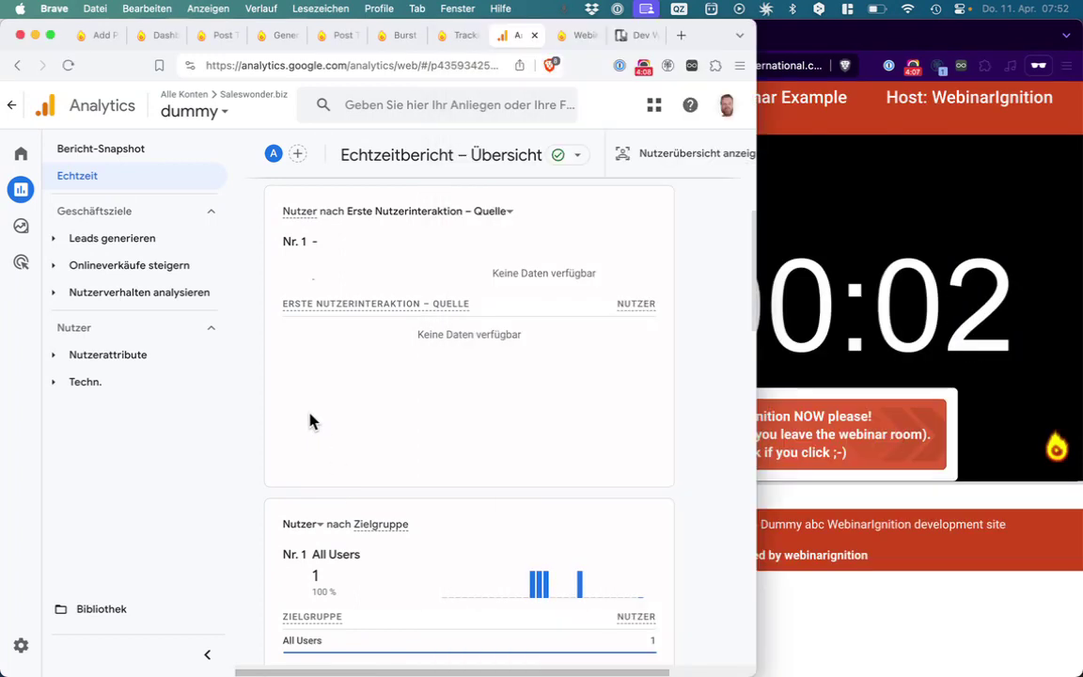
scroll(309, 420, down, 5)
scroll(311, 417, down, 3)
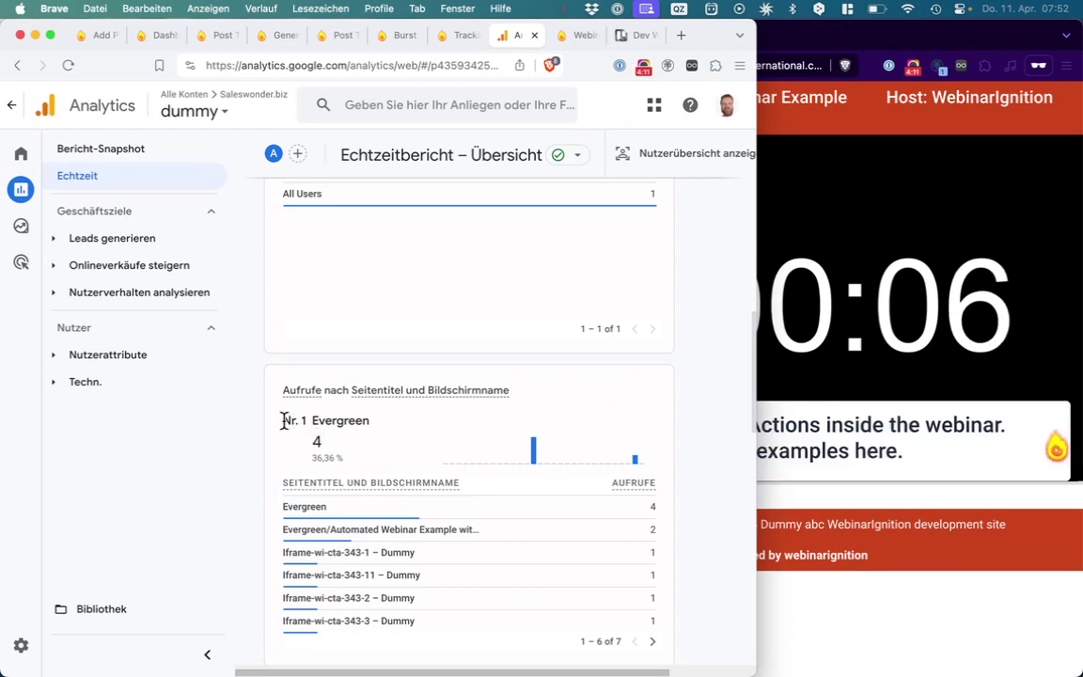
drag(294, 422, 374, 431)
click(374, 430)
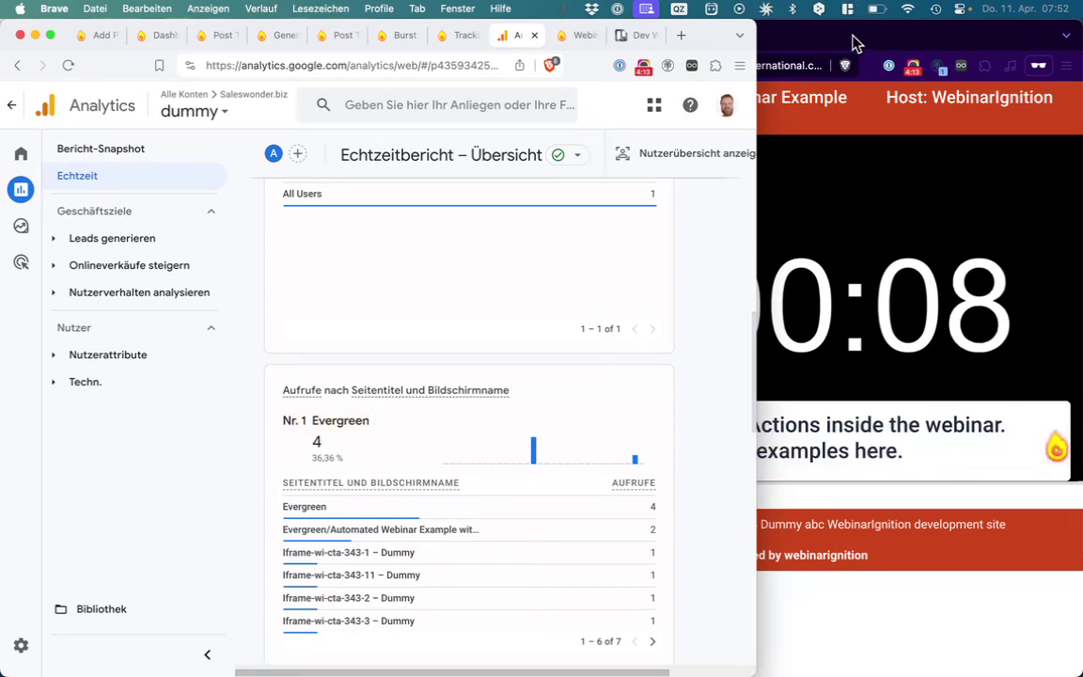
click(820, 43)
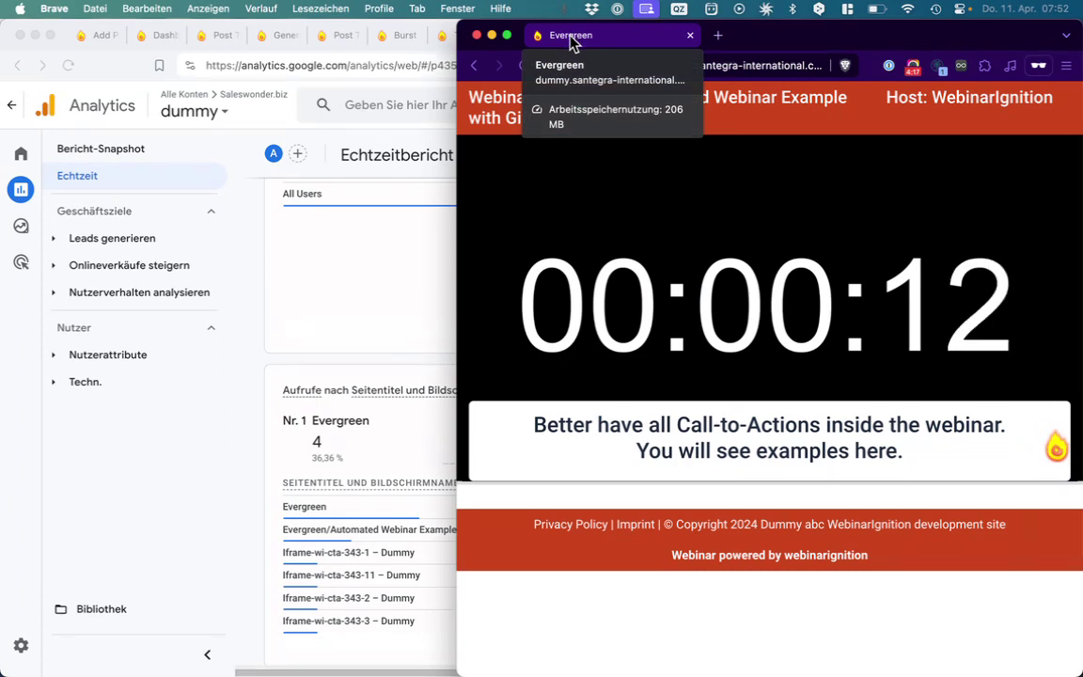
click(318, 360)
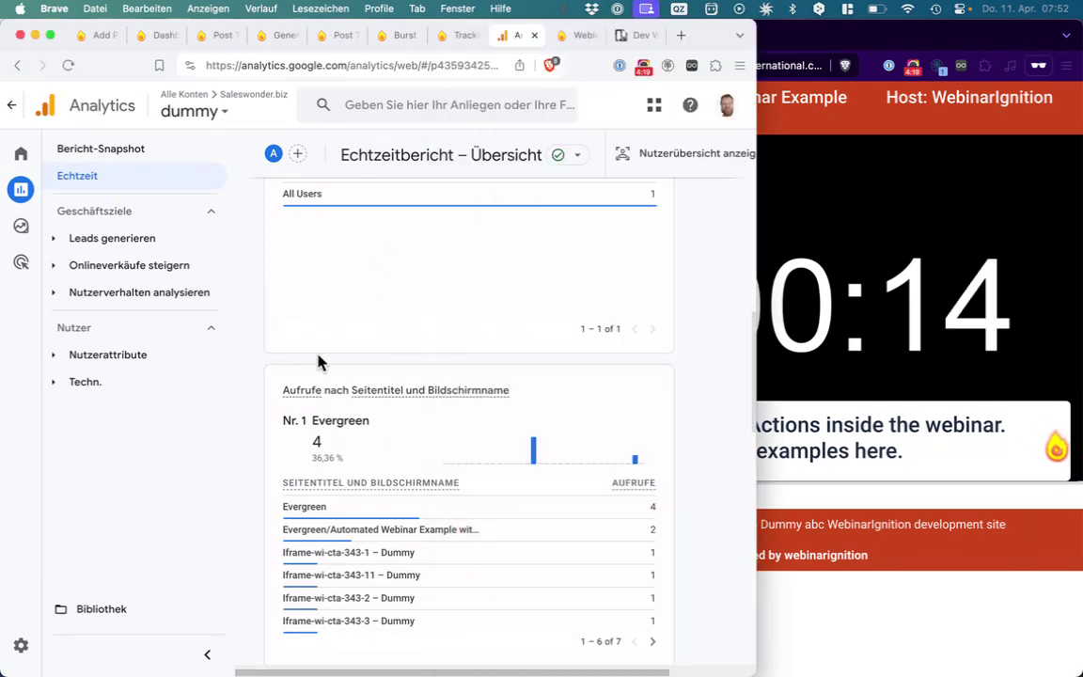
scroll(351, 379, down, 2)
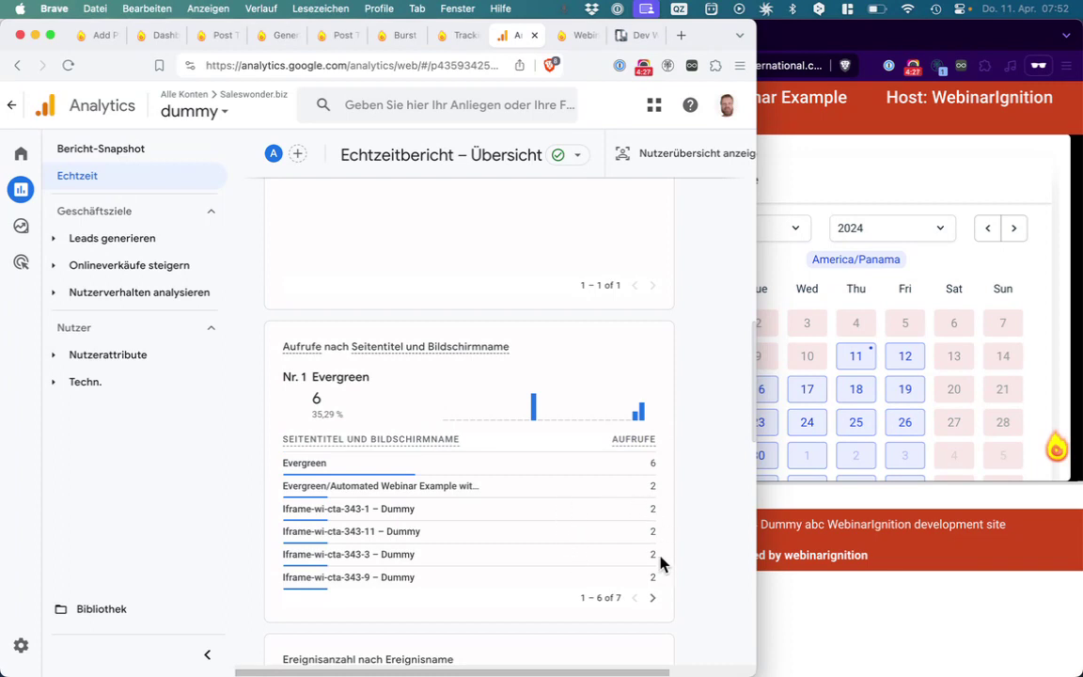
drag(661, 575, 282, 508)
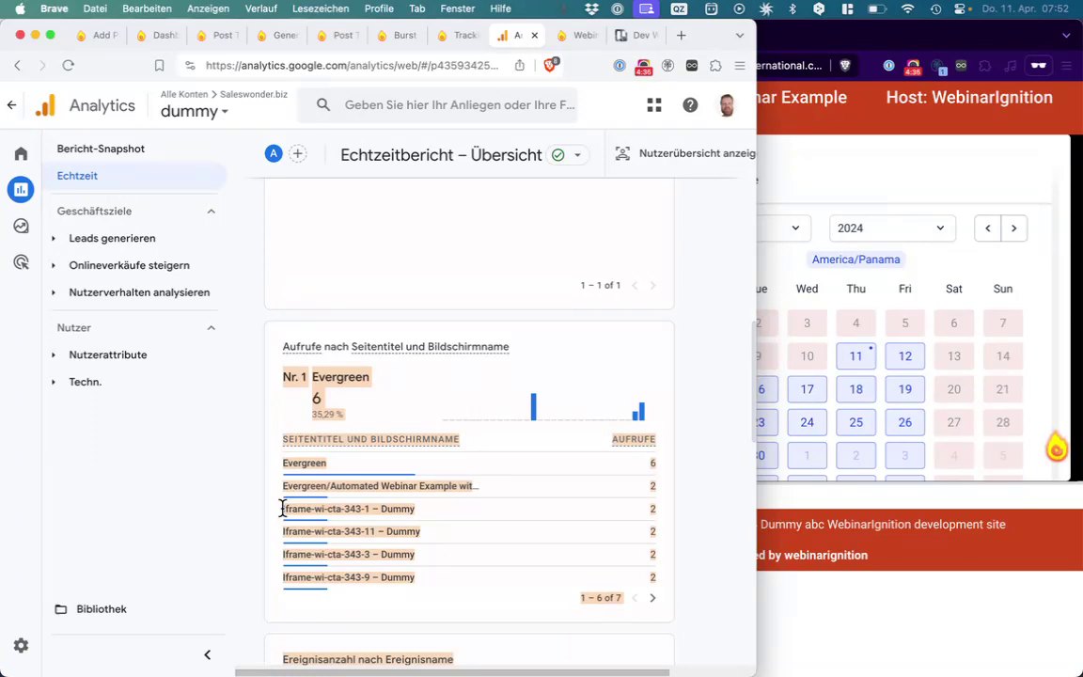
Compare the webinar room and the Analytics report side by side
click(830, 167)
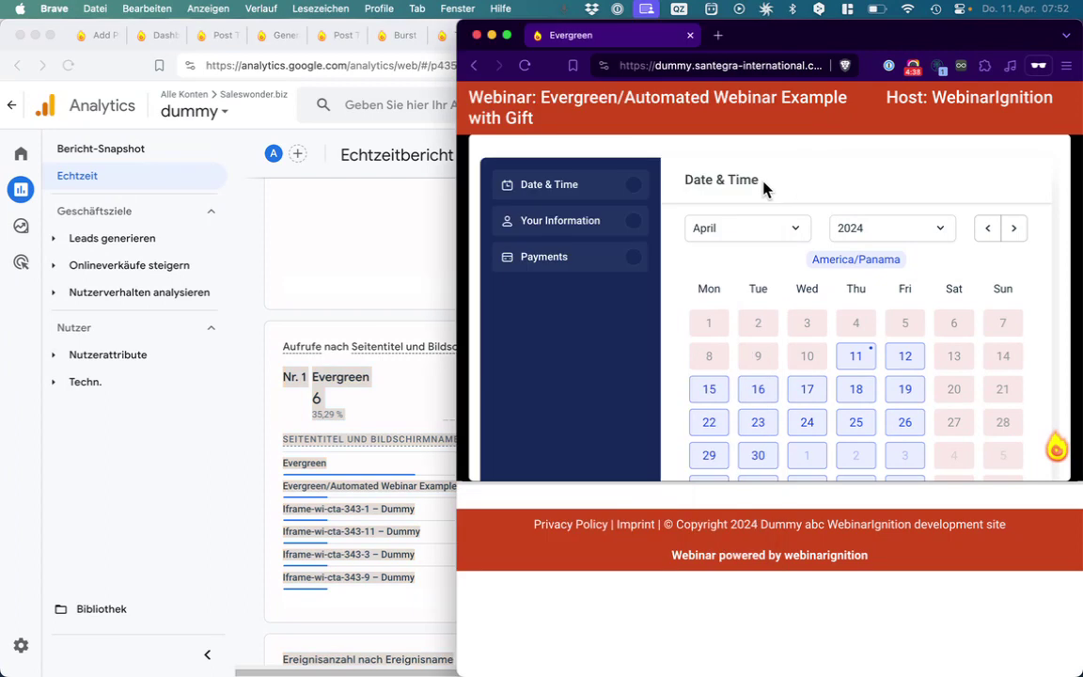
scroll(616, 397, down, 3)
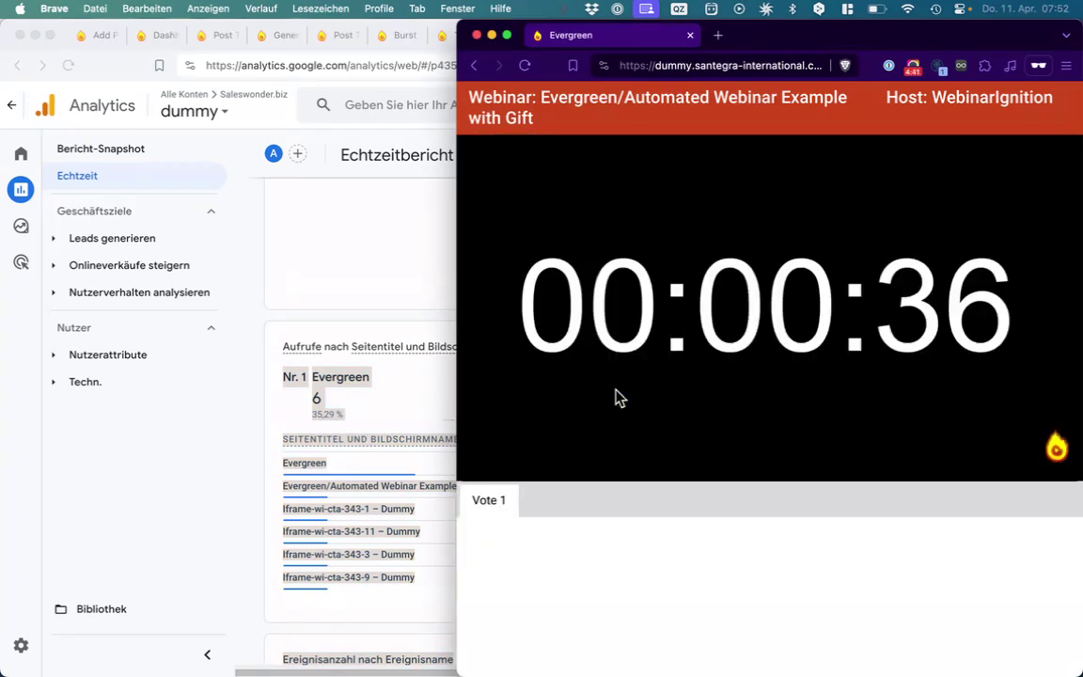
click(366, 616)
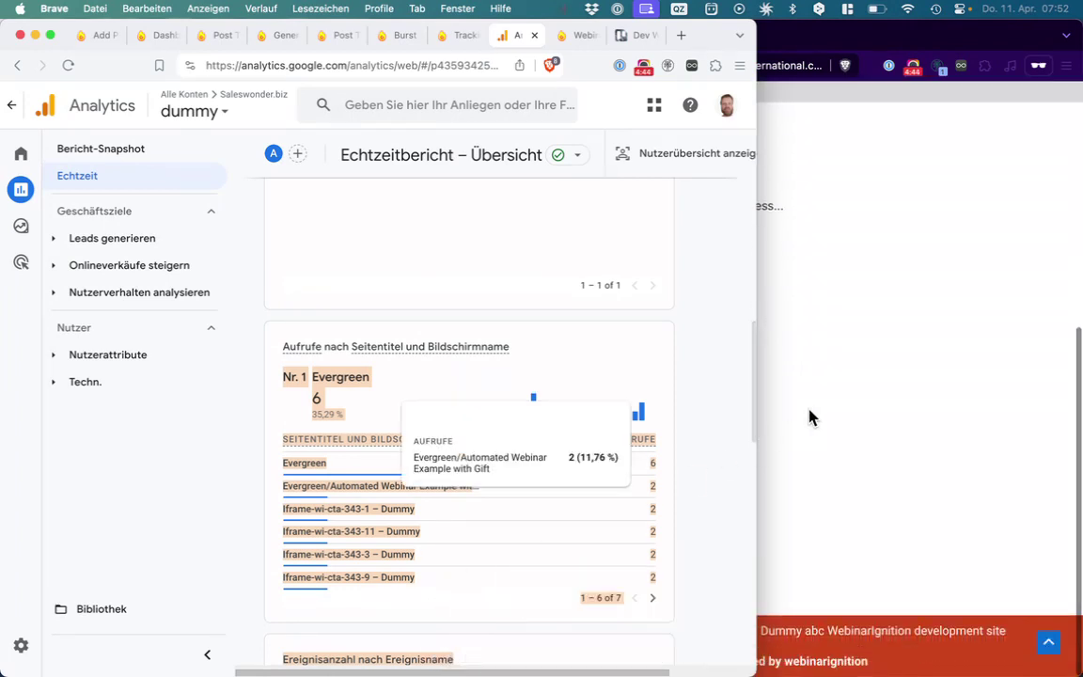
click(810, 415)
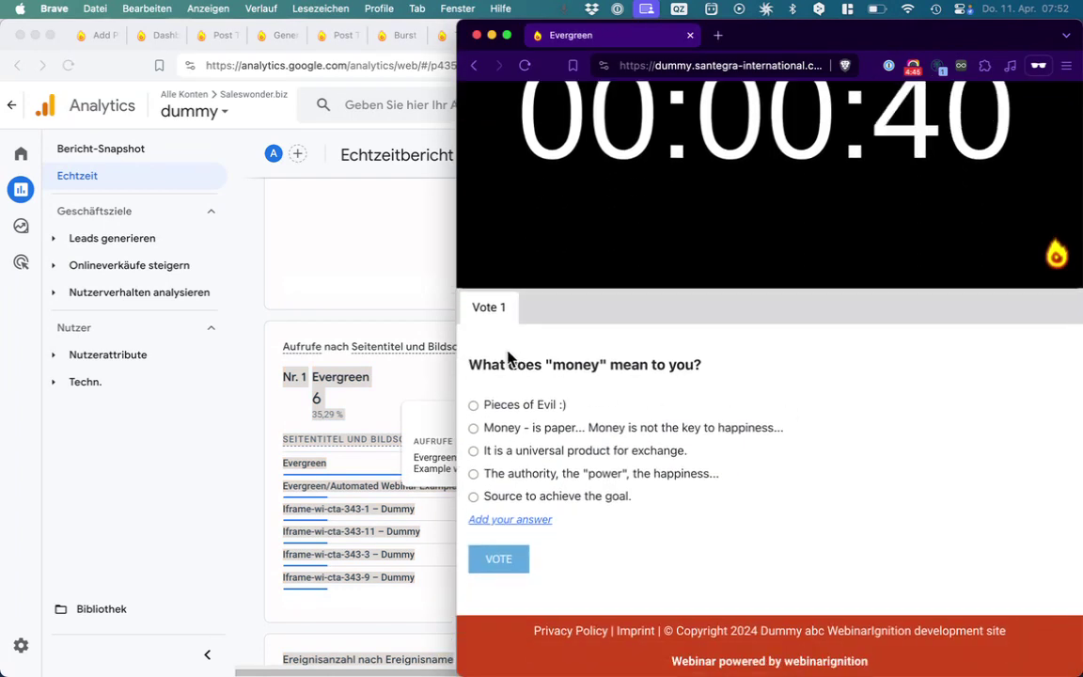
click(370, 577)
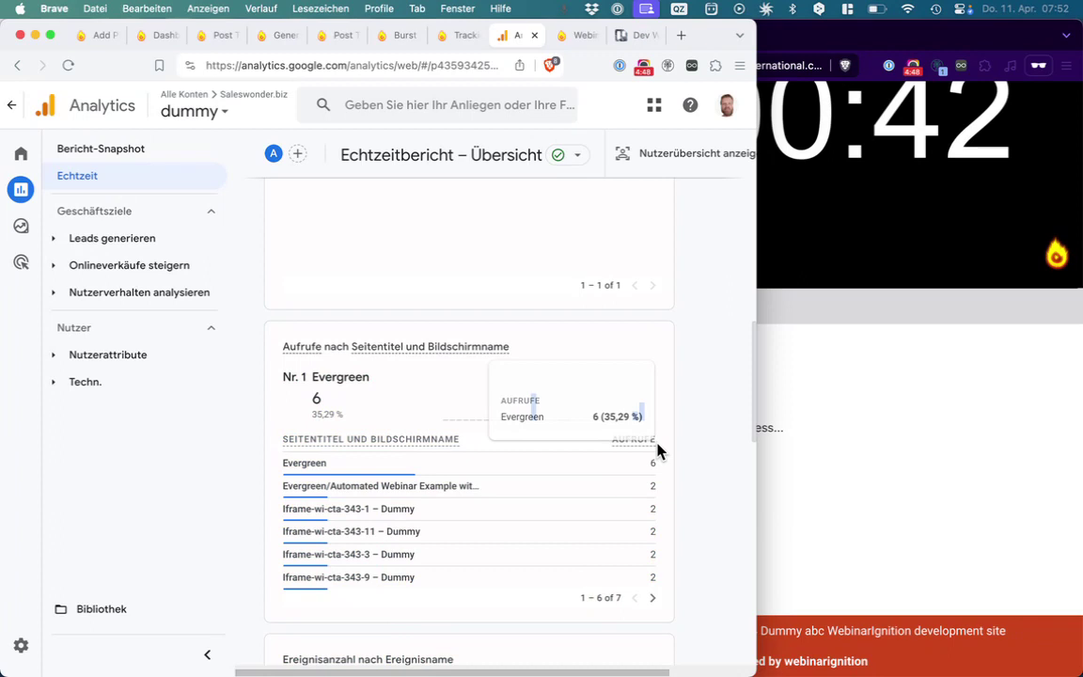
click(804, 414)
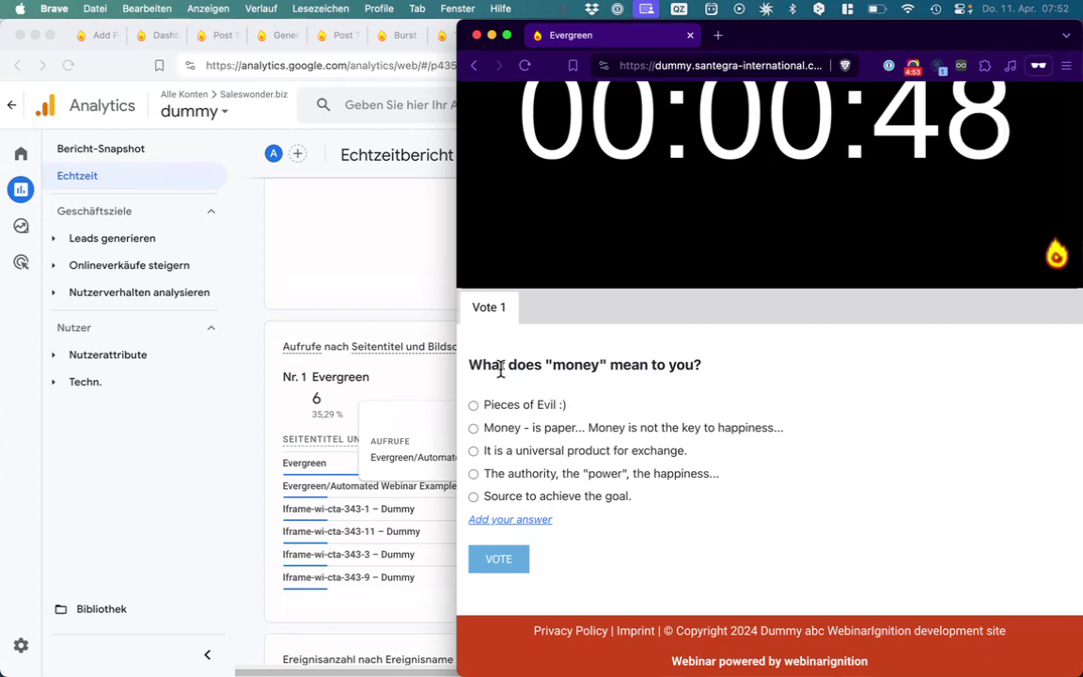
Vote 'Source to achieve the goal.' in the webinar poll, then return to Analytics
drag(470, 363, 665, 542)
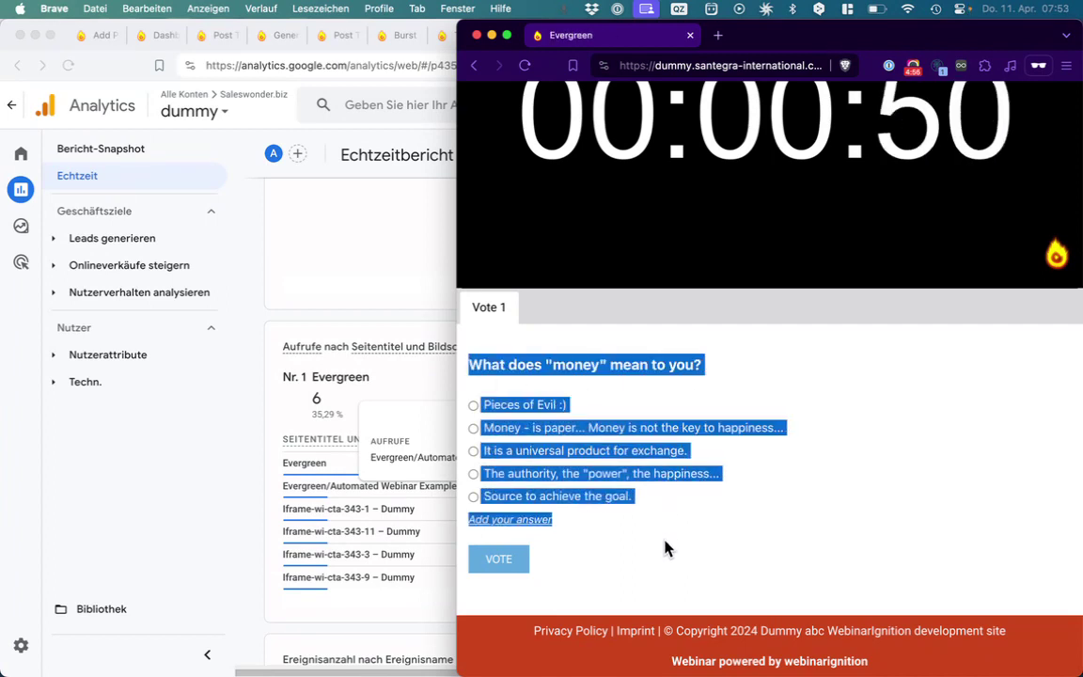
click(672, 549)
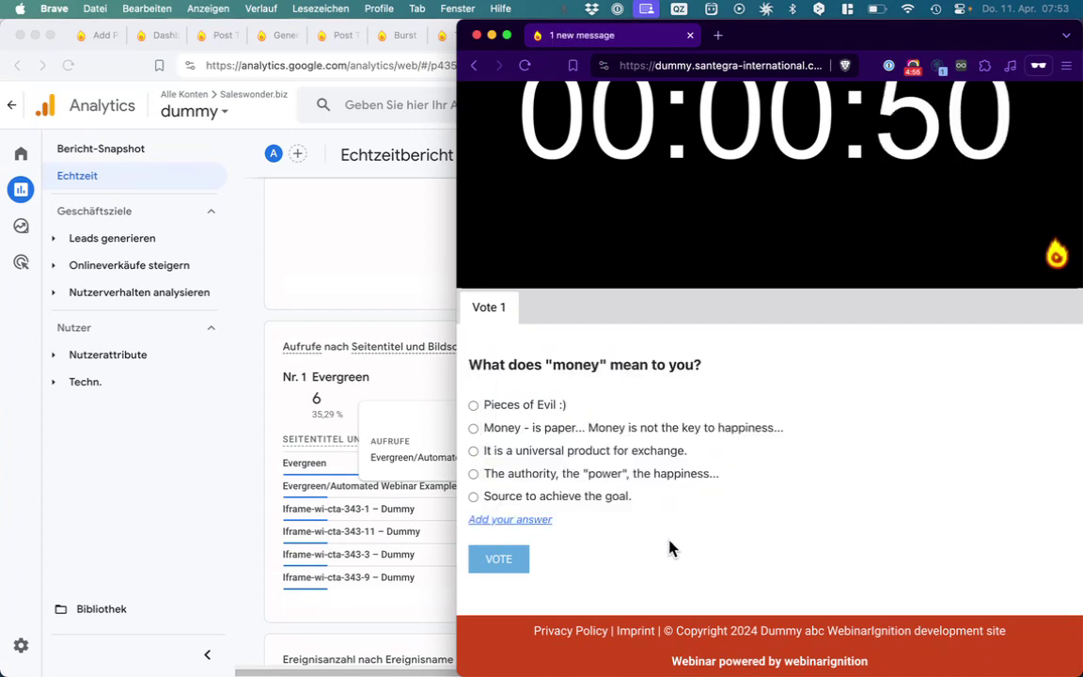
click(541, 498)
click(496, 561)
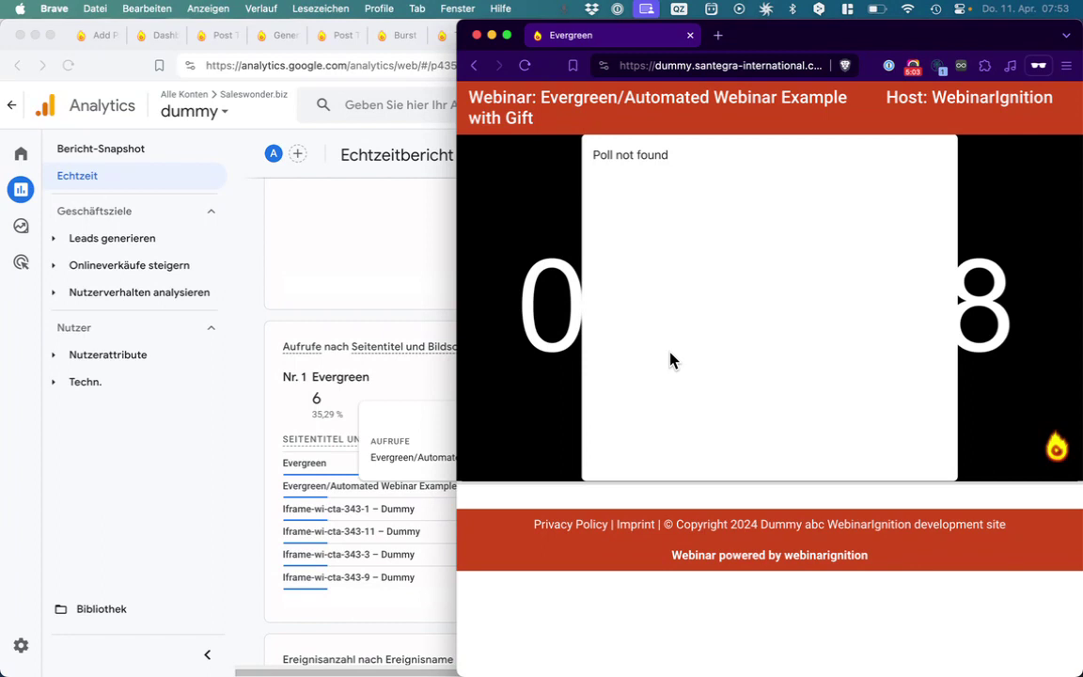
click(247, 445)
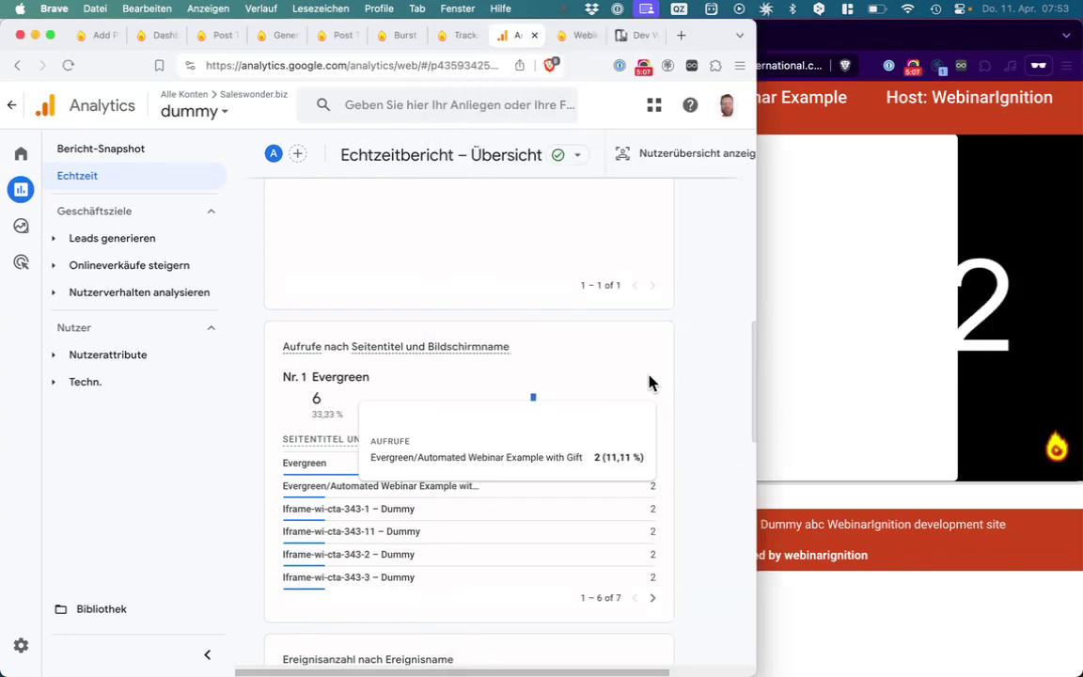
Review realtime event counts, including 2 submit and 18 page_view, and widen the window to show the map
scroll(649, 381, up, 10)
scroll(648, 381, up, 5)
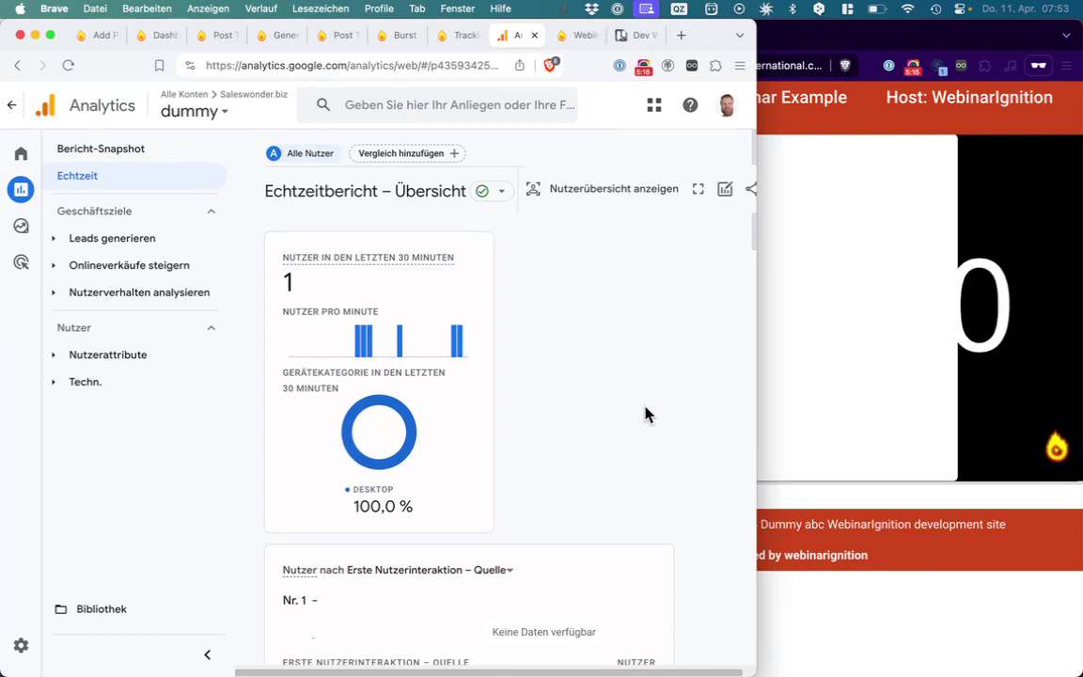
scroll(645, 413, down, 15)
scroll(644, 414, down, 1)
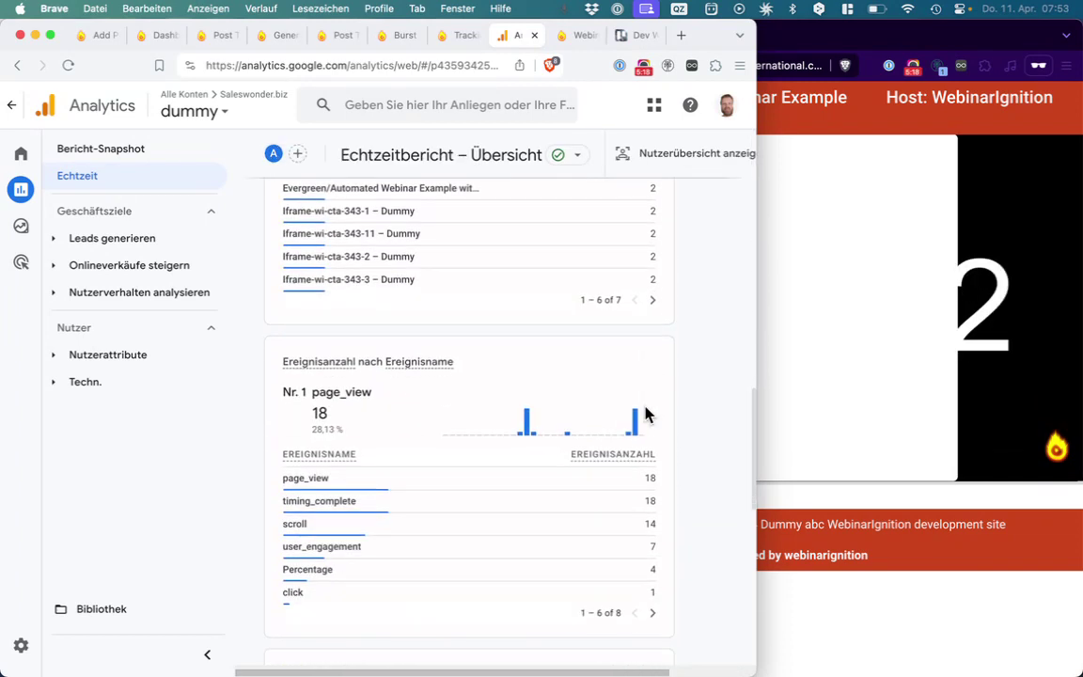
scroll(644, 415, down, 2)
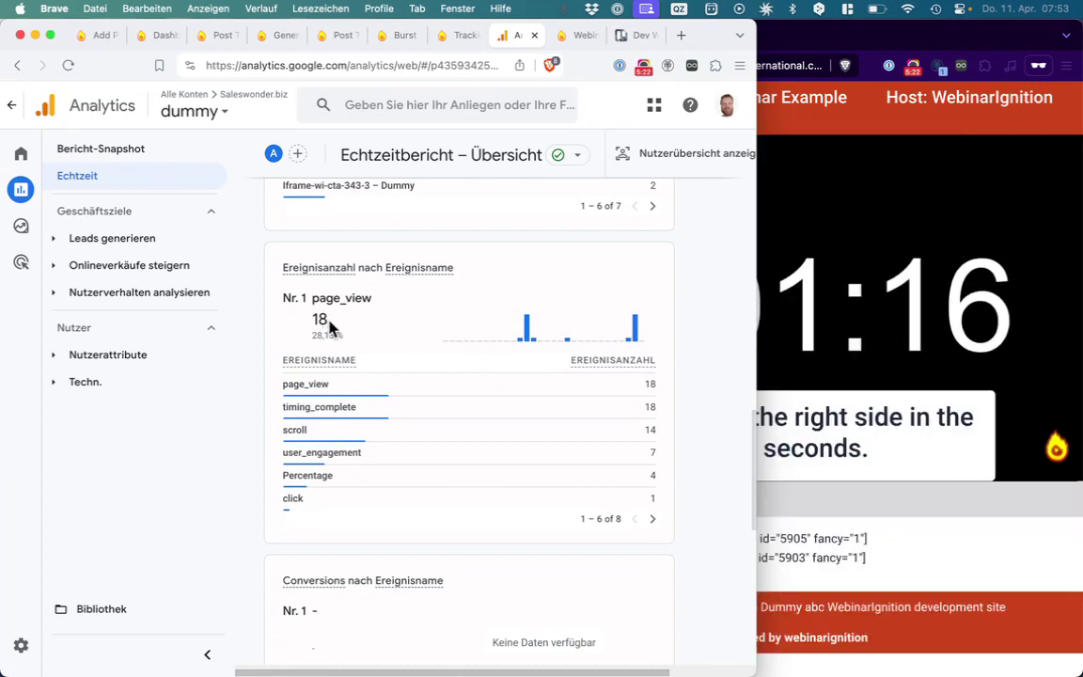
mouse_move(330, 393)
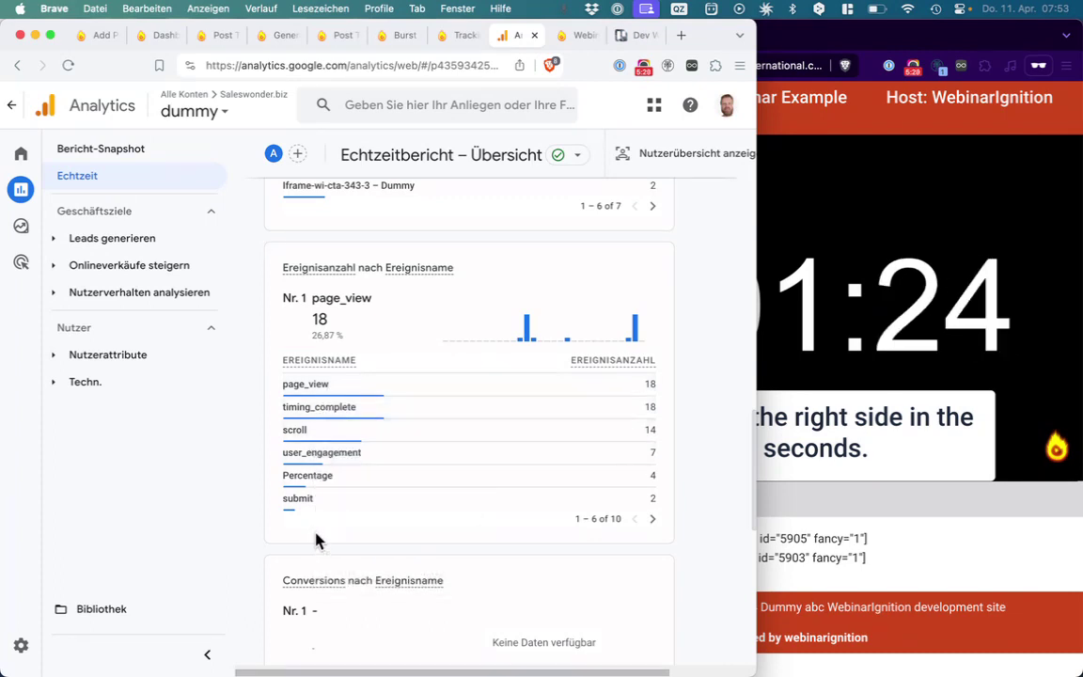
scroll(316, 539, down, 3)
scroll(316, 539, down, 3)
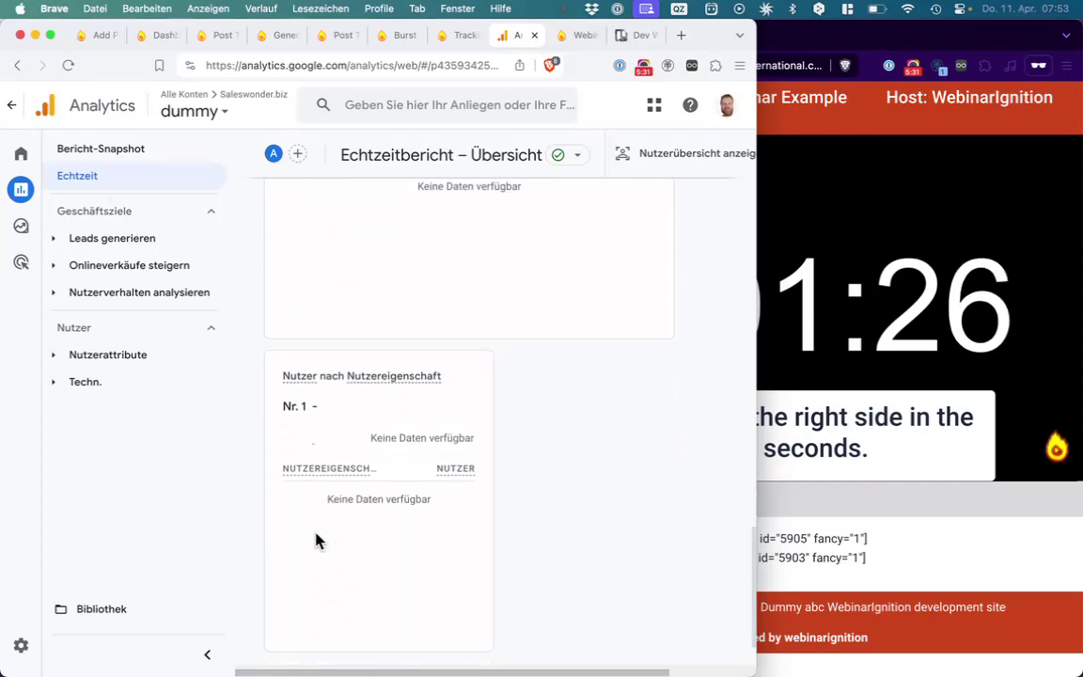
scroll(316, 540, up, 10)
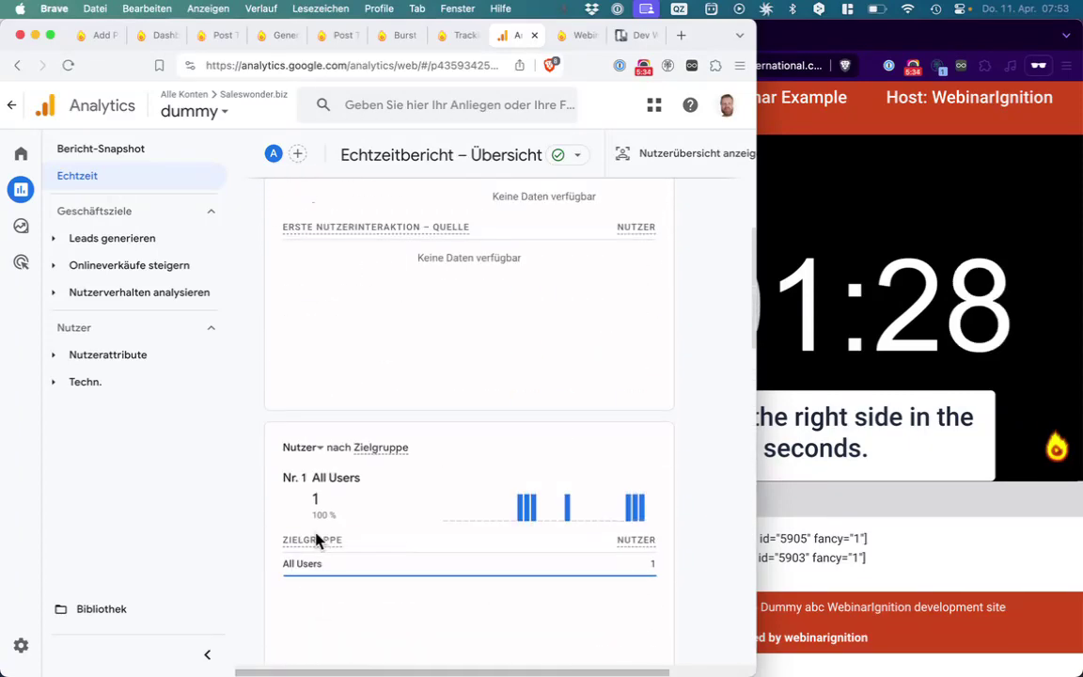
scroll(316, 540, up, 8)
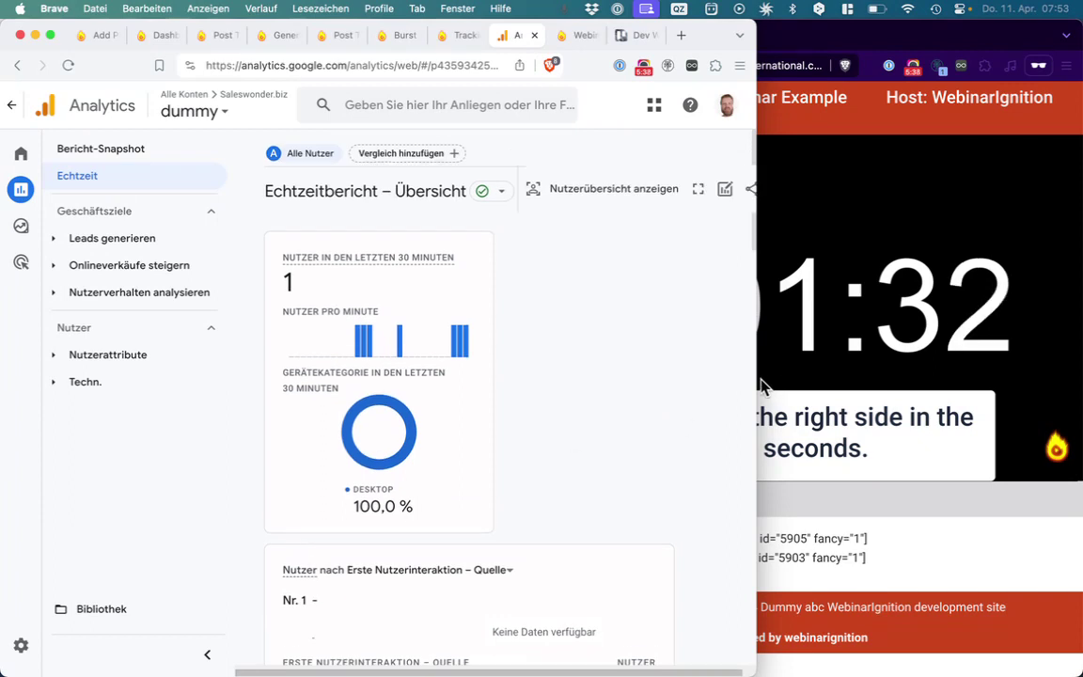
drag(758, 379, 1056, 291)
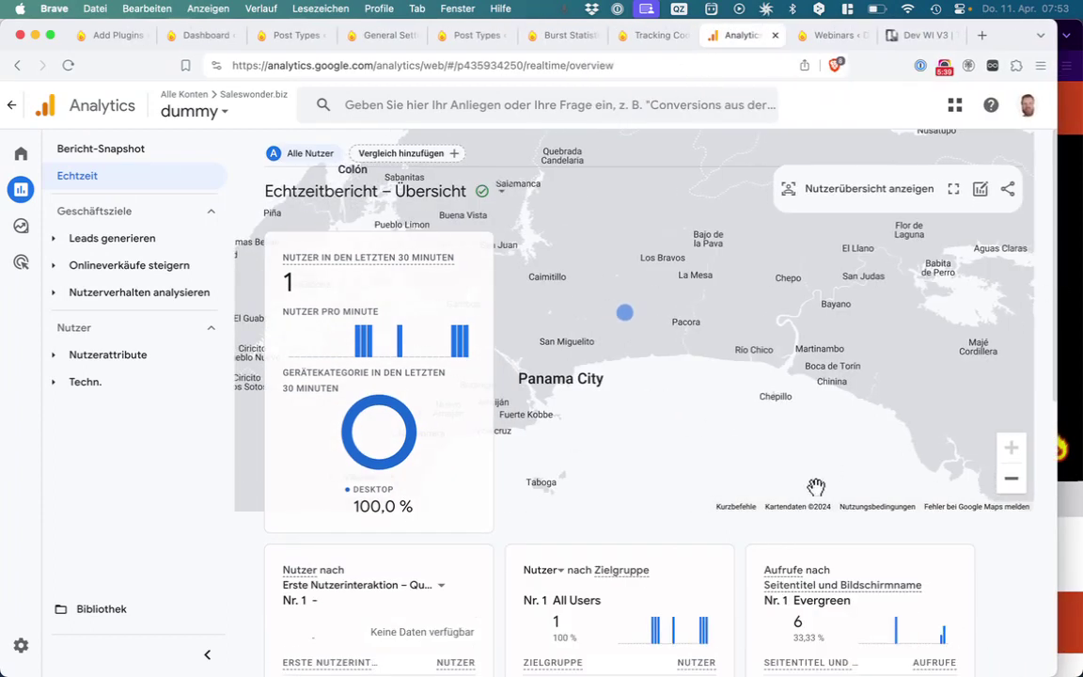
Return to the Add Plugins results and highlight the Analytics Insights plugin entry
click(117, 38)
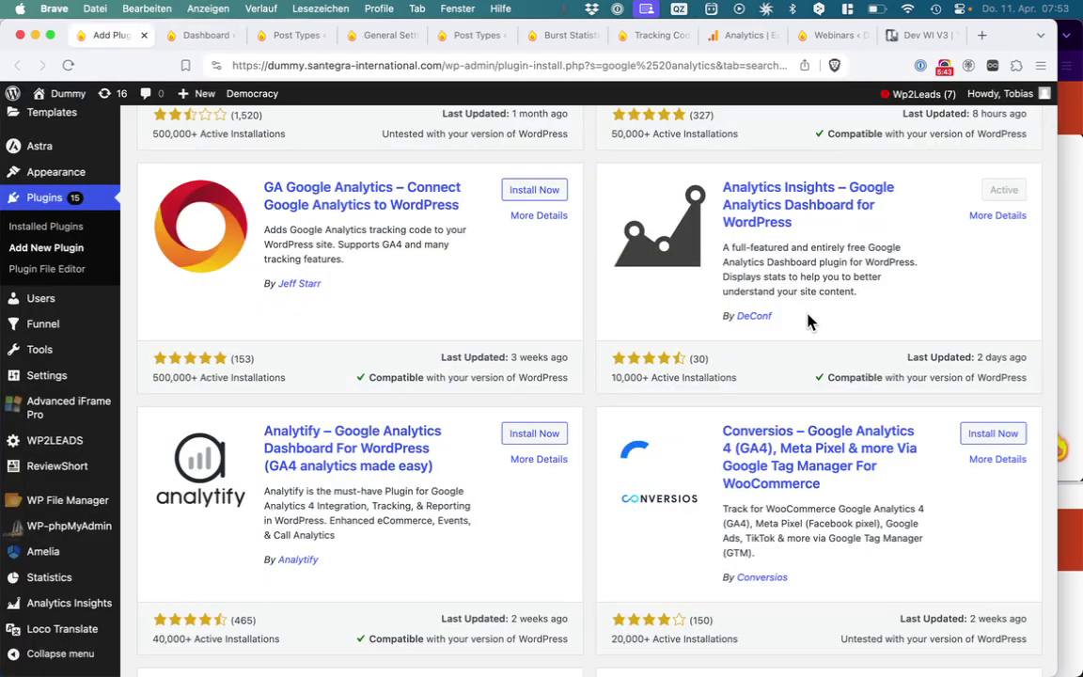
drag(807, 320, 805, 355)
Go back to the WordPress Dashboard and scroll through its analytics widgets
click(200, 38)
scroll(272, 306, up, 3)
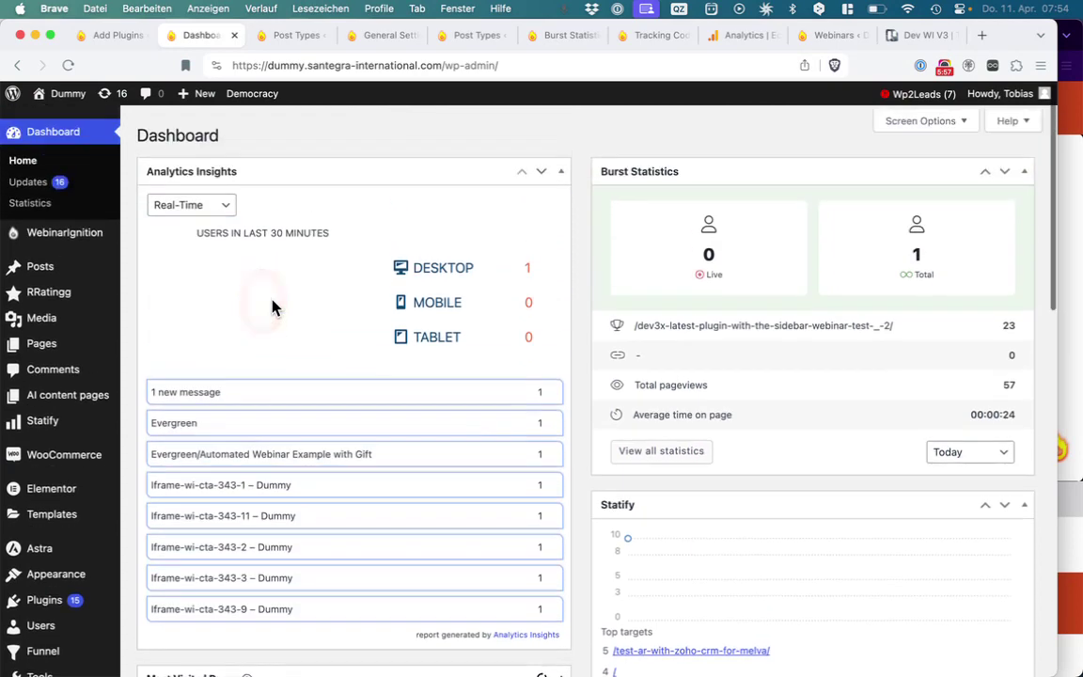
scroll(272, 307, down, 3)
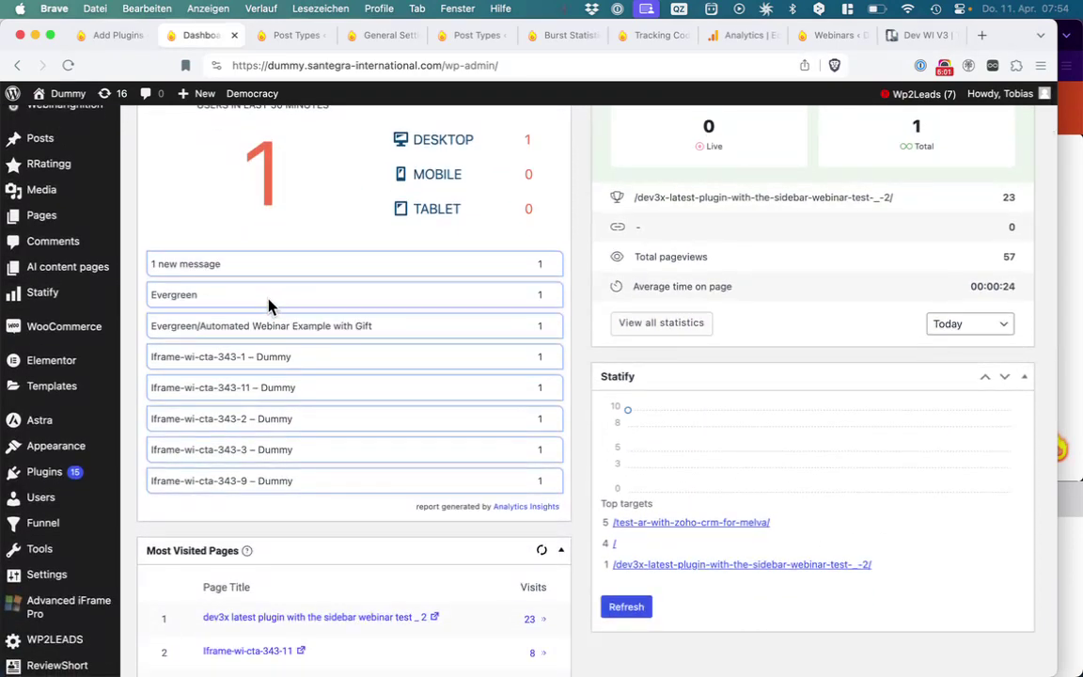
scroll(269, 305, up, 3)
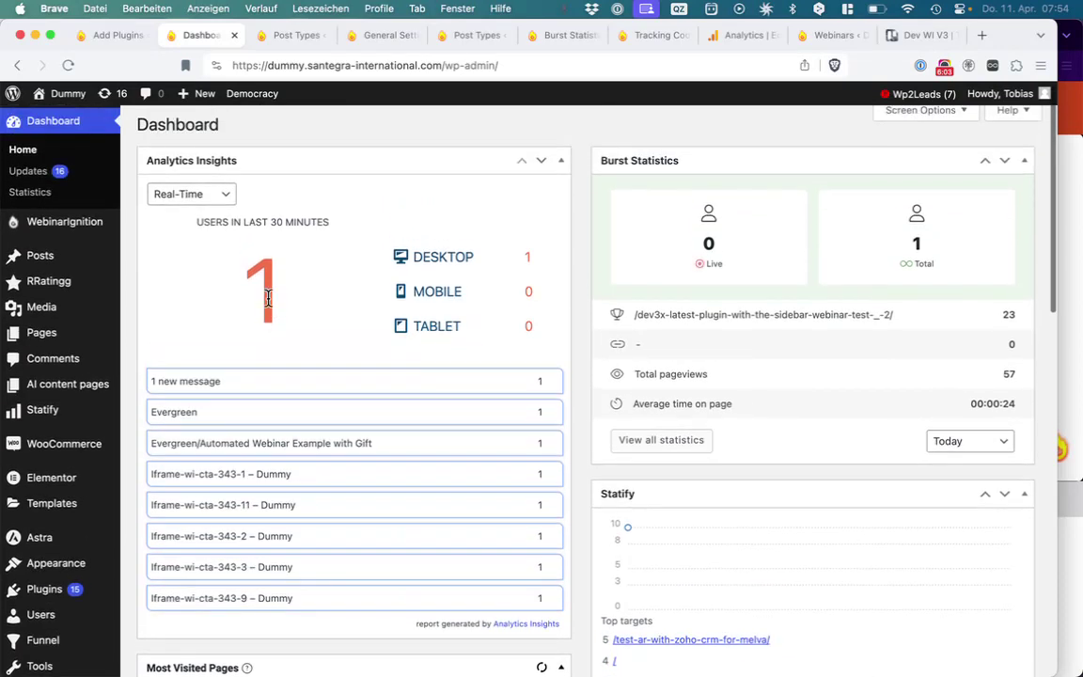
Highlight the Evergreen page in the real-time list, then bring its webinar window forward
drag(546, 418, 150, 421)
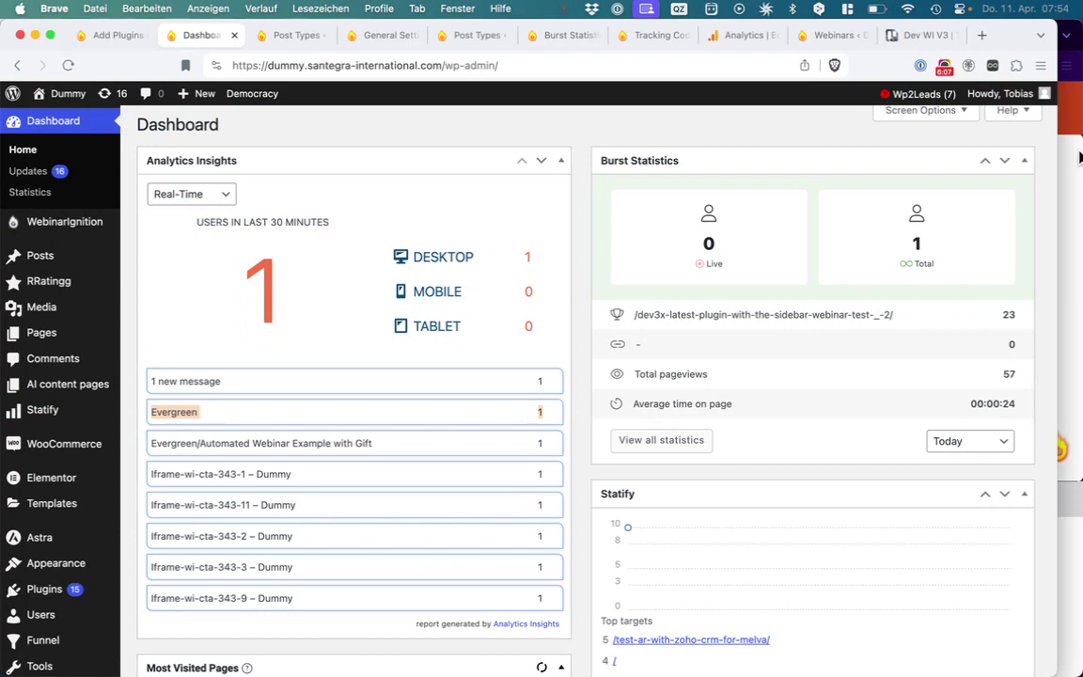
click(1070, 235)
click(787, 66)
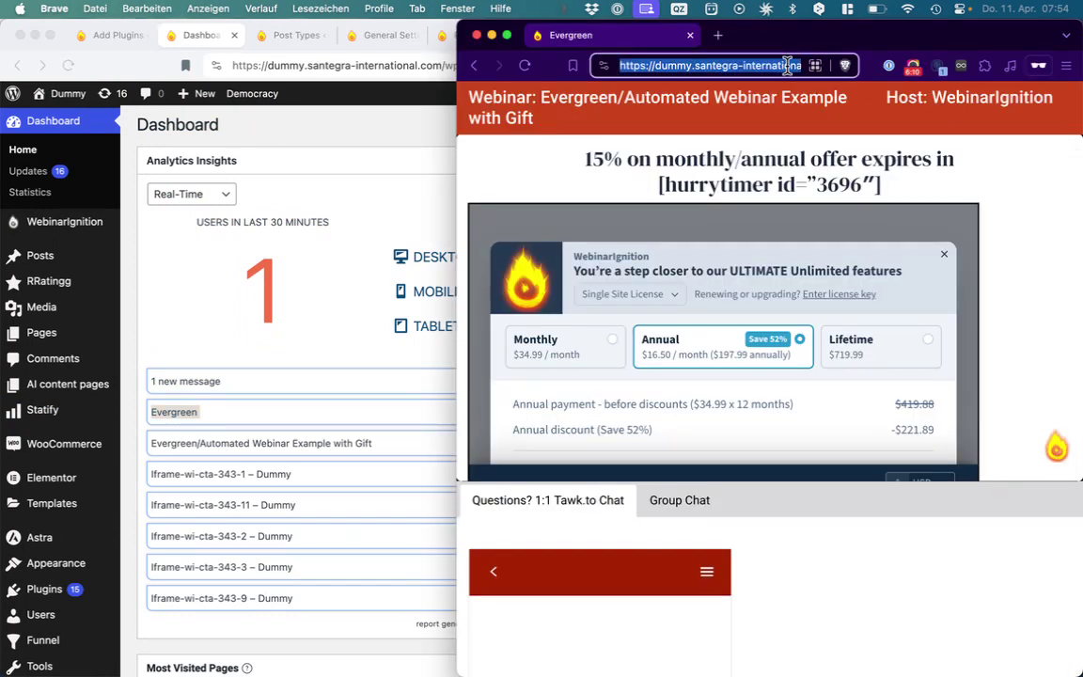
Launch Safari via Spotlight, join the Evergreen webinar privately, and select its full URL
key(super+space)
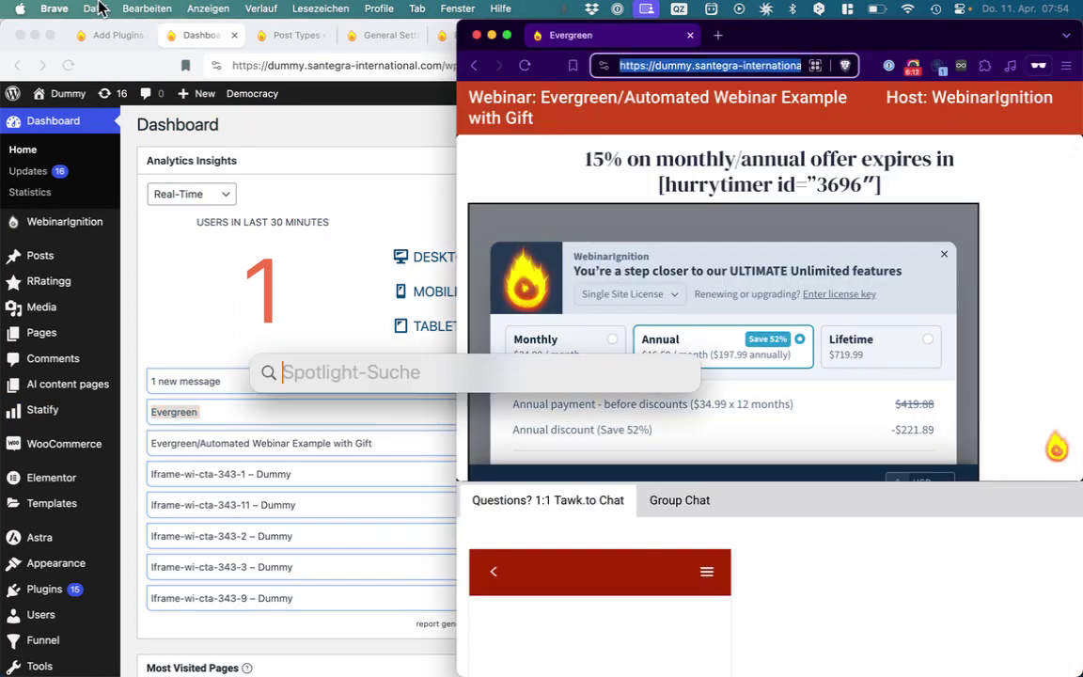
text(sa)
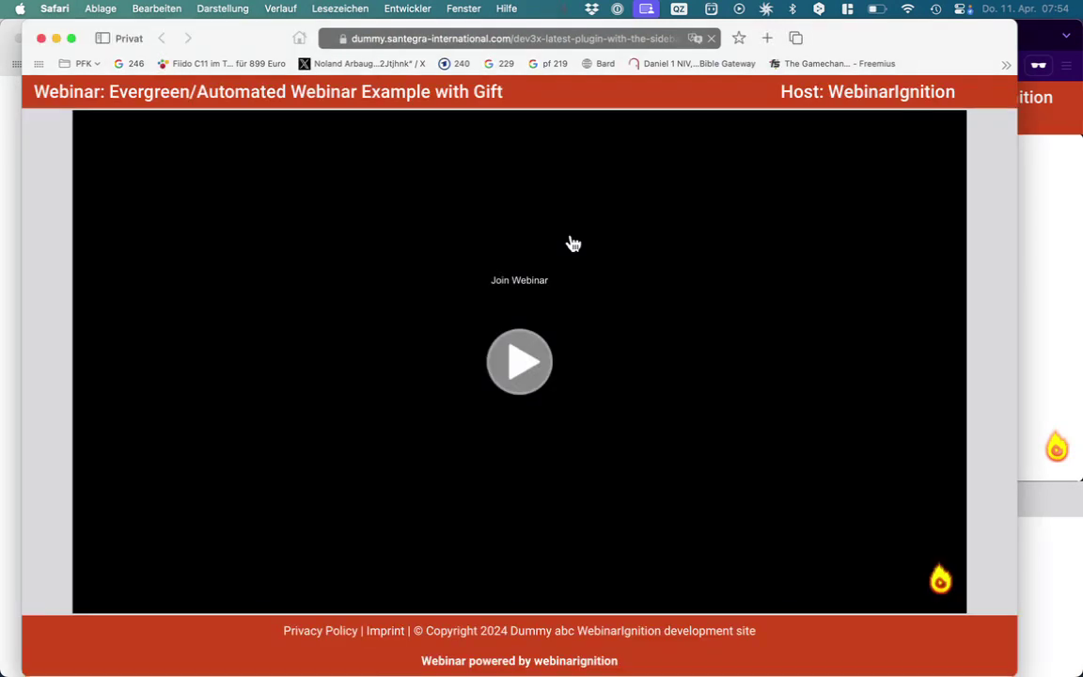
click(524, 355)
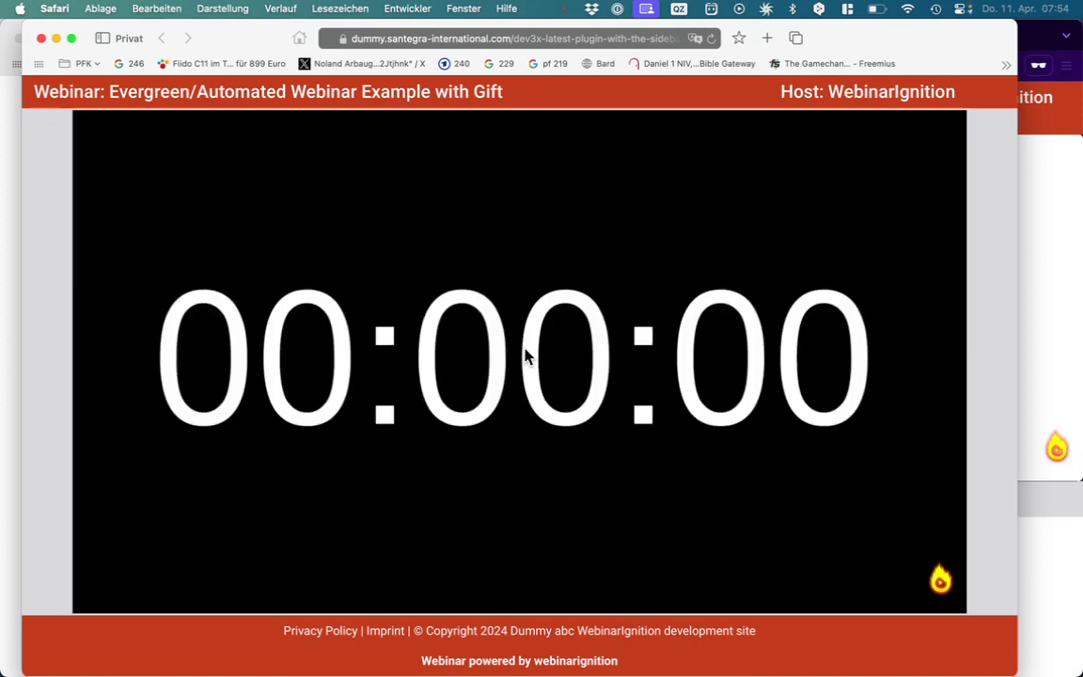
click(583, 41)
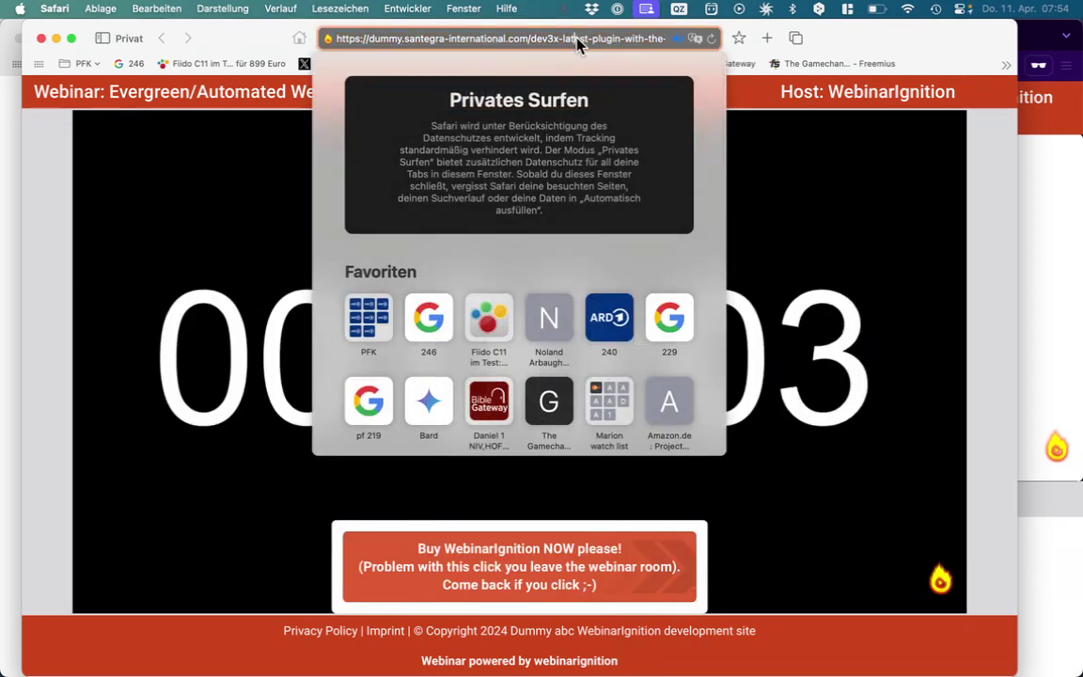
drag(580, 43, 731, 44)
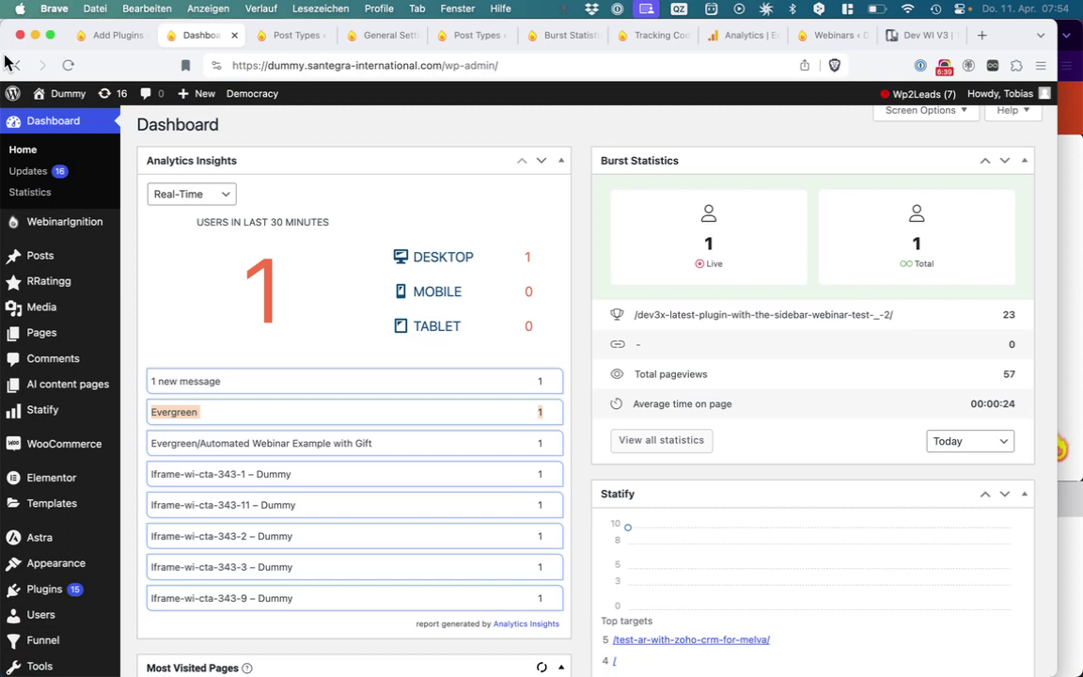
Clear the Evergreen row highlight, move the webinar window aside, and show all windows
click(243, 272)
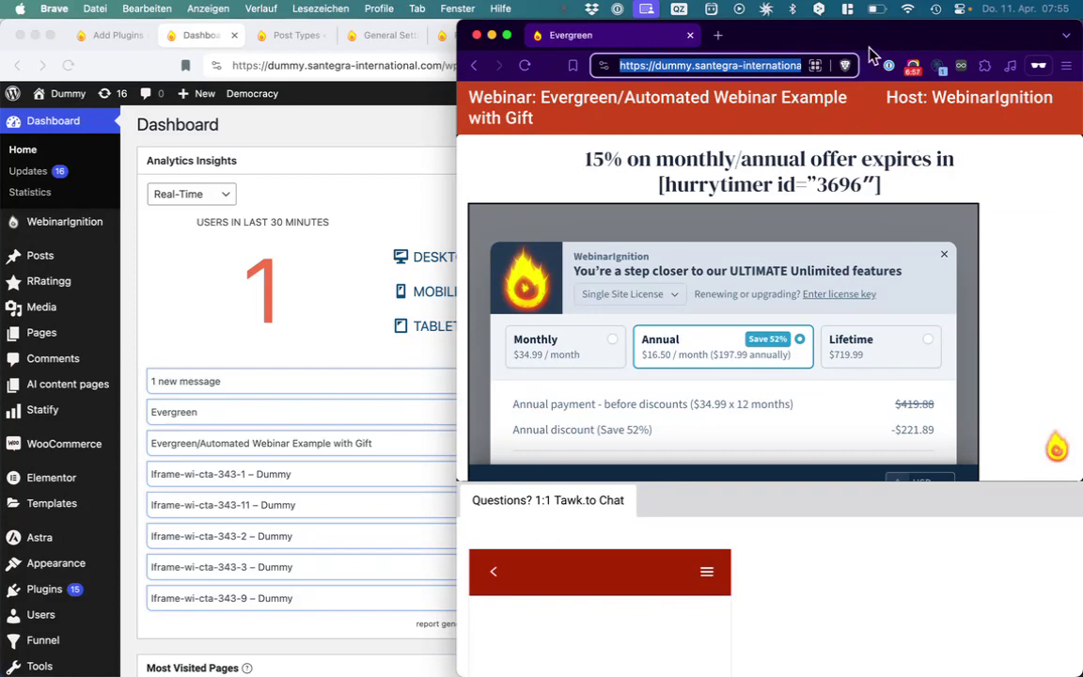
drag(782, 42, 727, 189)
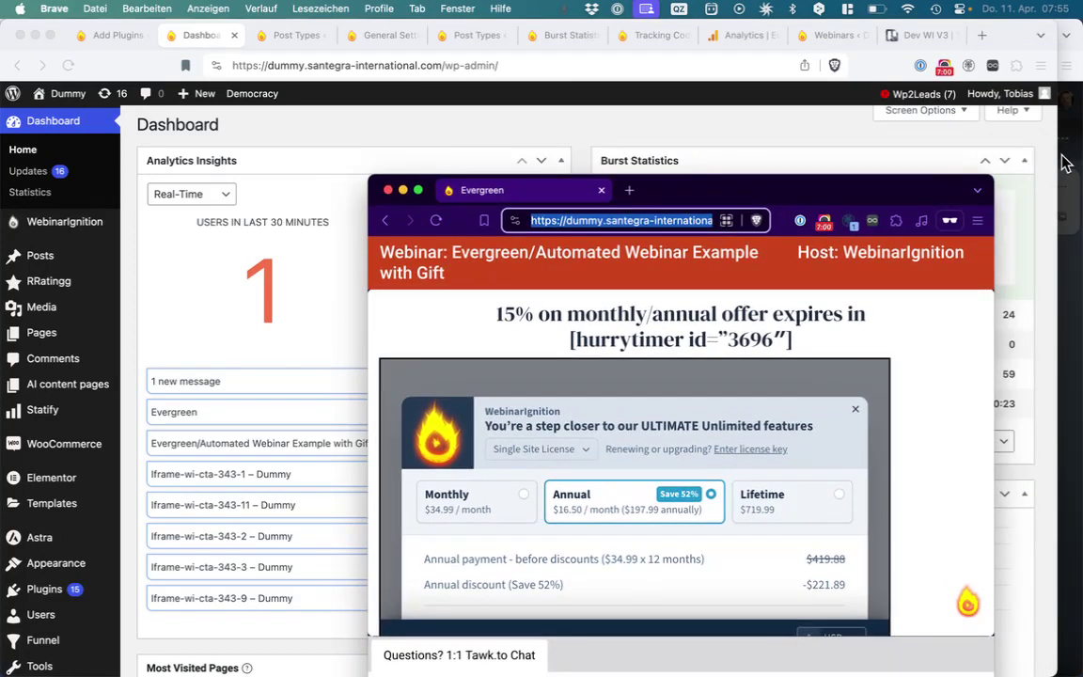
key(ctrl+Up)
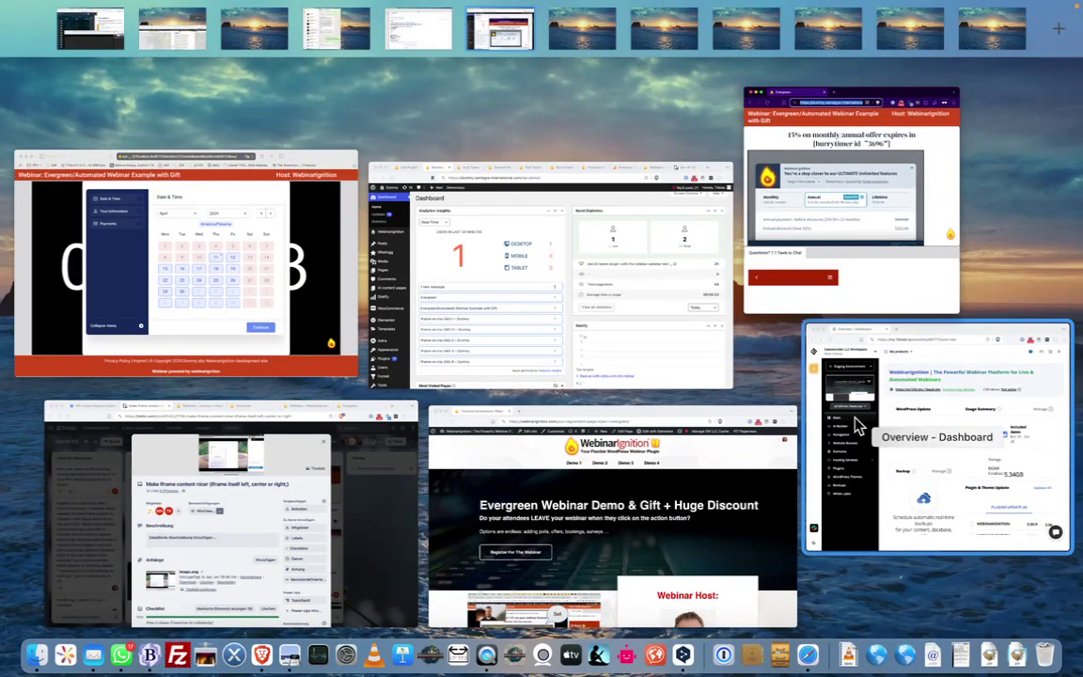
In Safari, enter the registrant's full name and e-mail address in the webinar form
click(809, 656)
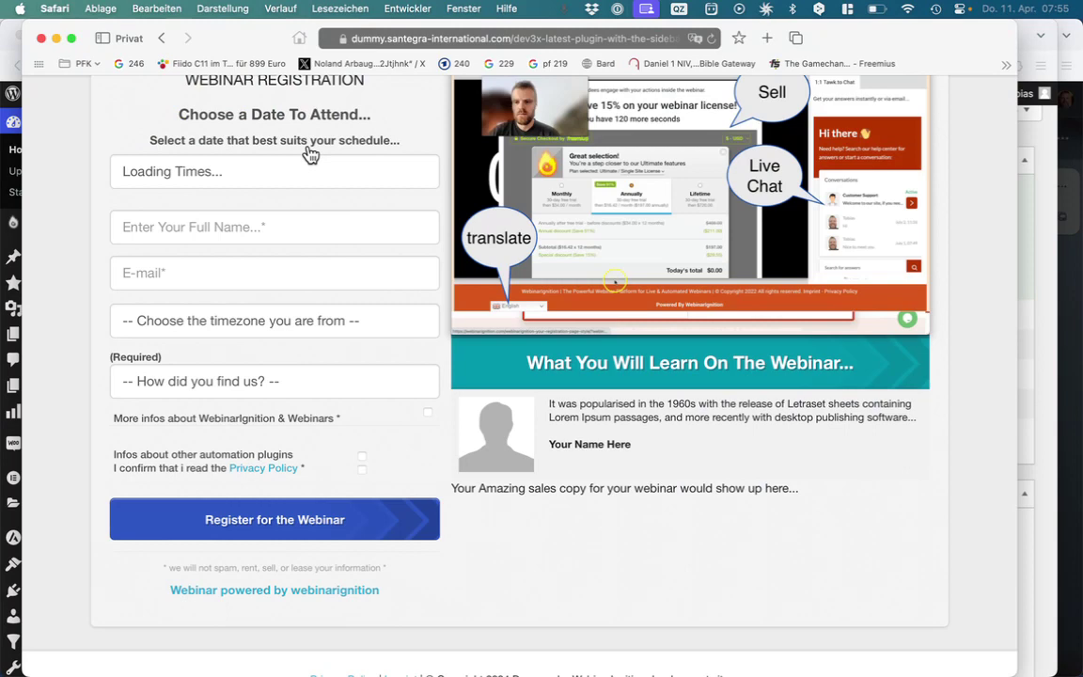
click(253, 213)
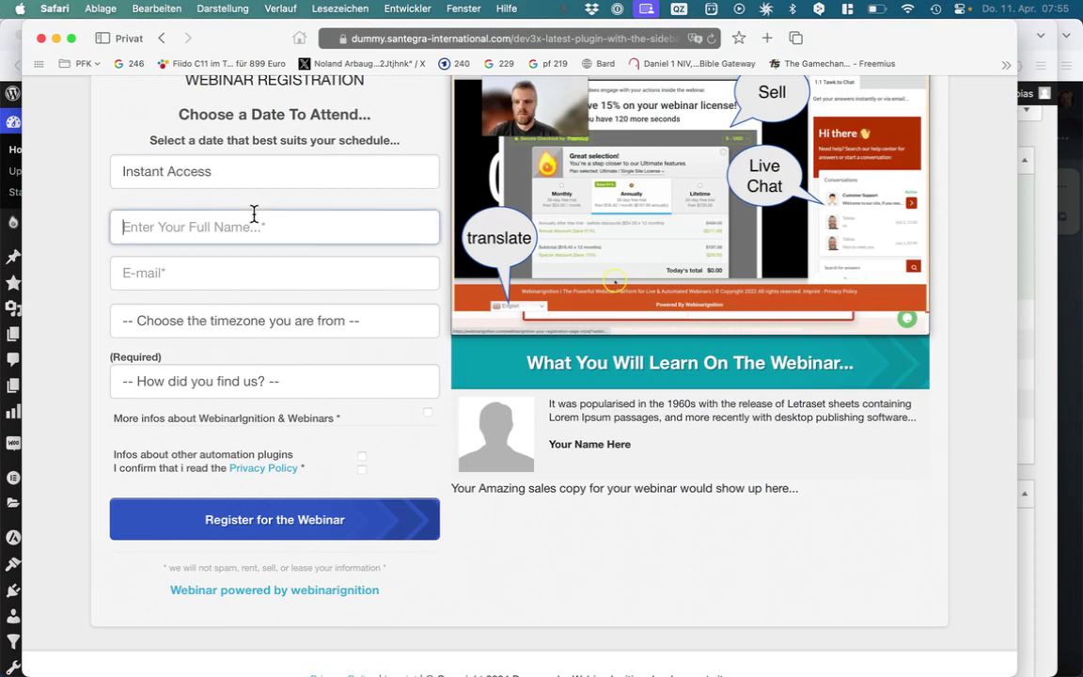
text(0755)
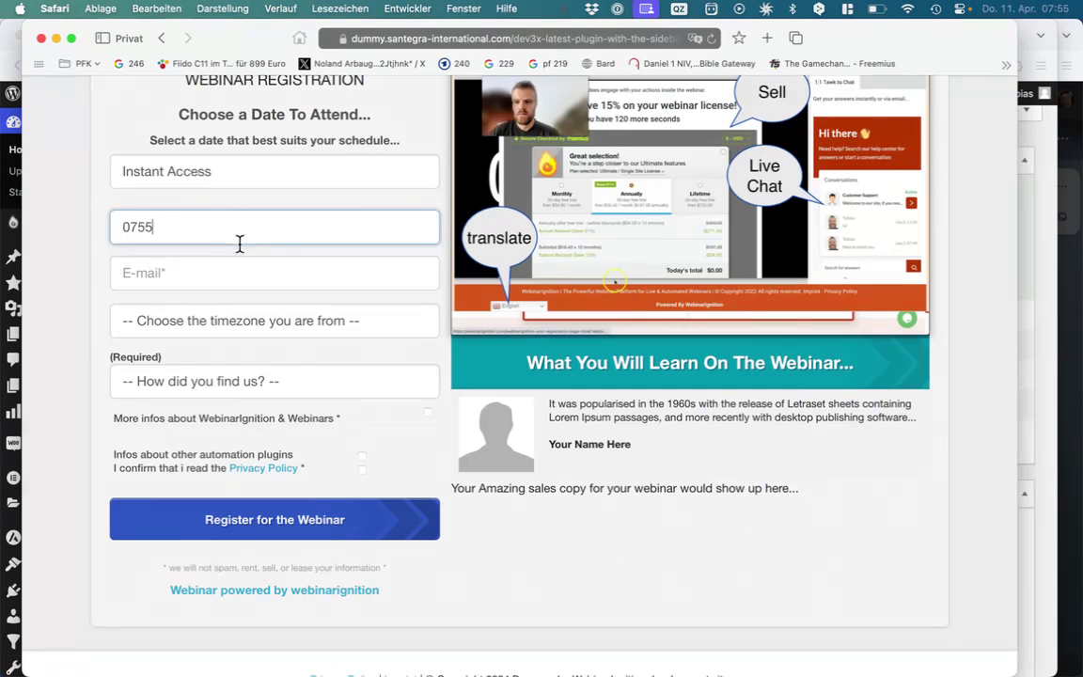
click(220, 278)
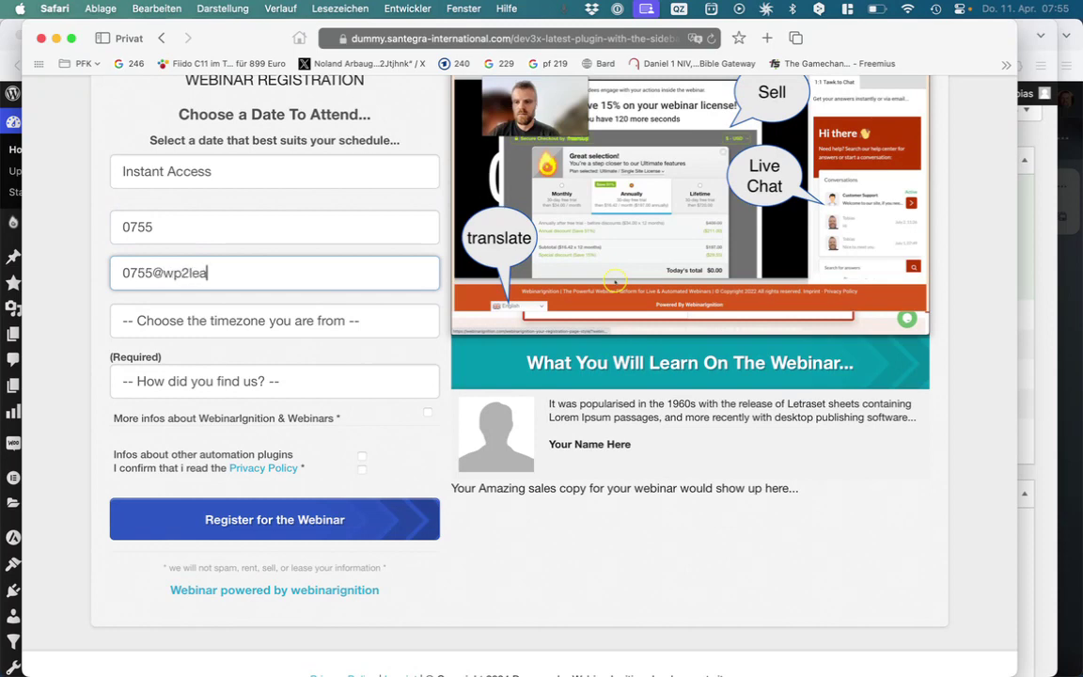
key(super+a)
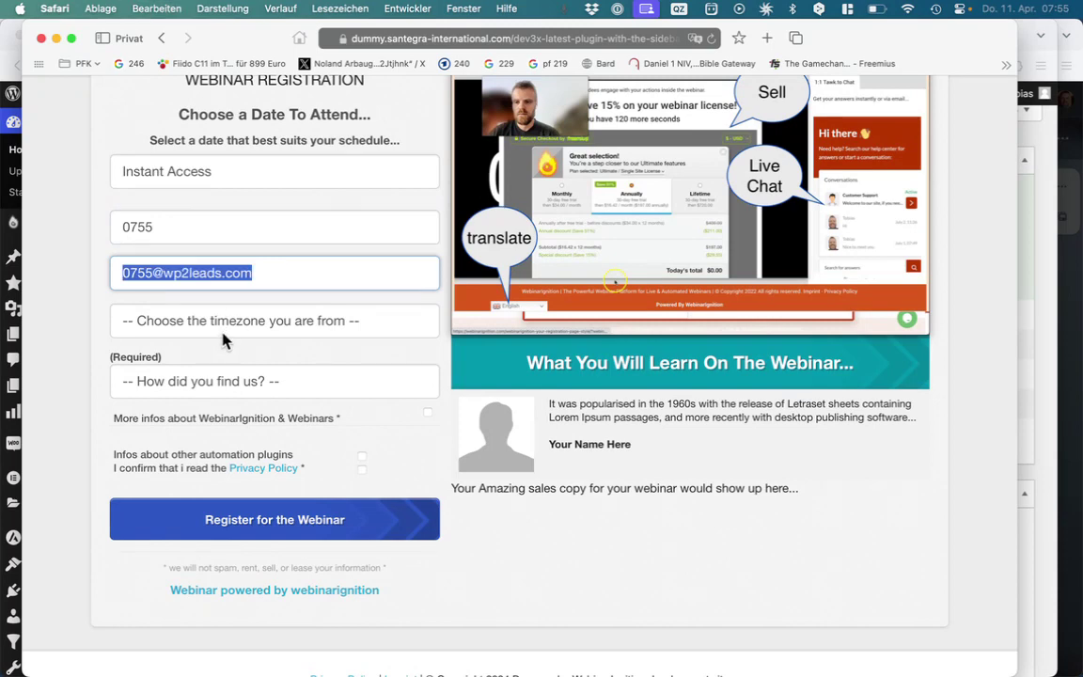
Choose Central America timezone and Recommendation as source, opt in, and submit the registration
click(224, 322)
click(230, 402)
click(242, 393)
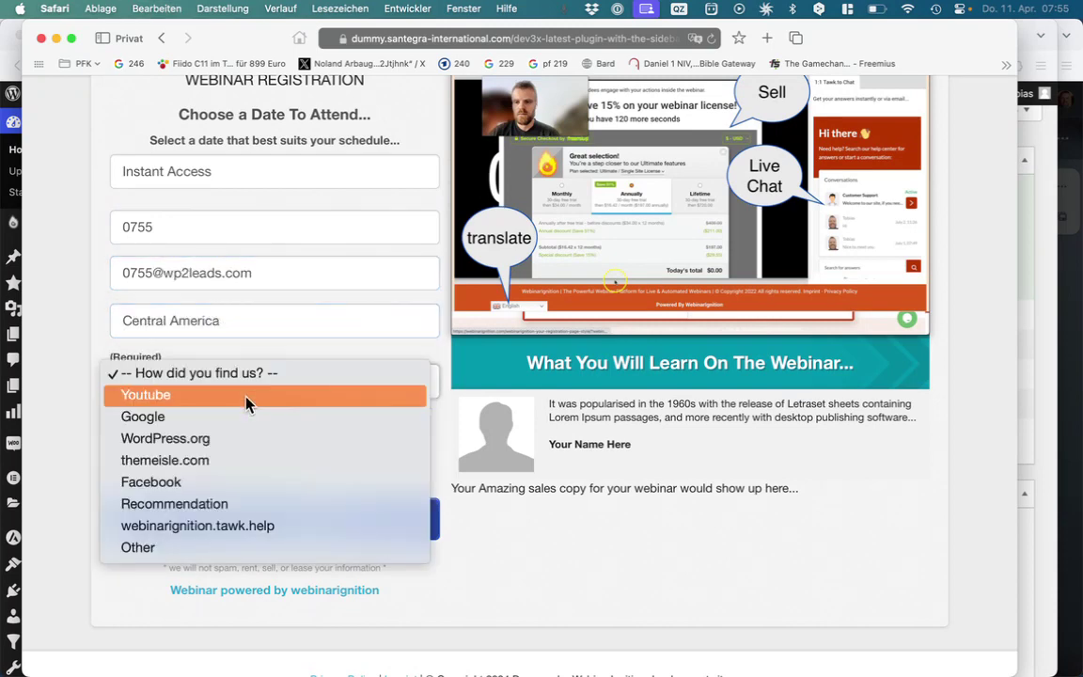
click(244, 504)
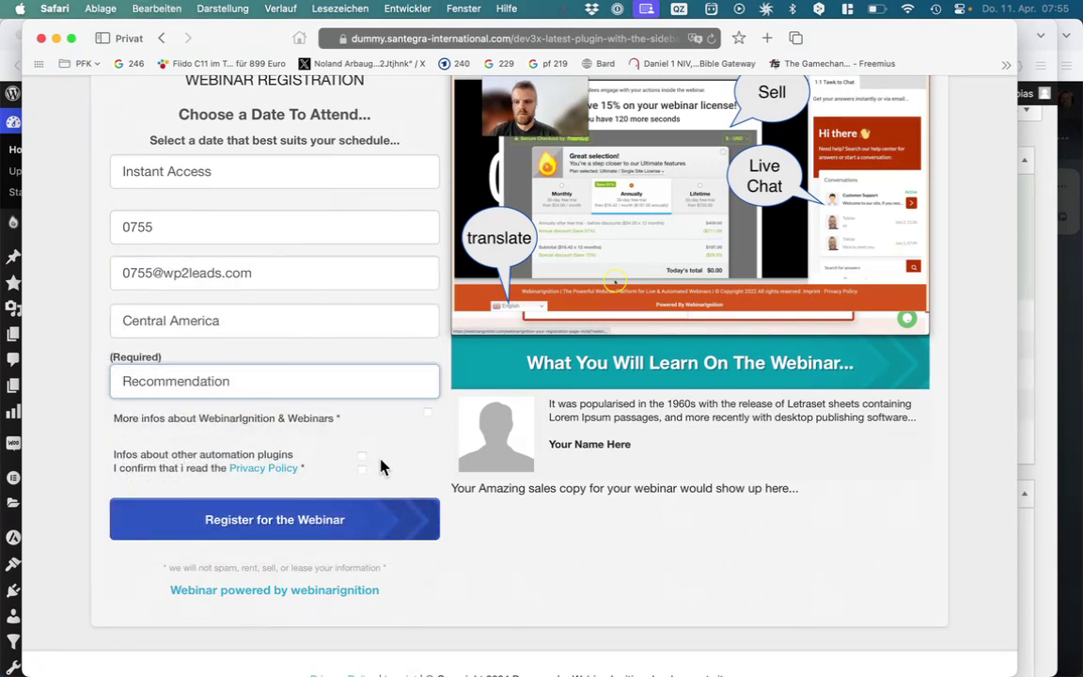
click(427, 414)
click(355, 505)
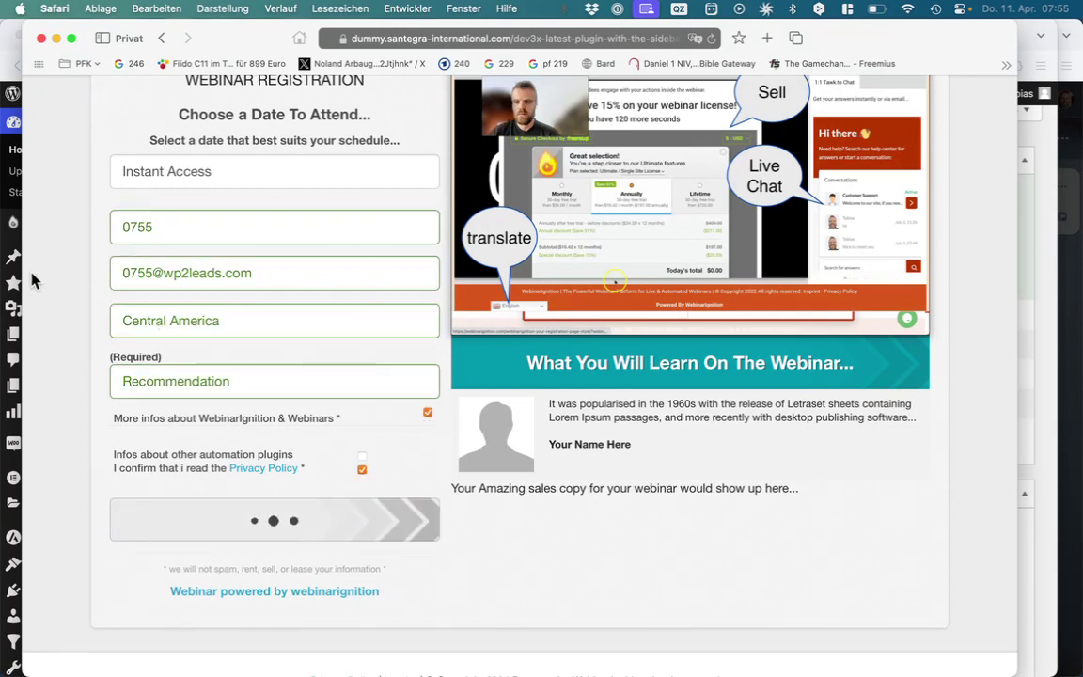
drag(25, 274, 601, 295)
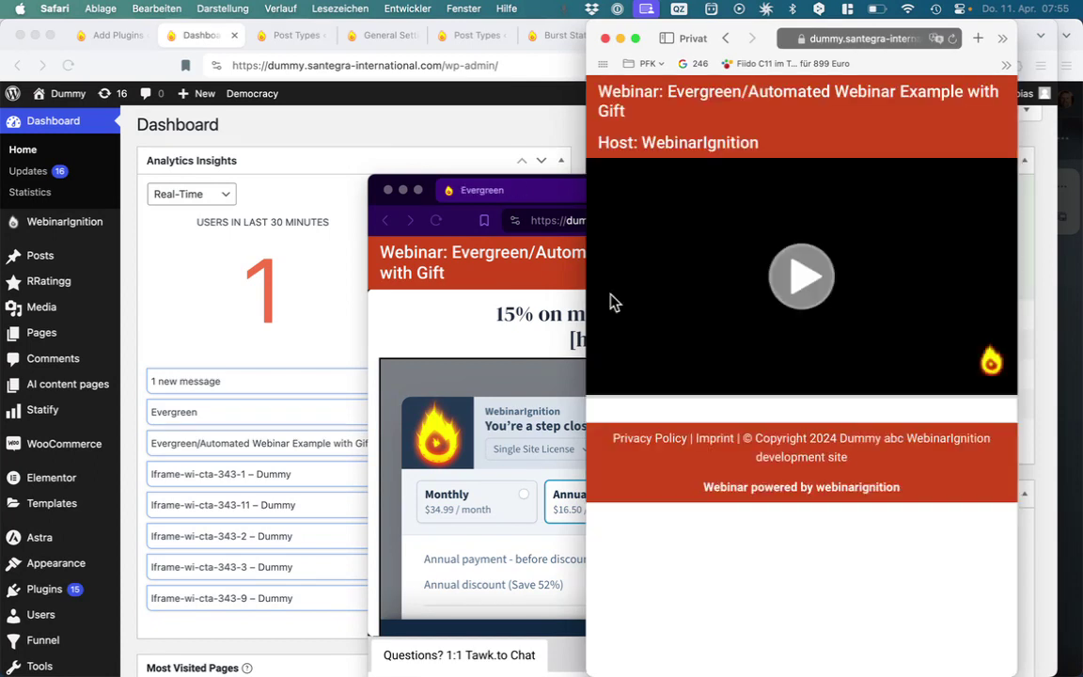
Start the webinar video in Safari, then reload the WordPress Dashboard with Cmd+R
click(799, 291)
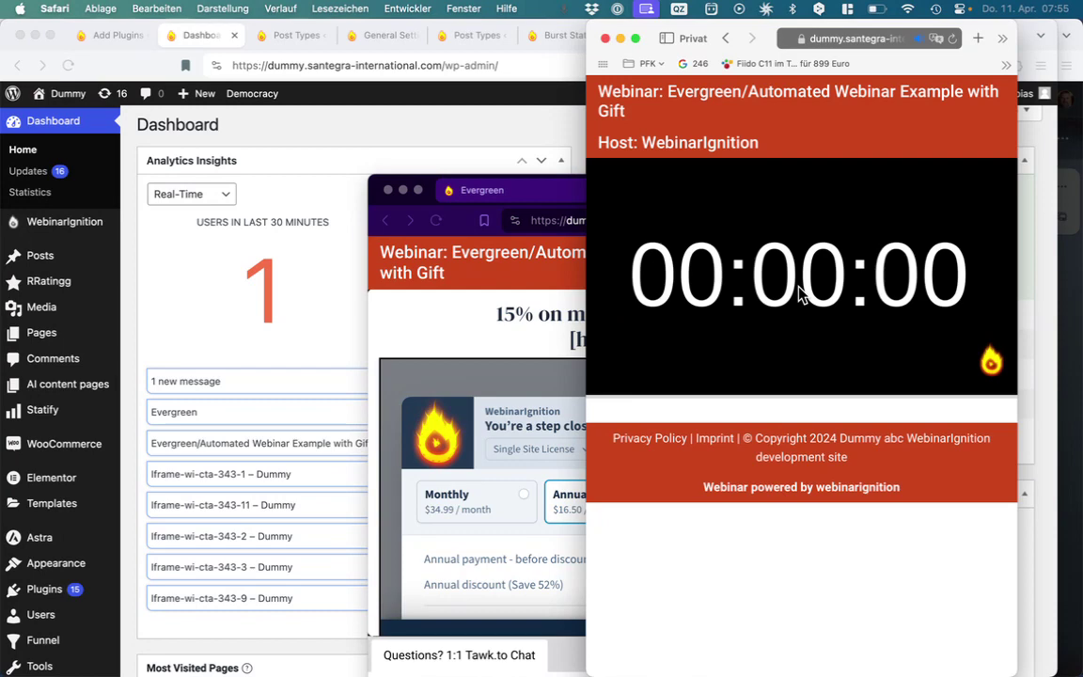
click(310, 258)
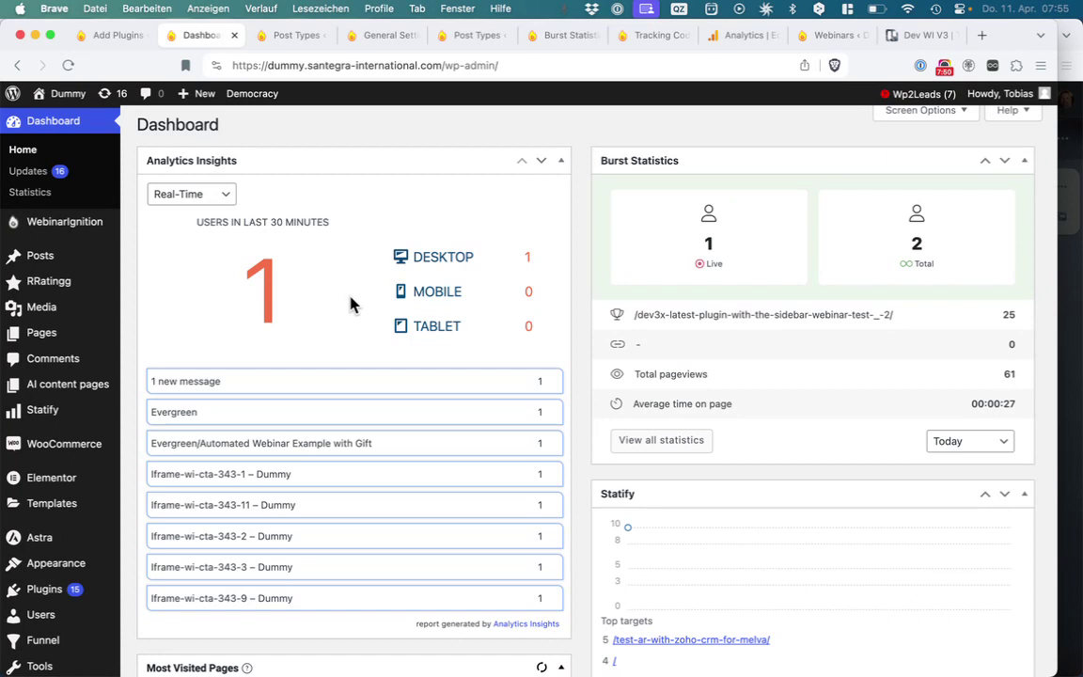
key(super+r)
Review the refreshed Analytics Insights visitor counts and Burst Statistics pageviews
drag(349, 303, 589, 266)
click(589, 266)
scroll(567, 308, down, 1)
scroll(566, 308, down, 4)
scroll(566, 308, up, 5)
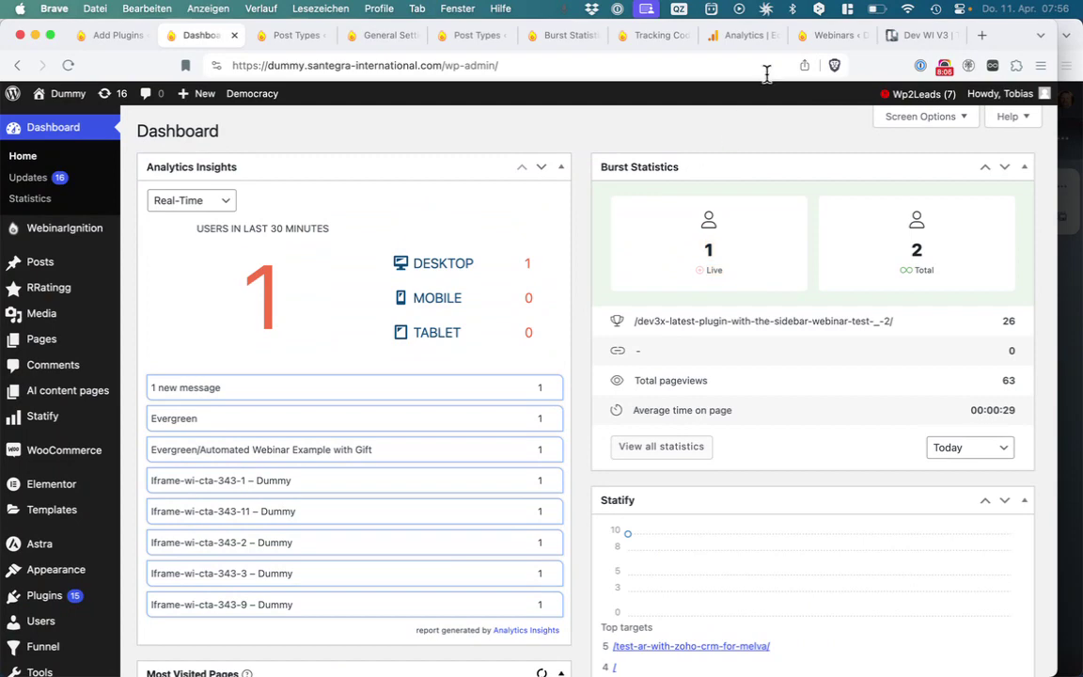
click(742, 36)
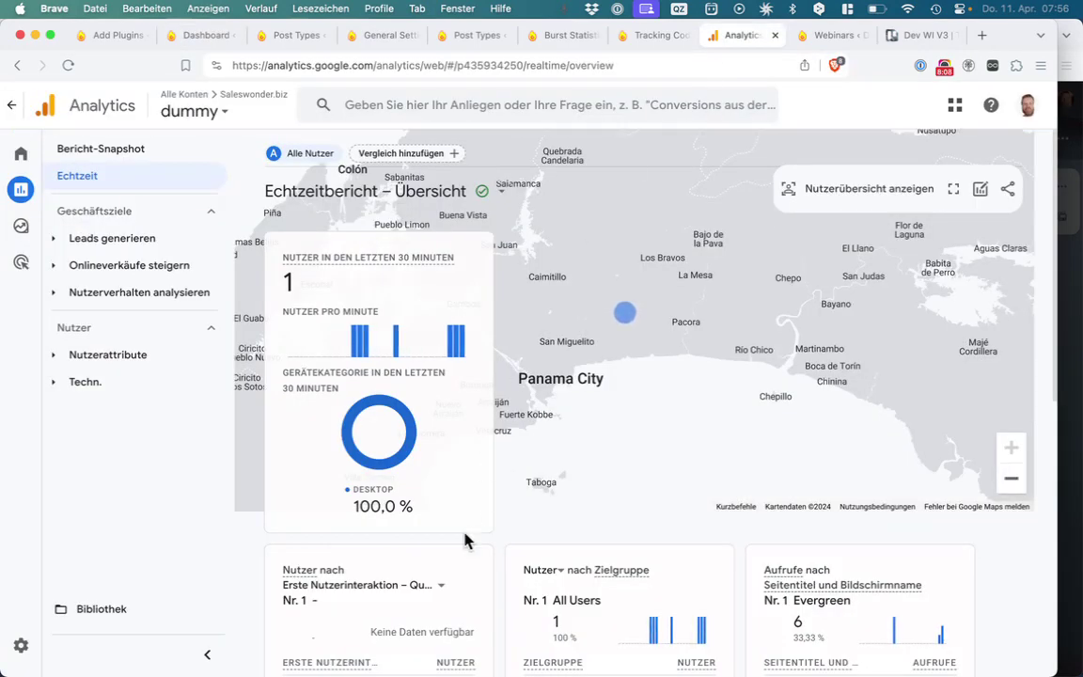
scroll(465, 540, down, 3)
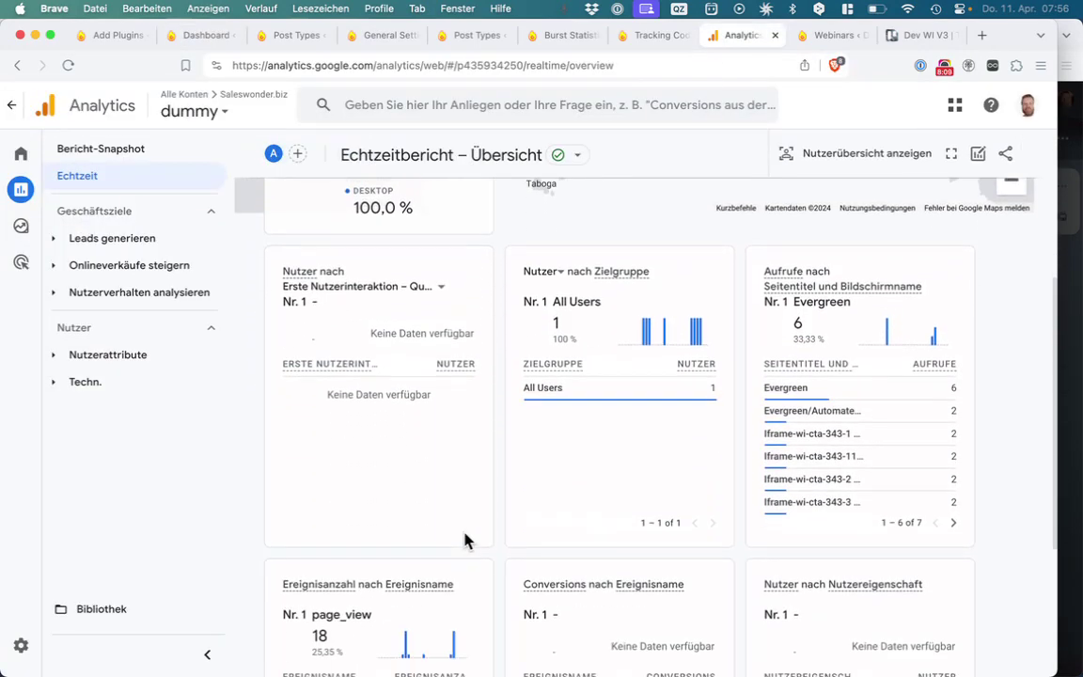
mouse_move(768, 387)
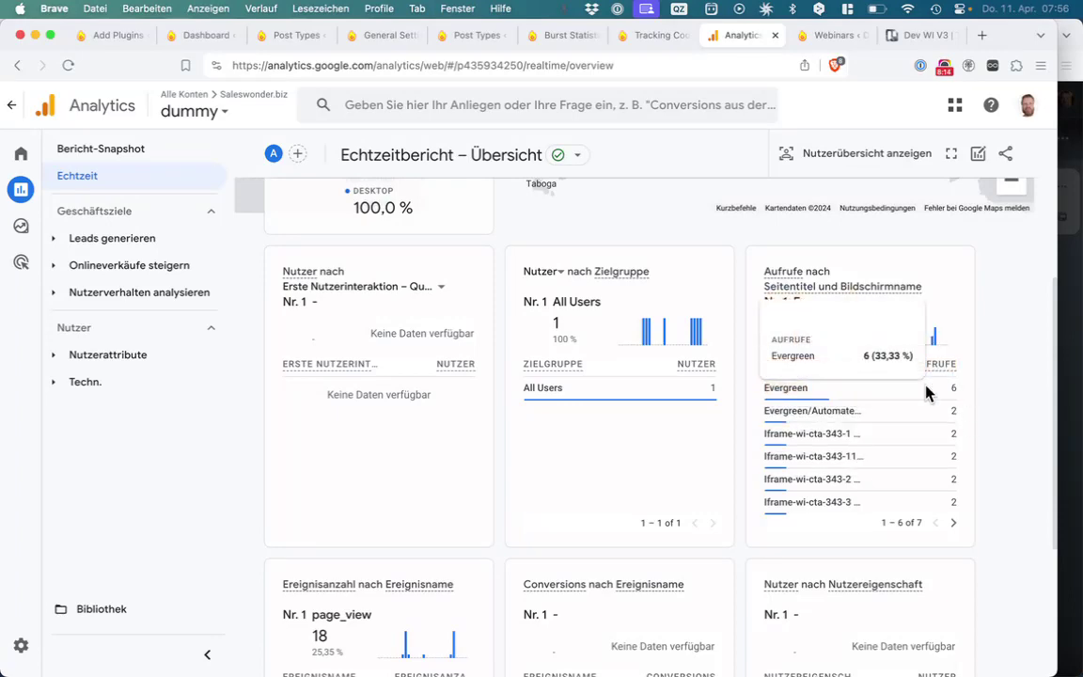
scroll(994, 381, up, 3)
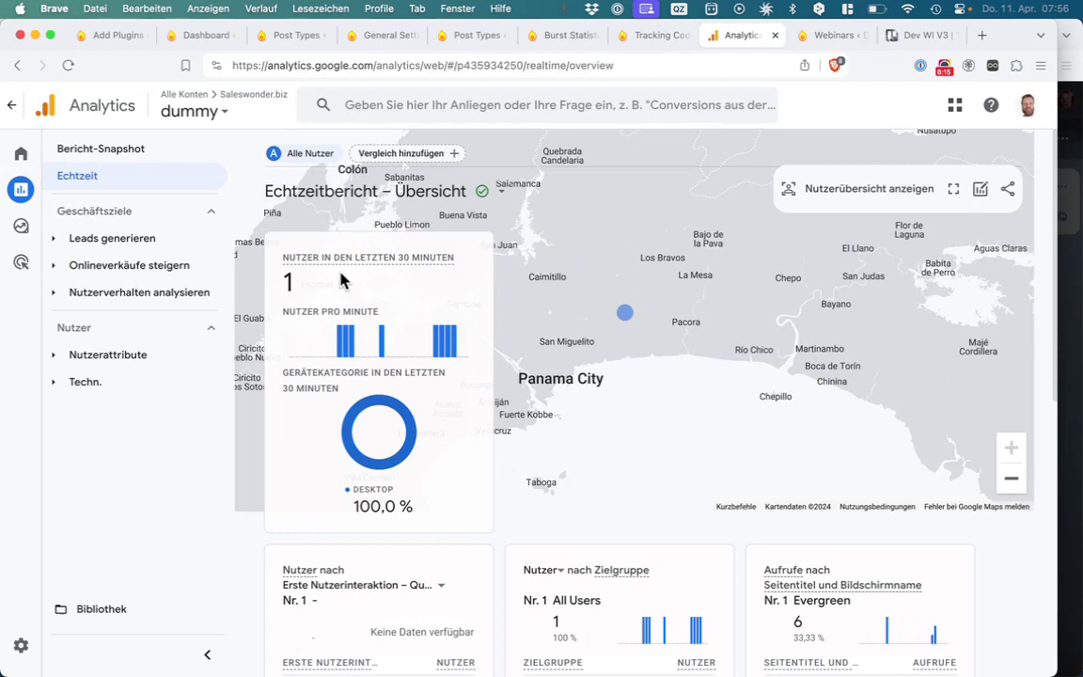
scroll(343, 425, down, 4)
scroll(343, 425, down, 3)
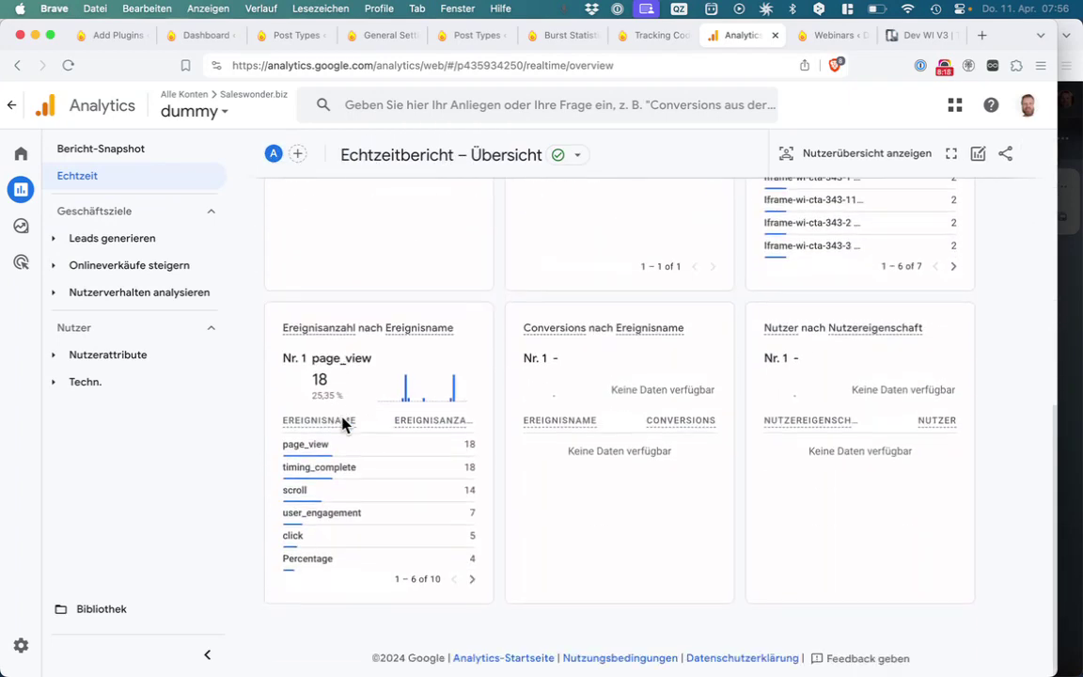
scroll(853, 419, up, 4)
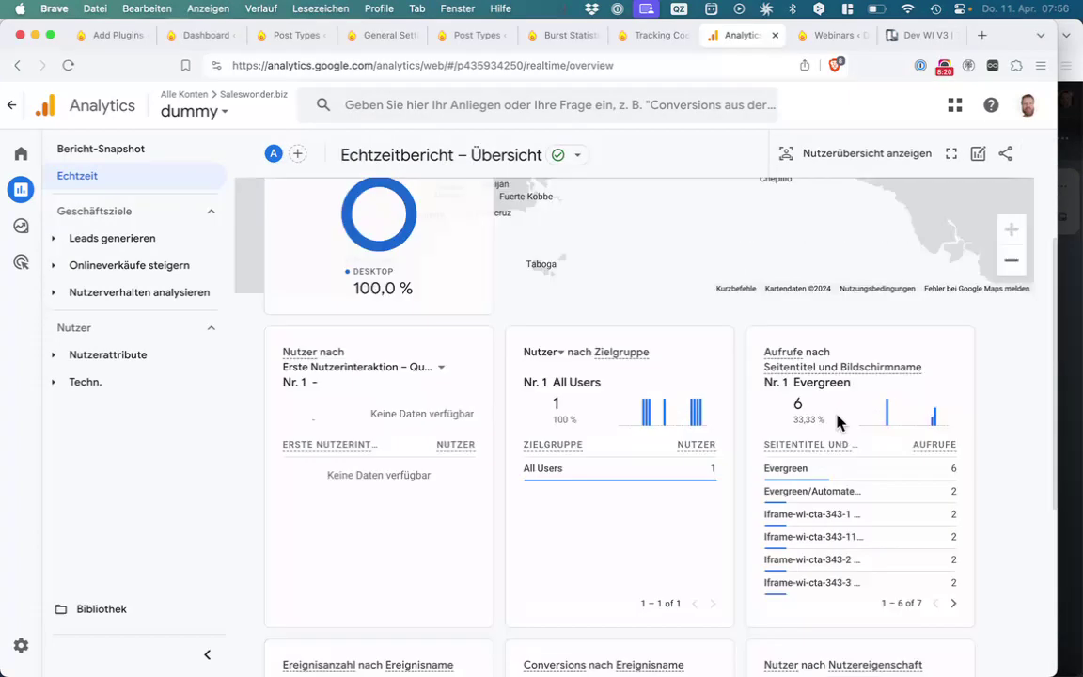
double_click(789, 461)
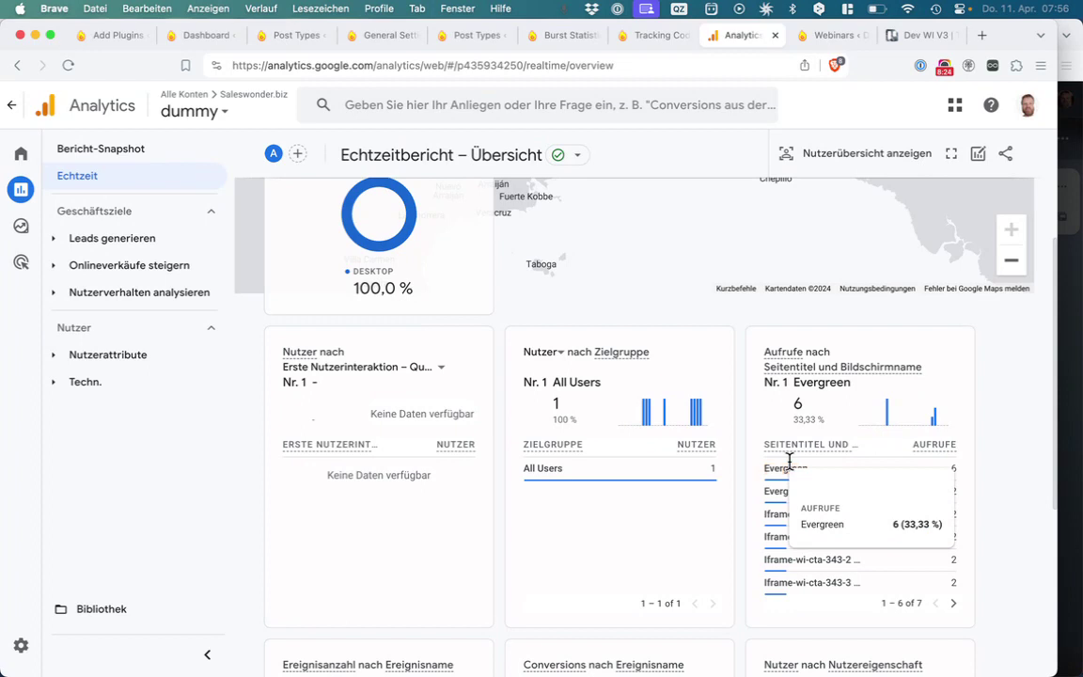
click(311, 165)
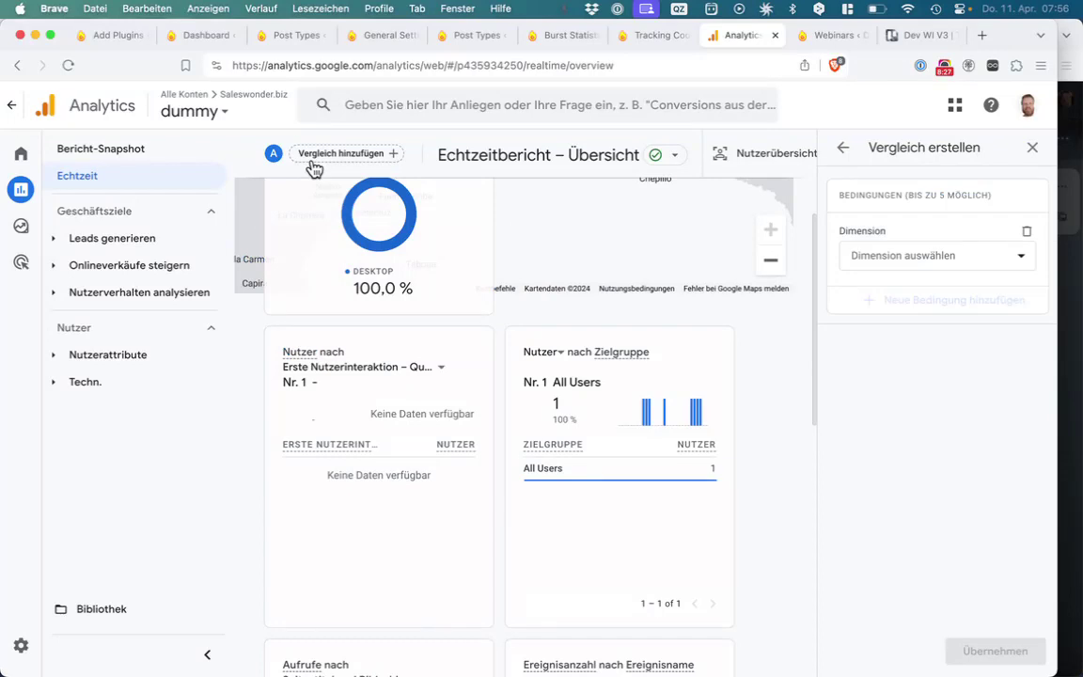
click(1032, 147)
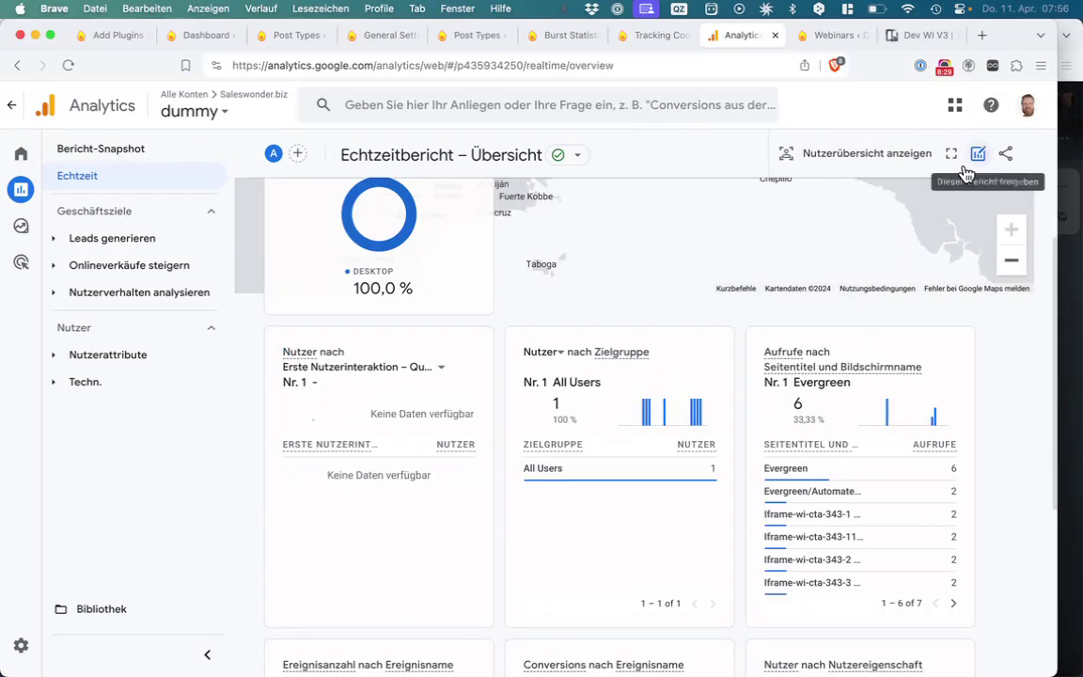
mouse_move(796, 467)
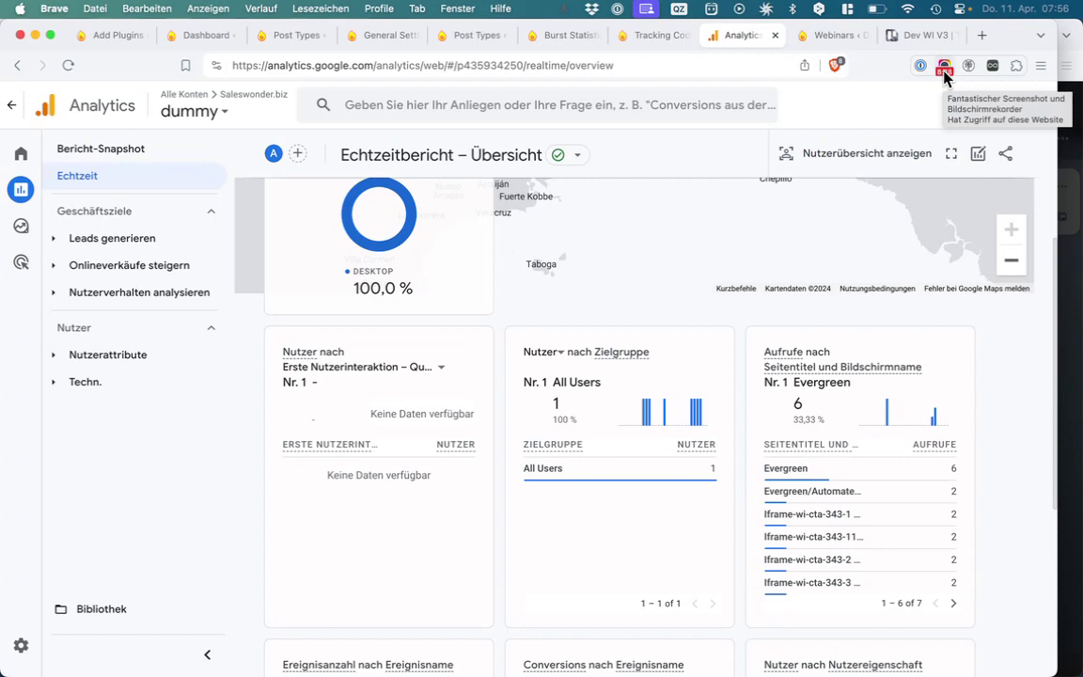
scroll(587, 338, up, 3)
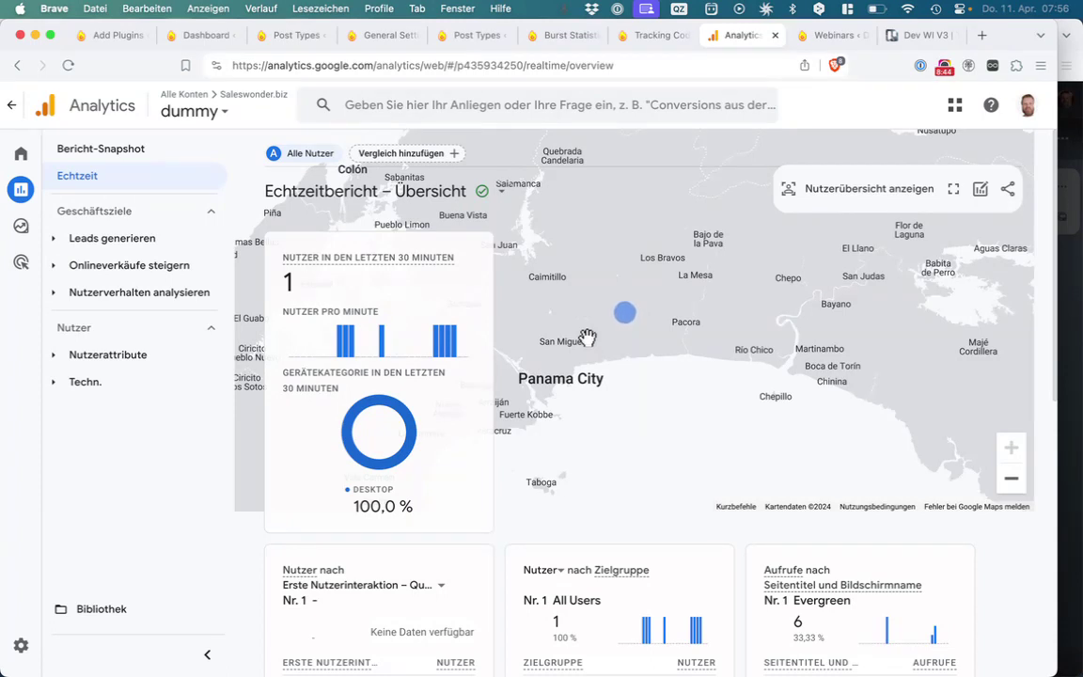
click(944, 67)
click(945, 68)
click(197, 38)
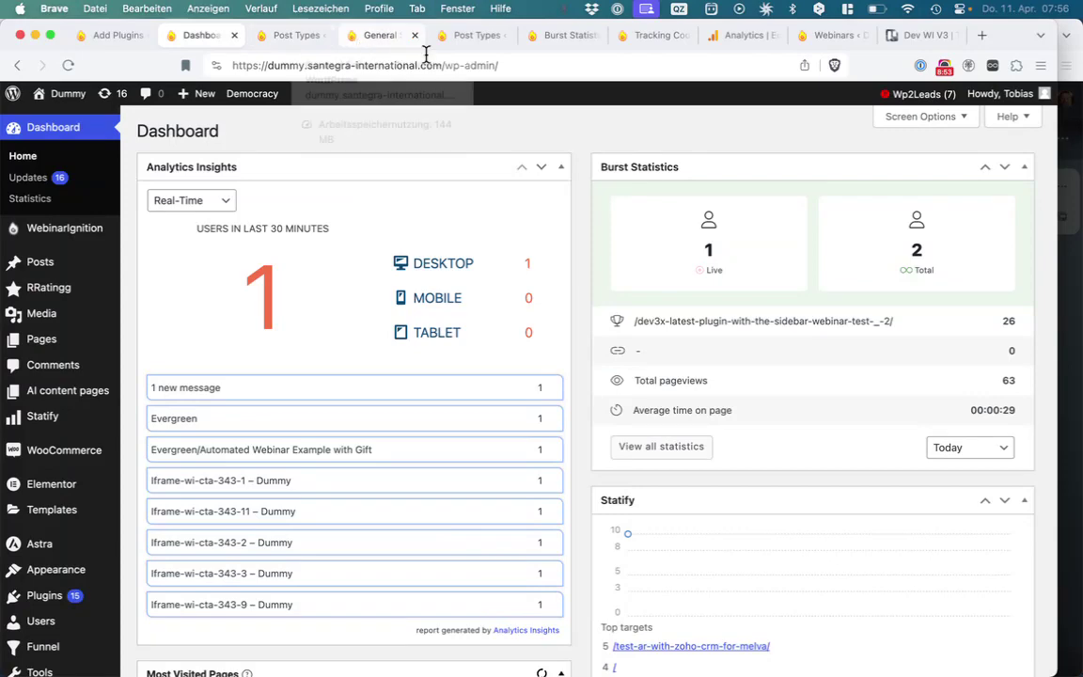
Open webinar 343's Extra Settings and expand the Registration Page Custom JS and CSS fields
click(827, 38)
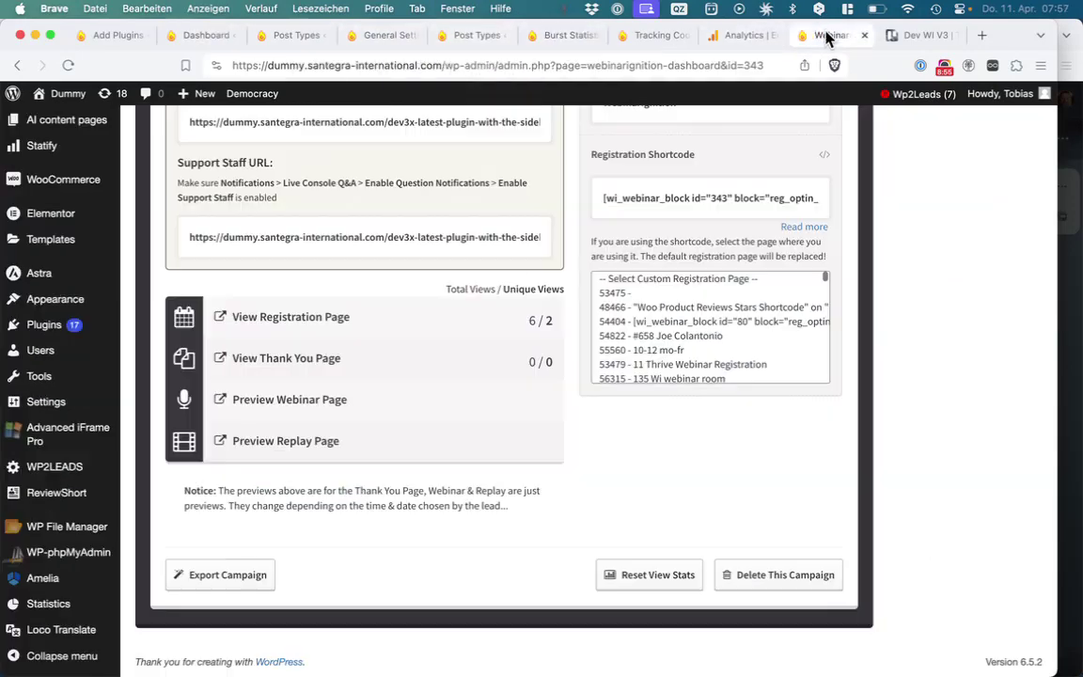
scroll(488, 427, up, 10)
click(785, 423)
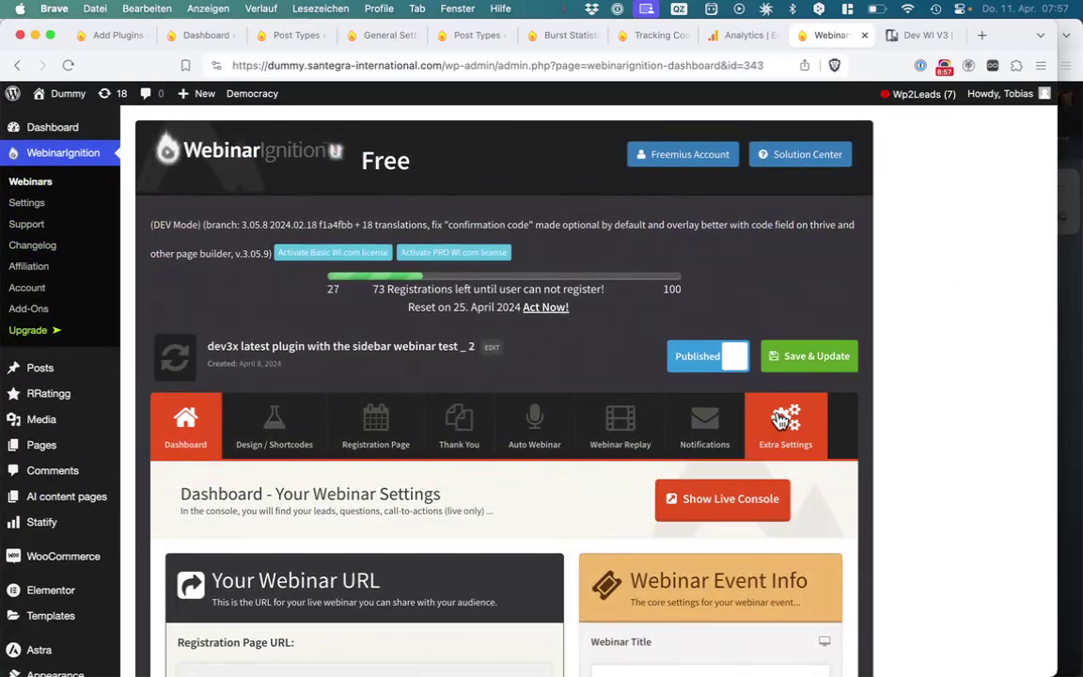
scroll(779, 423, down, 5)
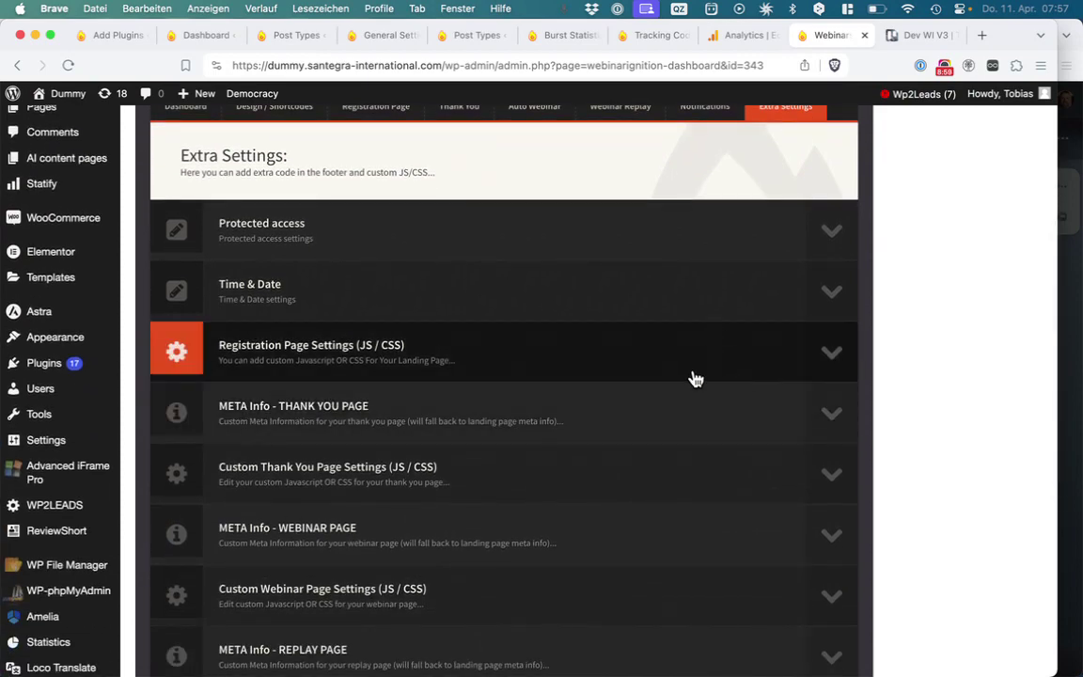
click(693, 372)
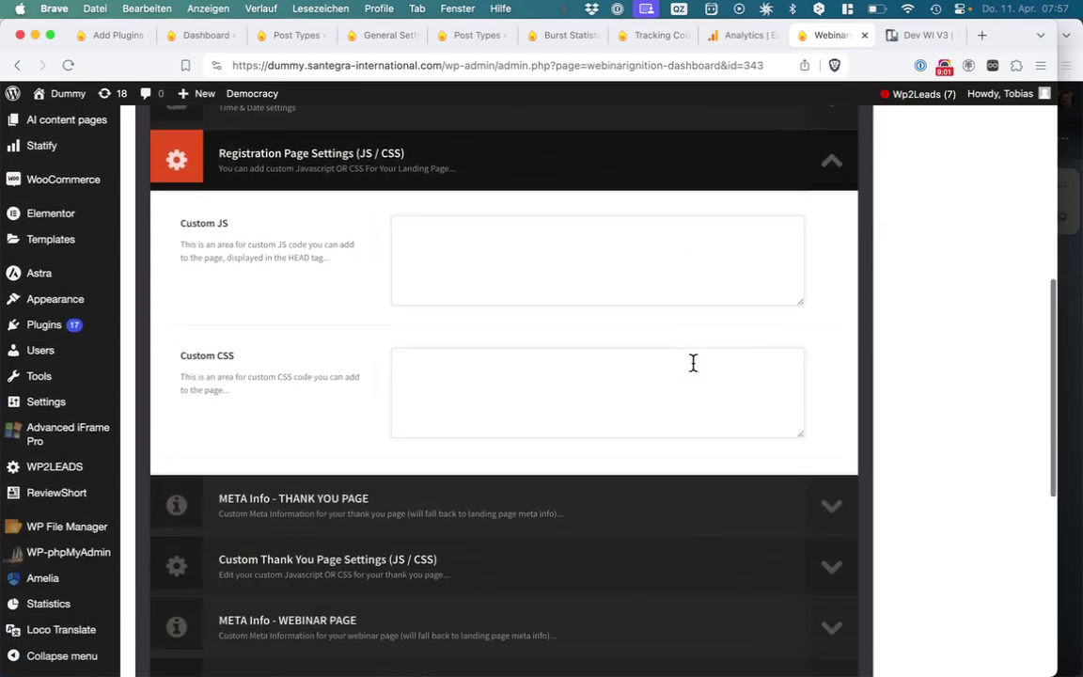
click(628, 207)
scroll(629, 208, down, 5)
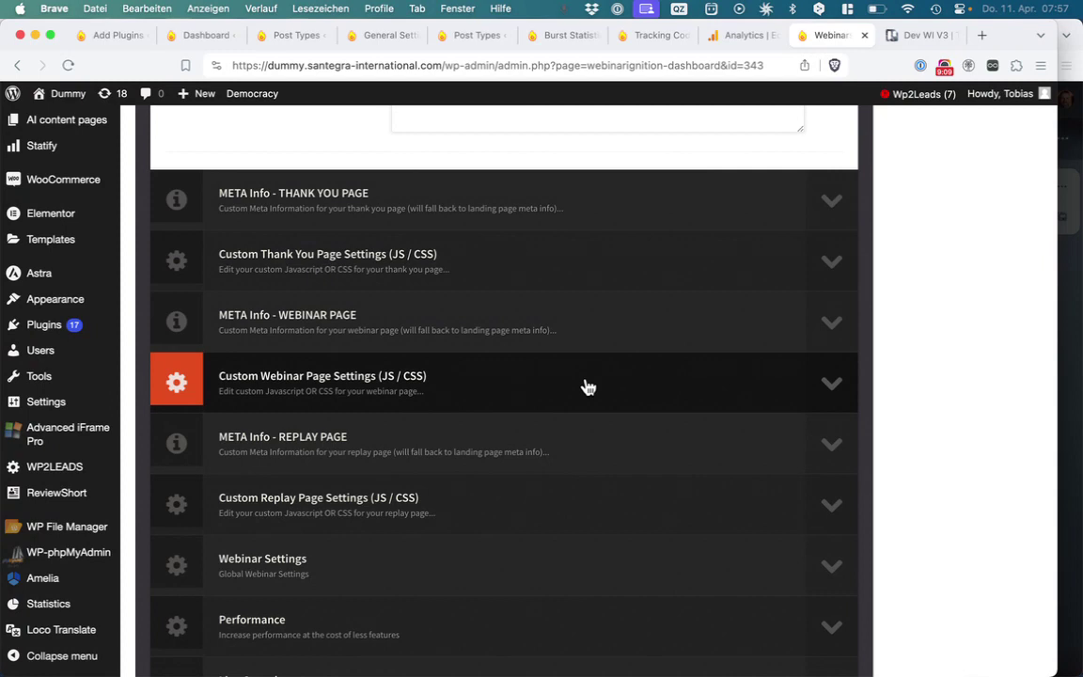
scroll(585, 381, down, 4)
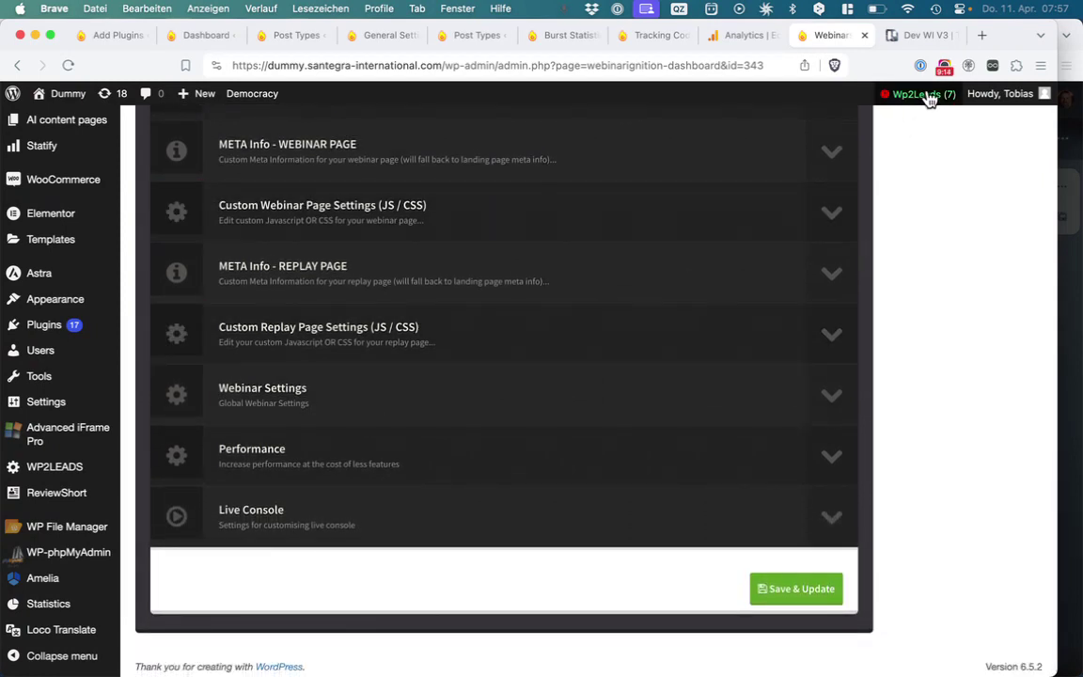
click(944, 67)
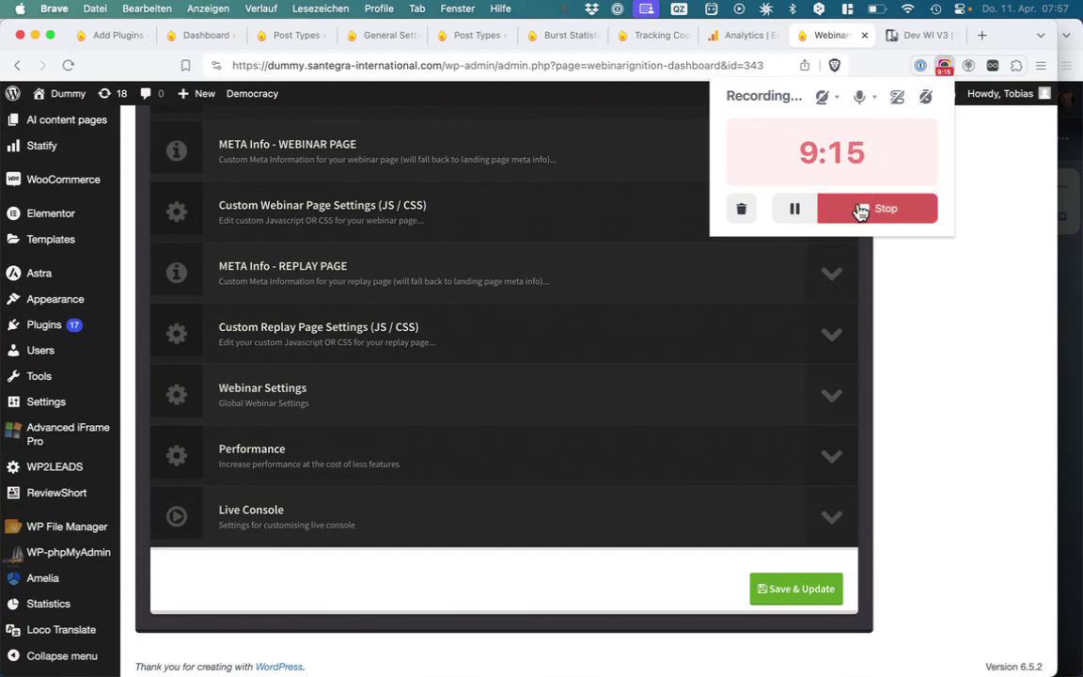